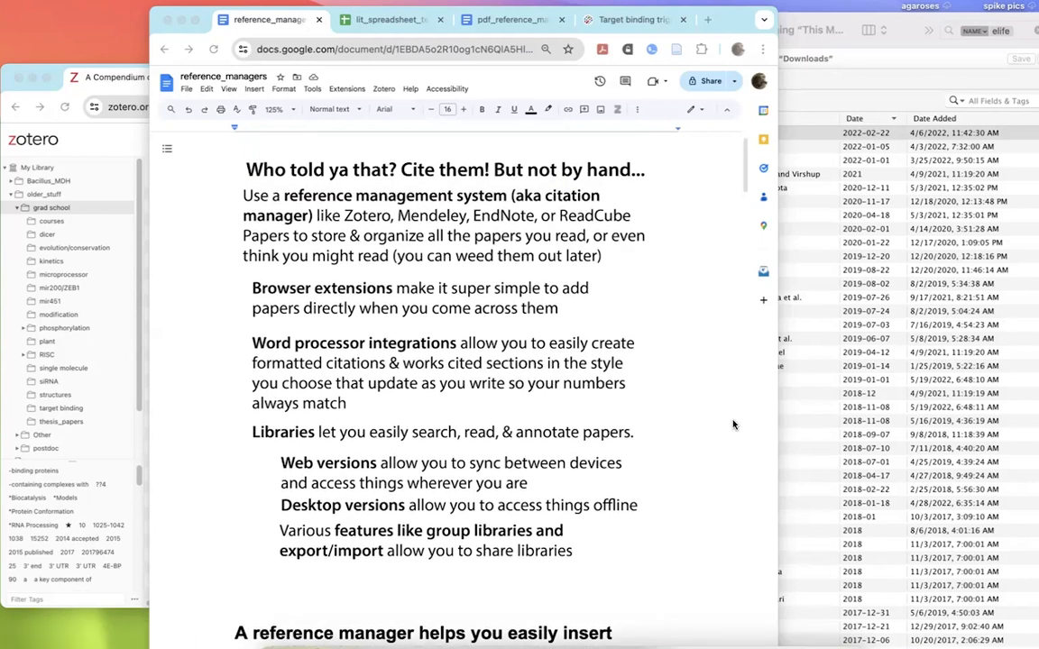
# Step: Switch to the Zotero web library, look through the grad school collection's items, and bring up the Zotero desktop library
pyautogui.click(93, 77)
pyautogui.scroll(-10, 401, 378)
pyautogui.scroll(-5, 403, 381)
pyautogui.scroll(-5, 402, 382)
pyautogui.scroll(-5, 402, 381)
pyautogui.scroll(10, 402, 381)
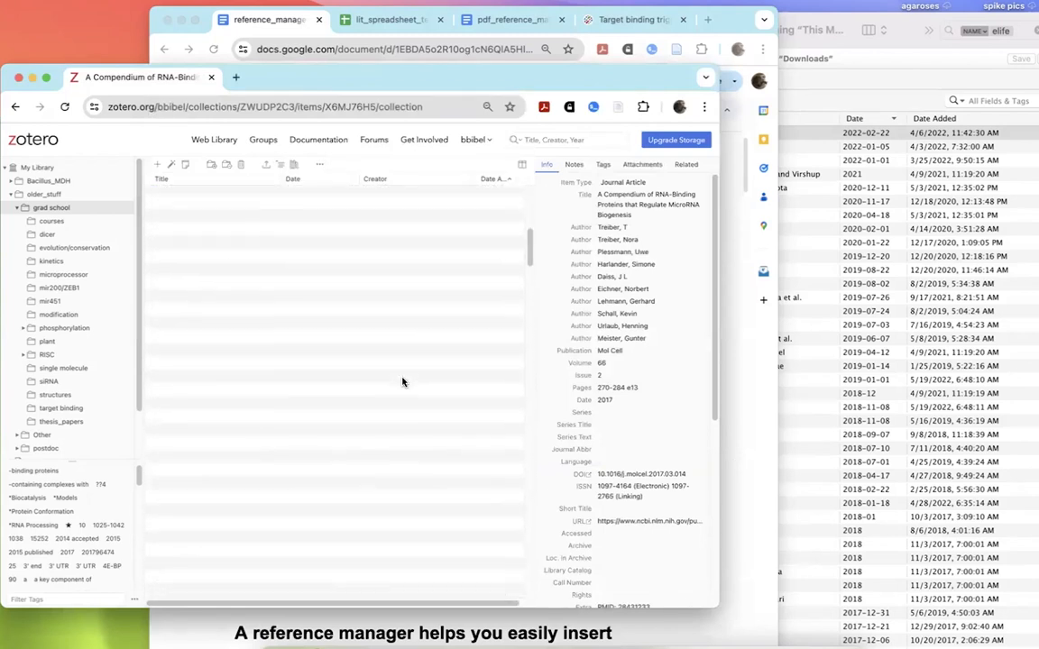
pyautogui.click(889, 80)
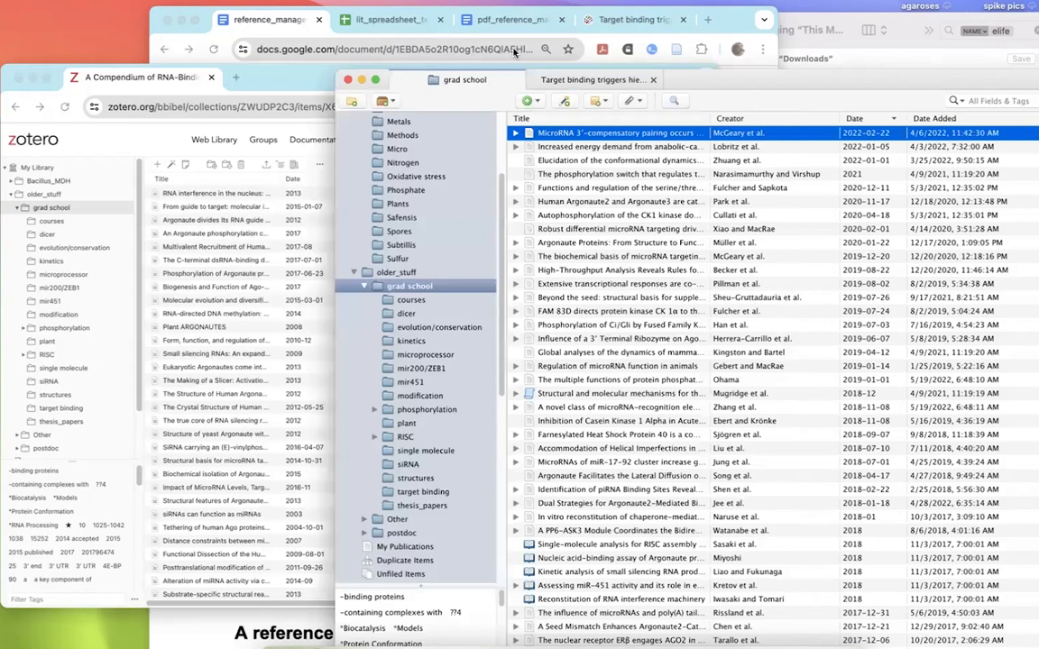
# Step: Switch to the reference_managers document in Google Docs and review its overview, Zotero introduction and download links
pyautogui.click(270, 23)
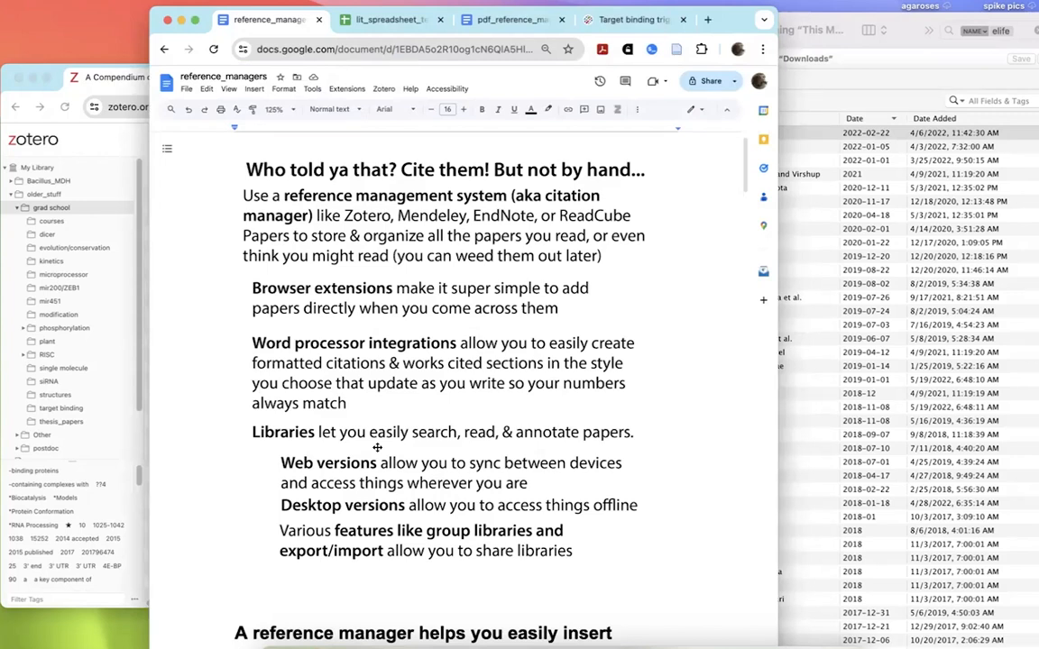
pyautogui.scroll(-5, 376, 447)
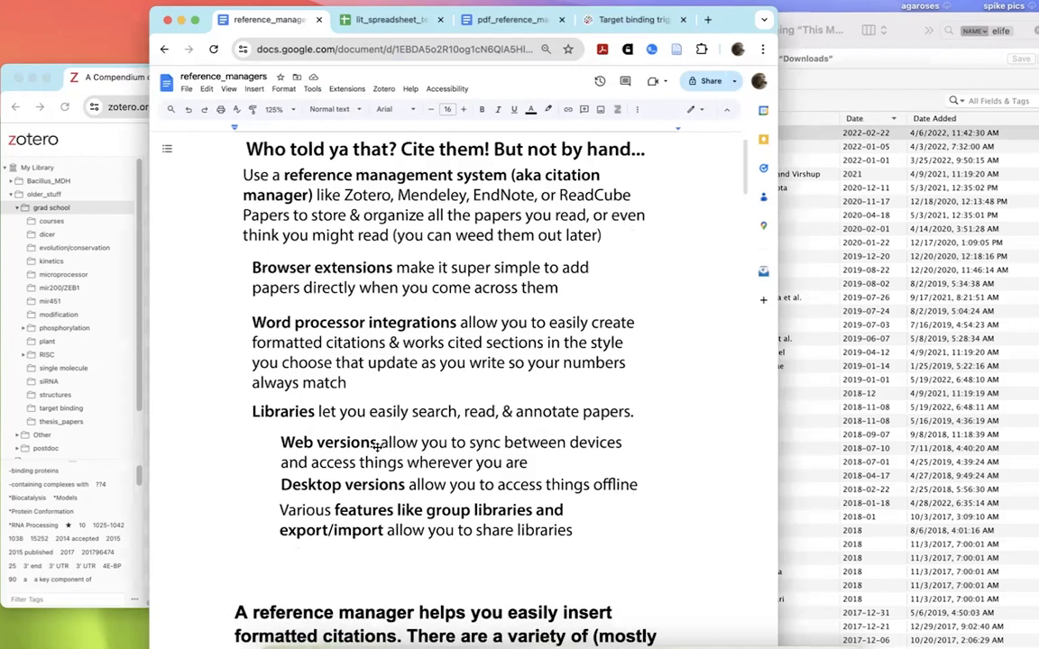
pyautogui.scroll(-7, 377, 448)
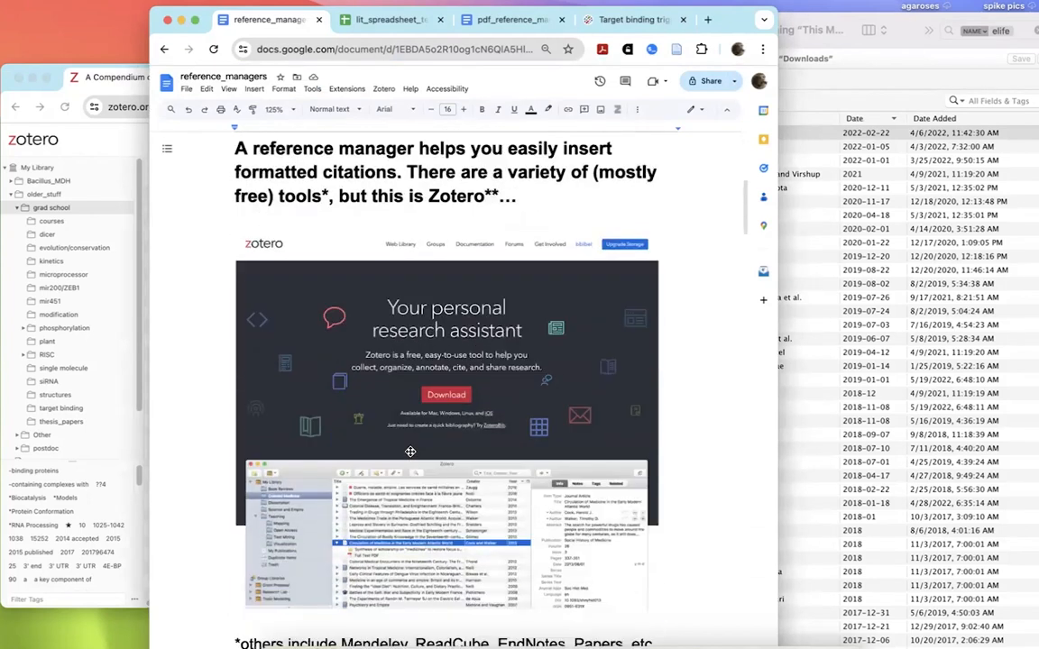
pyautogui.scroll(-4, 410, 451)
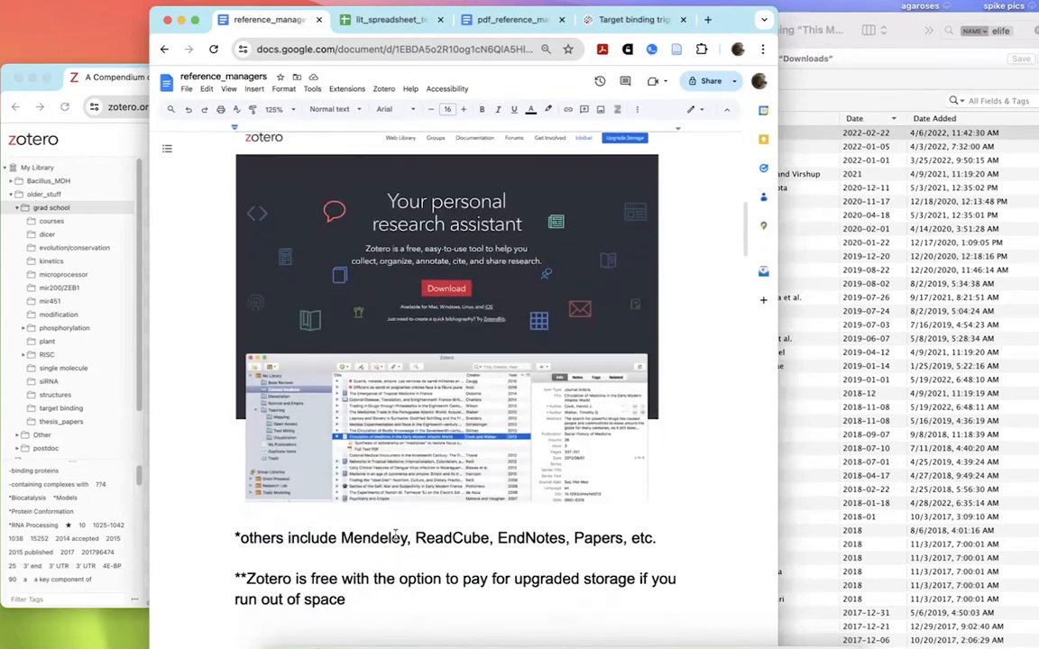
pyautogui.scroll(-1, 395, 541)
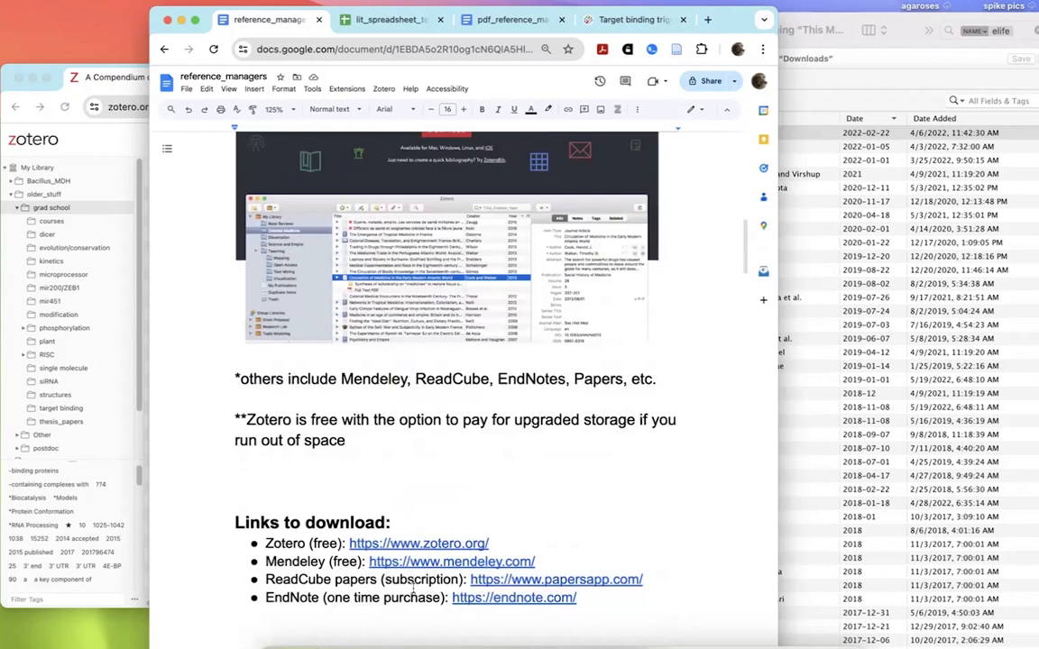
pyautogui.scroll(10, 413, 587)
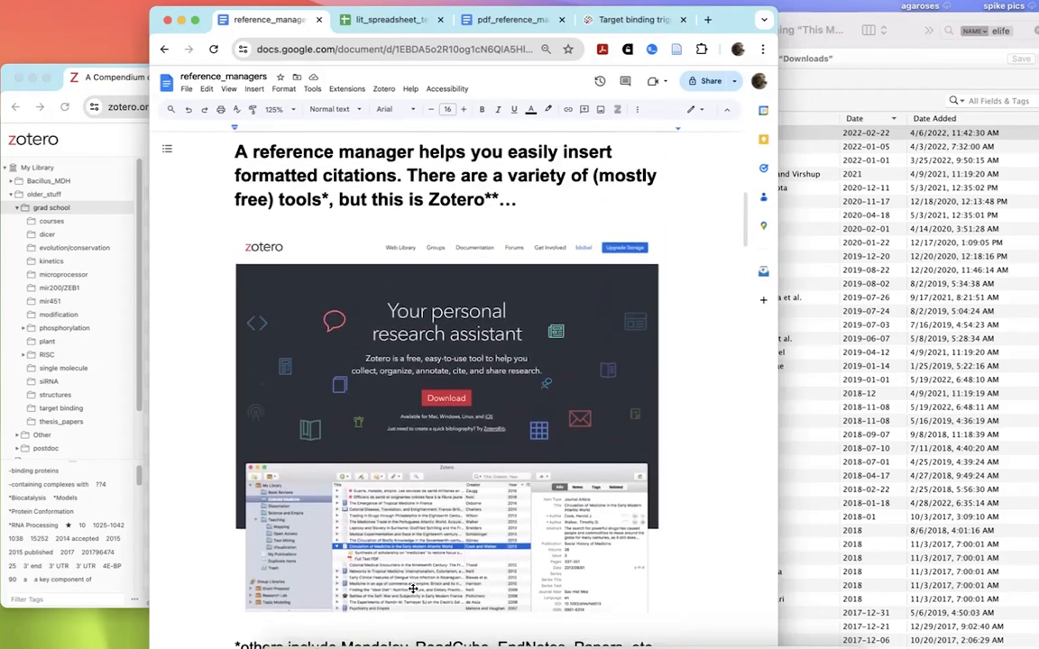
pyautogui.scroll(10, 413, 588)
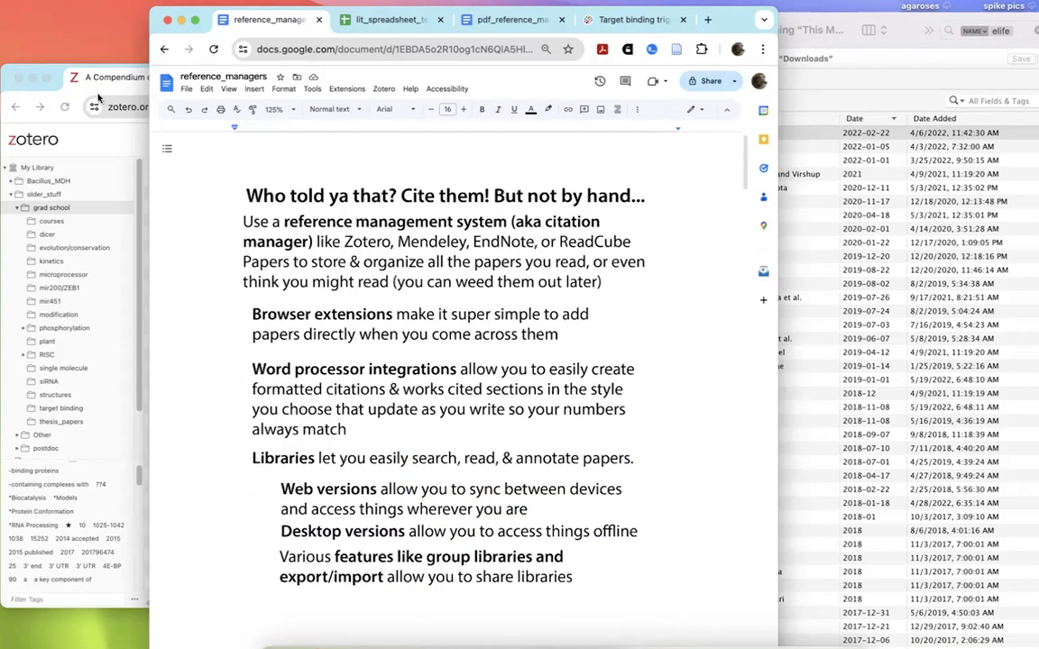
# Step: View the grad school collection in the Zotero web library and the desktop library, and return to the reference_managers document
pyautogui.click(87, 73)
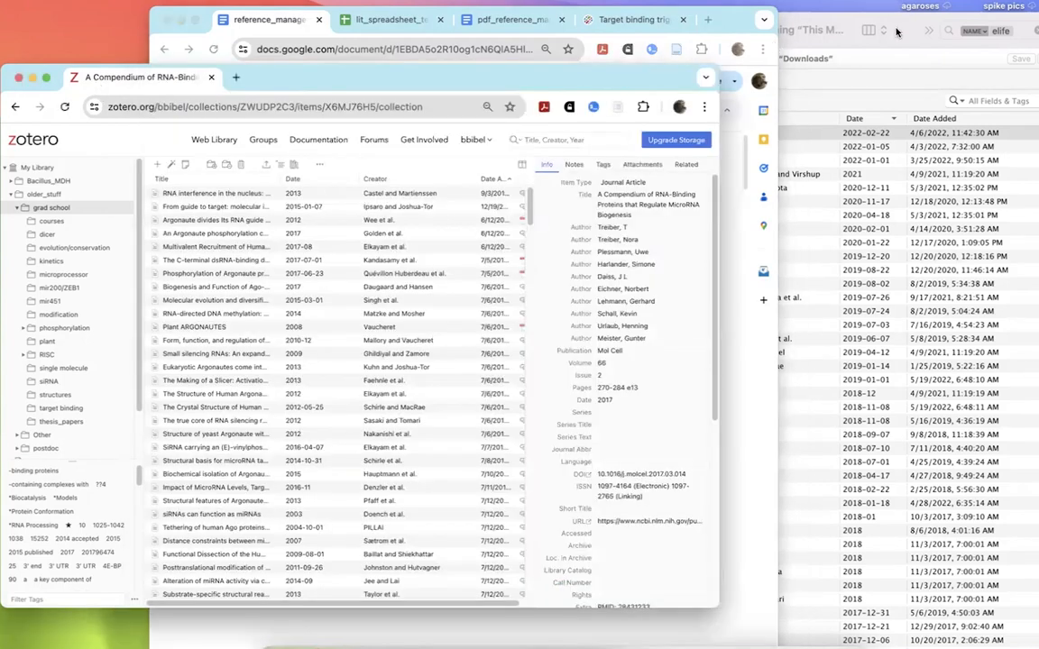
pyautogui.click(895, 76)
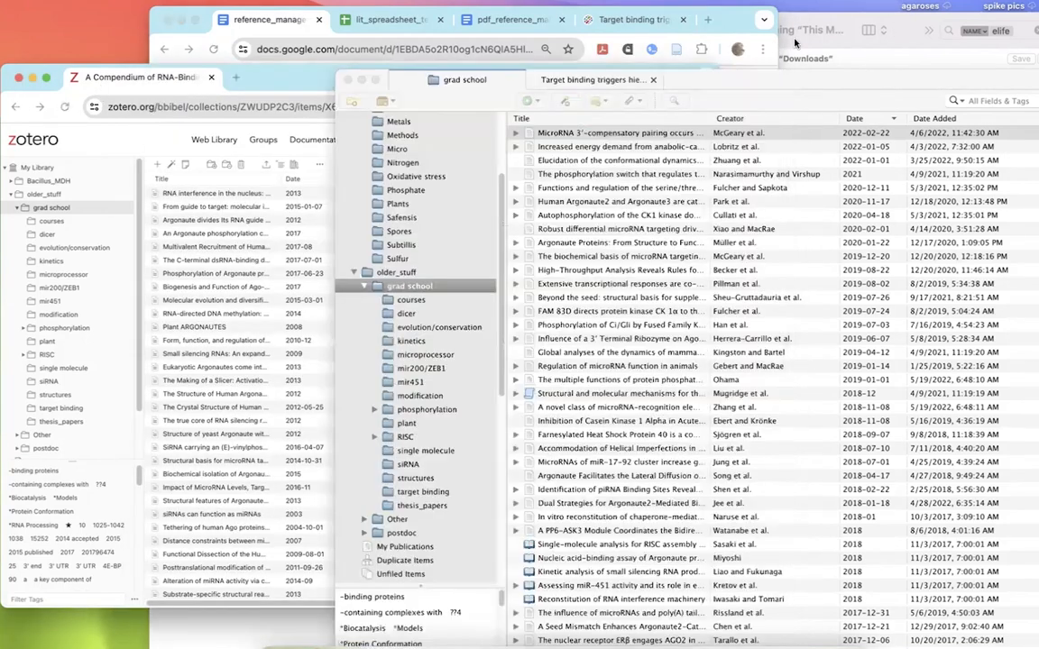
pyautogui.click(728, 30)
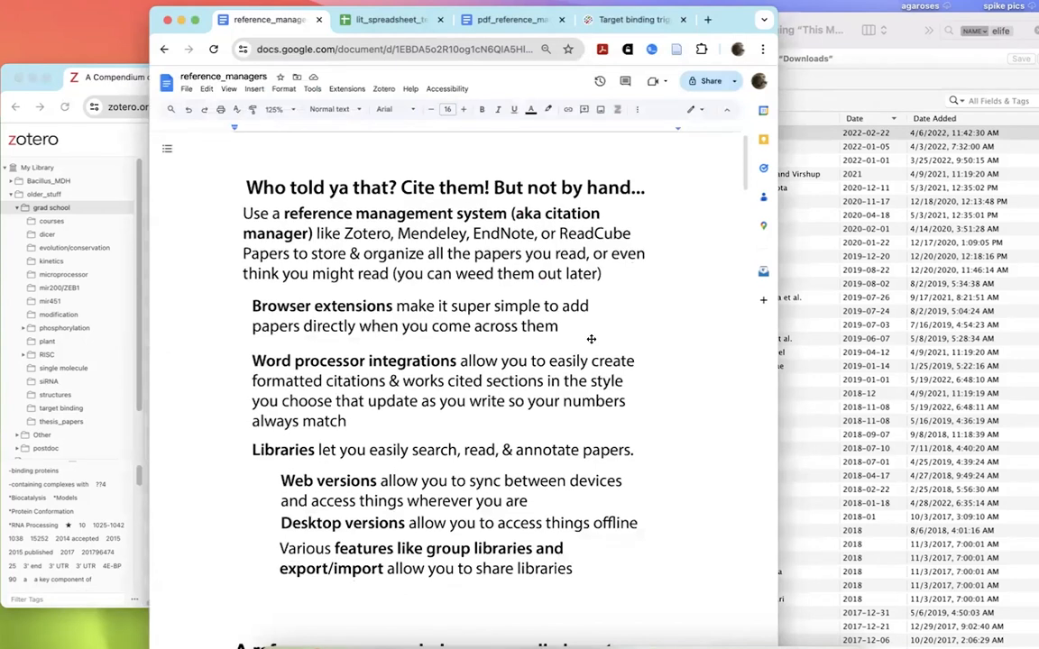
# Step: Skim the whole reference_managers guide, from adding papers and inserting citations to the spreadsheet templates and closing resource links, and return to its beginning
pyautogui.scroll(-10, 591, 339)
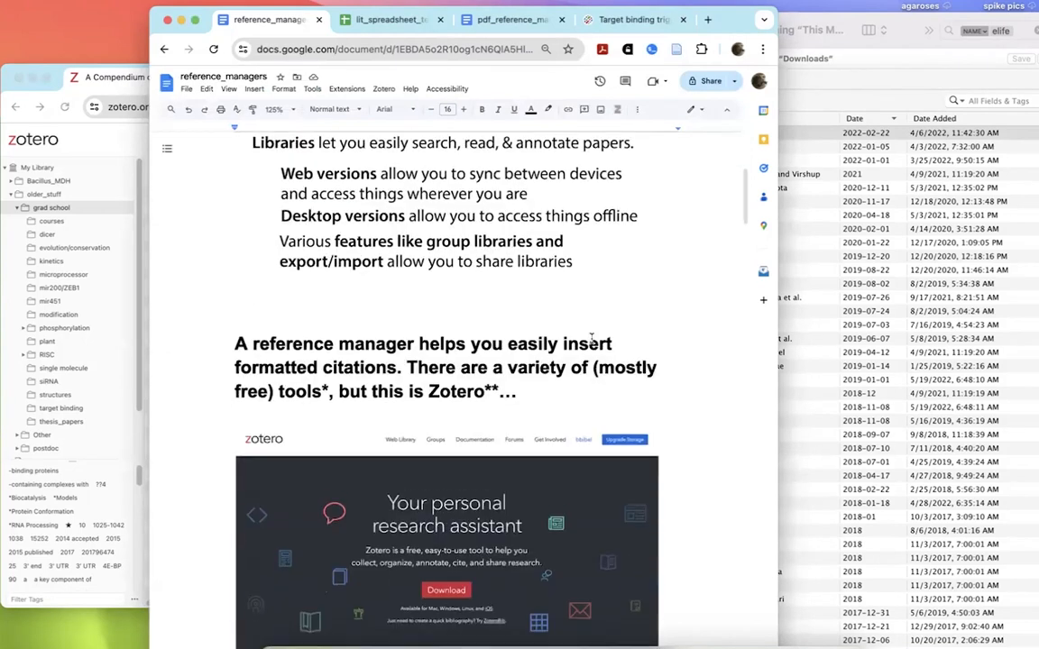
pyautogui.scroll(-18, 591, 338)
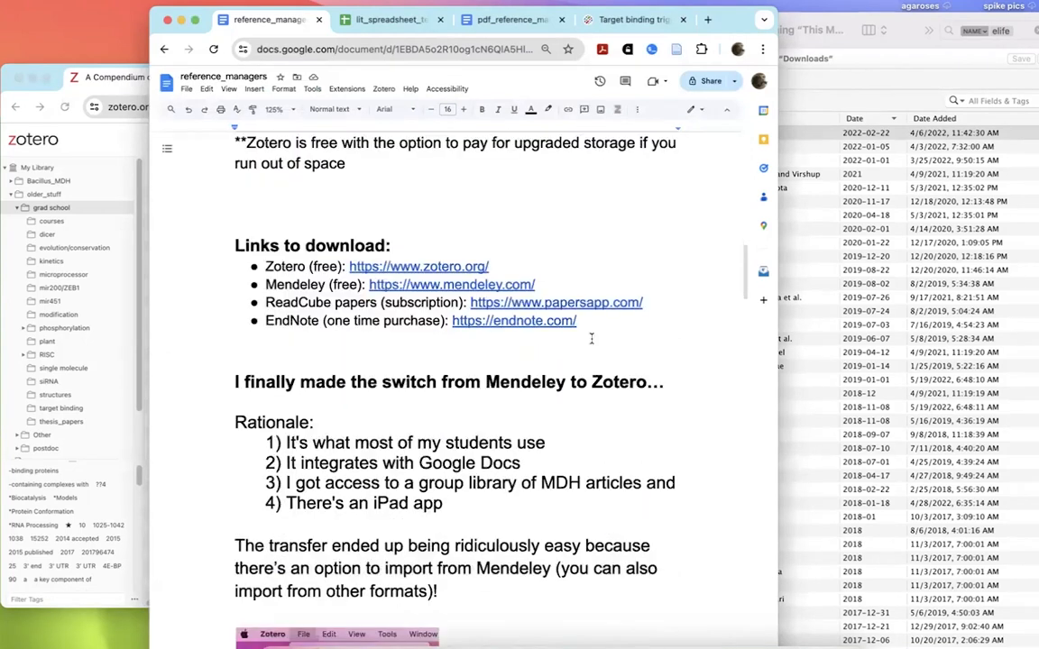
pyautogui.scroll(-20, 591, 338)
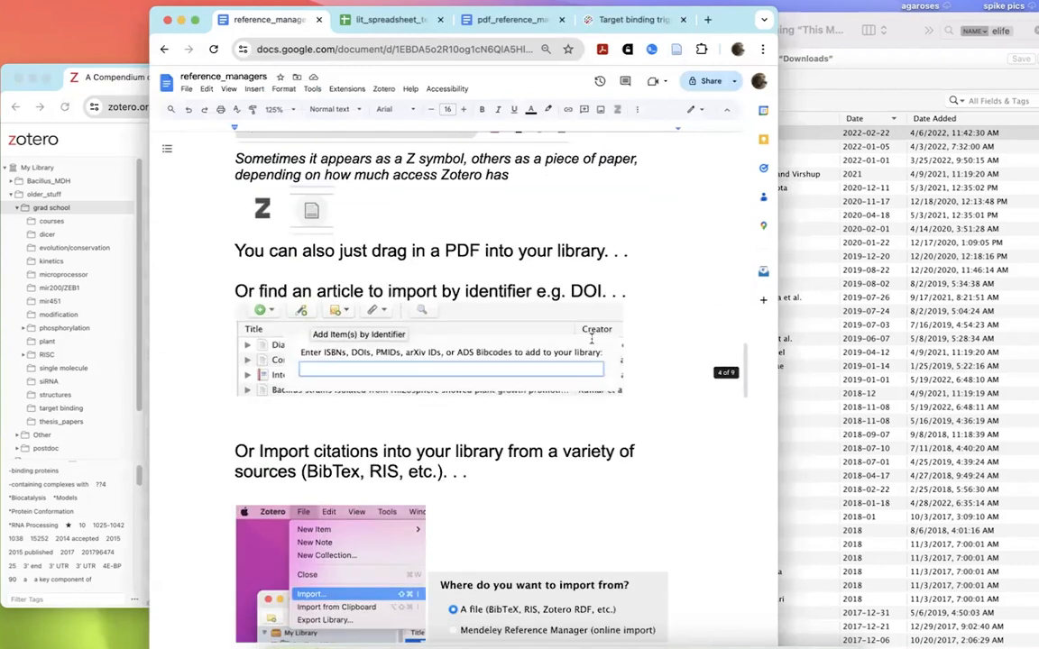
pyautogui.scroll(-7, 590, 338)
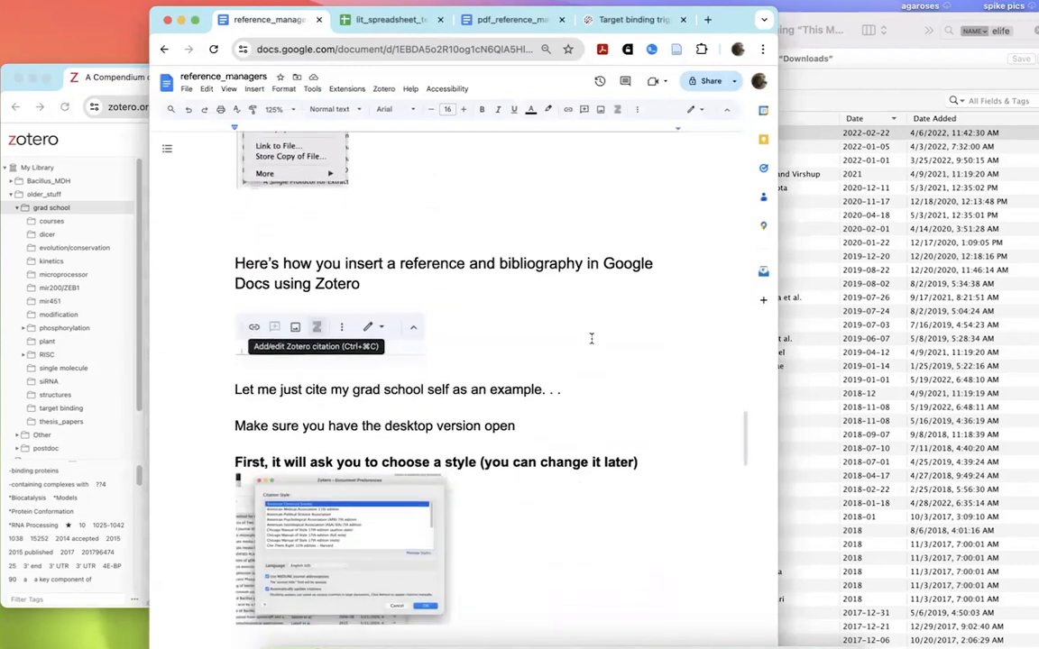
pyautogui.scroll(-5, 590, 338)
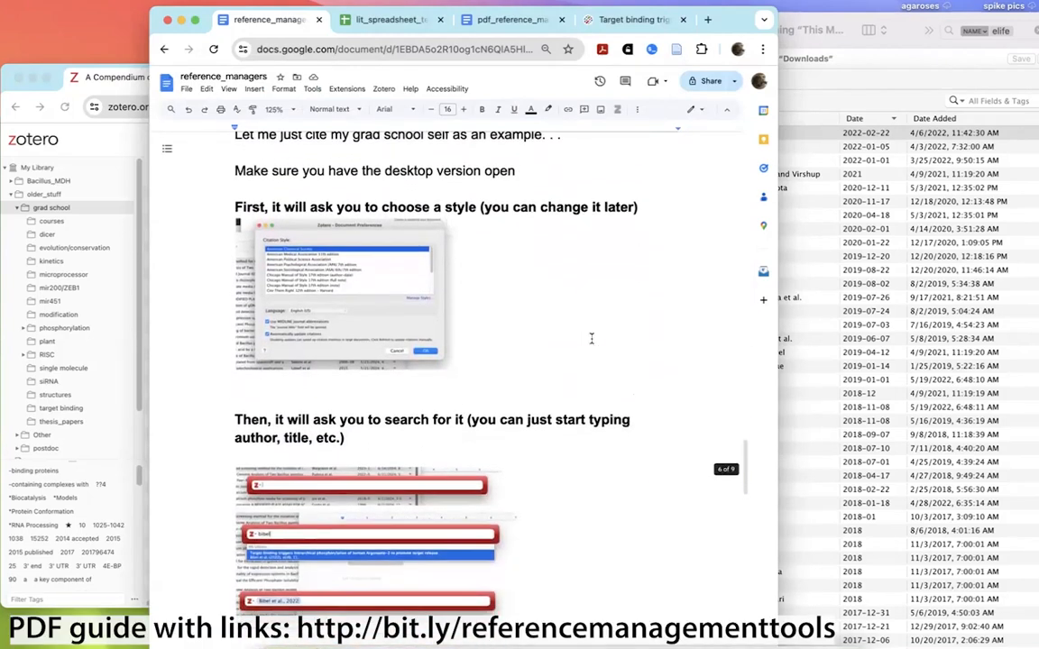
pyautogui.scroll(-4, 592, 338)
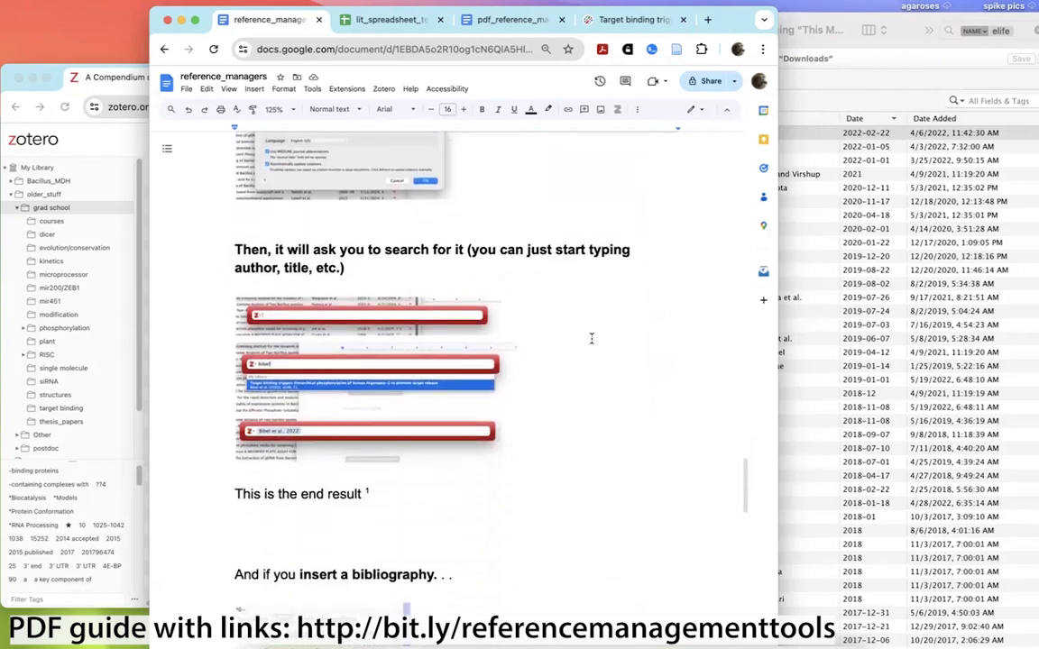
pyautogui.scroll(2, 482, 298)
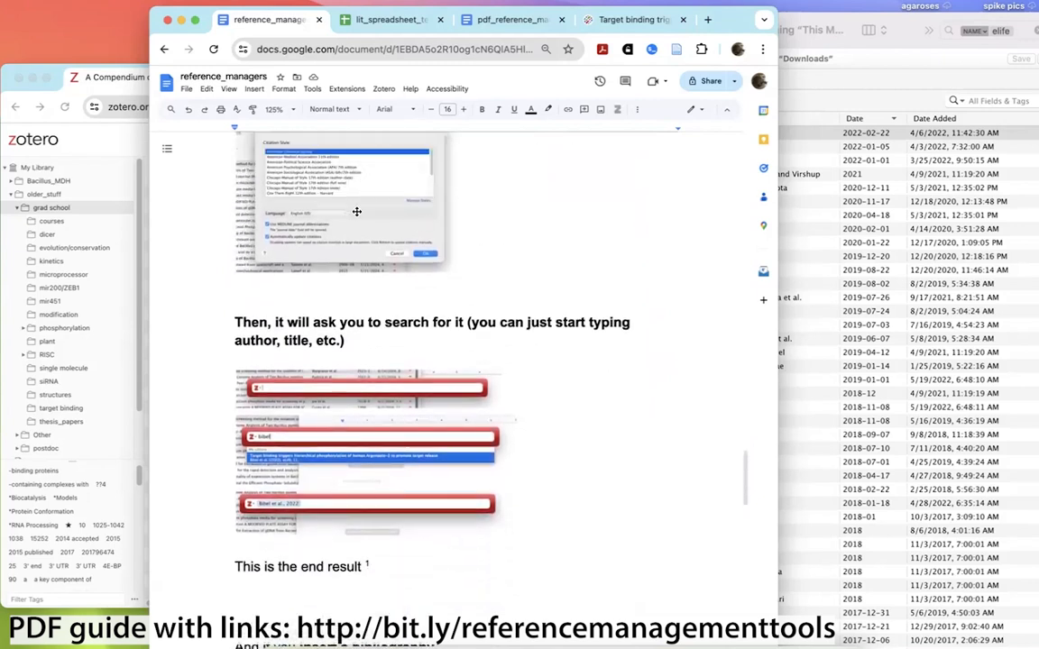
pyautogui.scroll(-6, 356, 211)
pyautogui.scroll(-10, 379, 316)
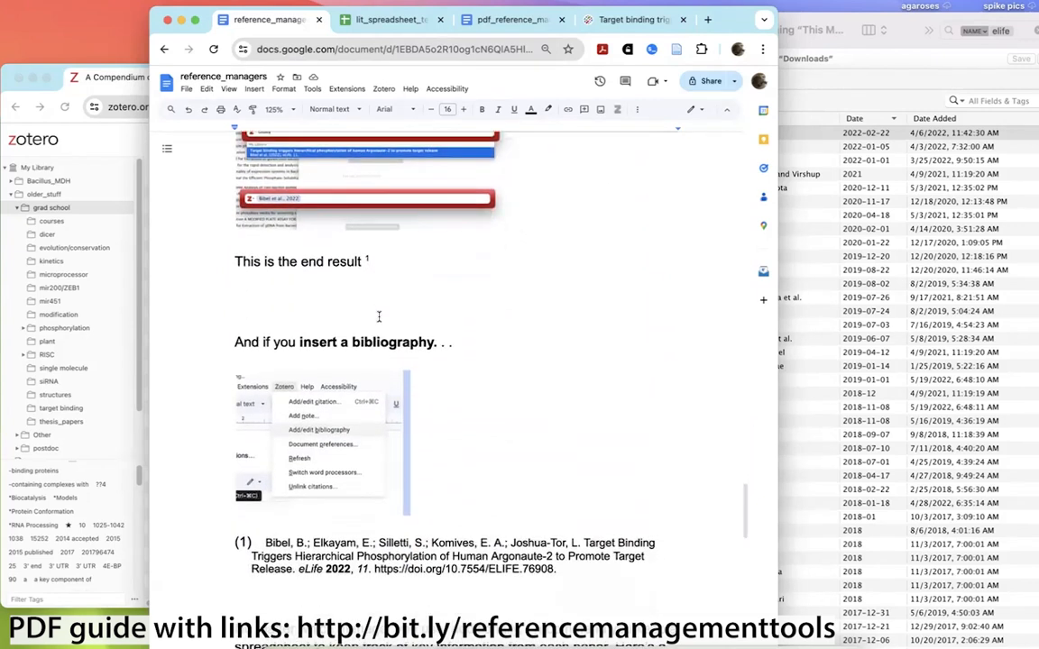
pyautogui.scroll(-15, 379, 317)
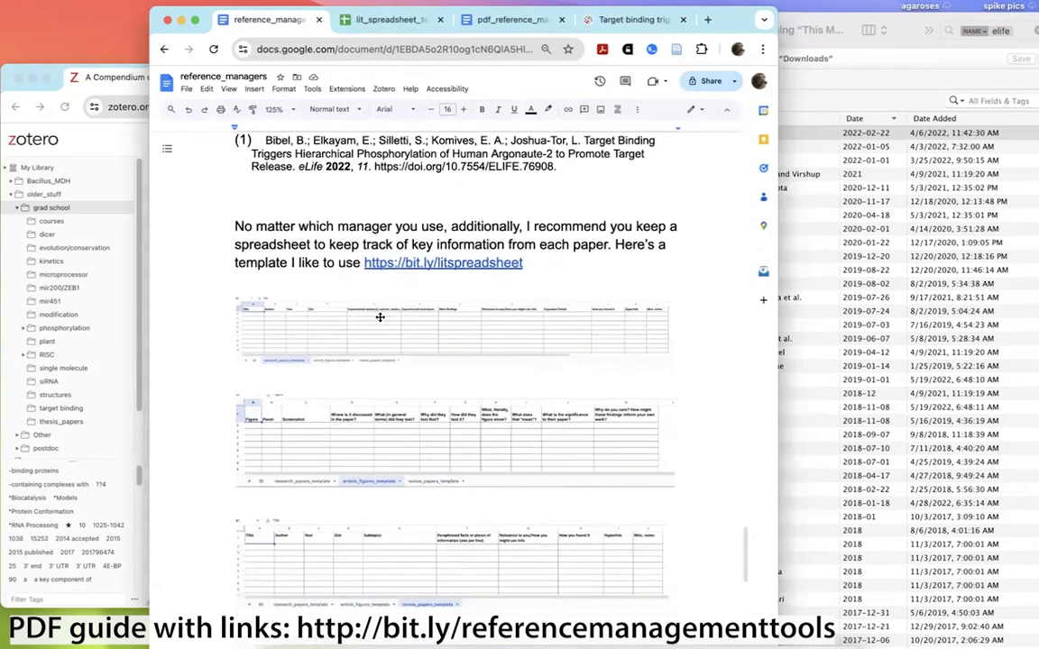
pyautogui.scroll(-4, 379, 316)
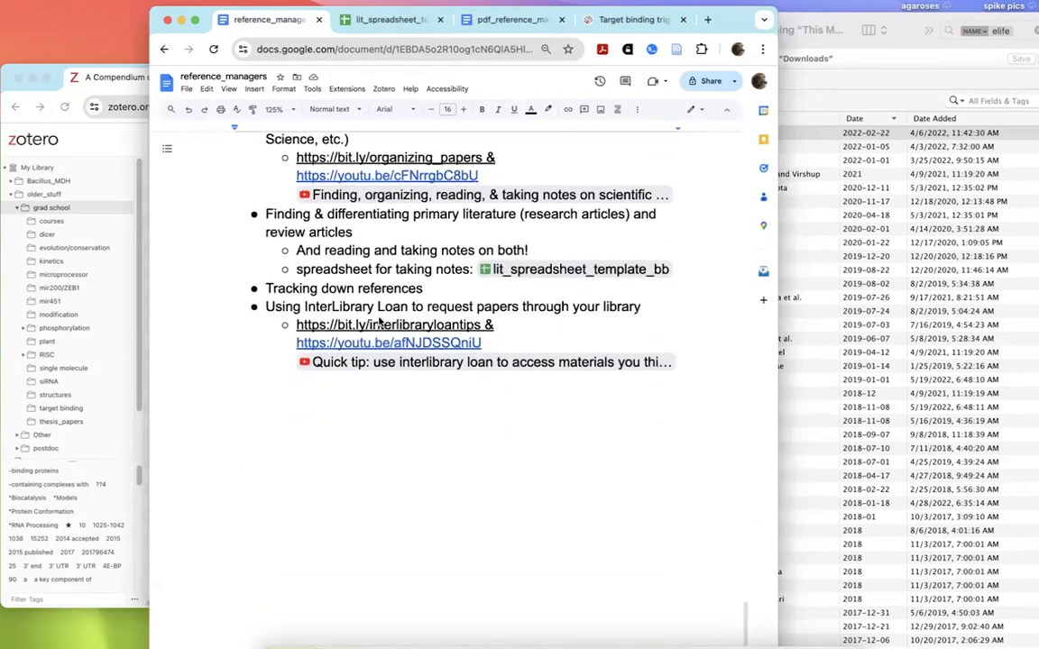
pyautogui.scroll(20, 379, 317)
pyautogui.scroll(20, 380, 316)
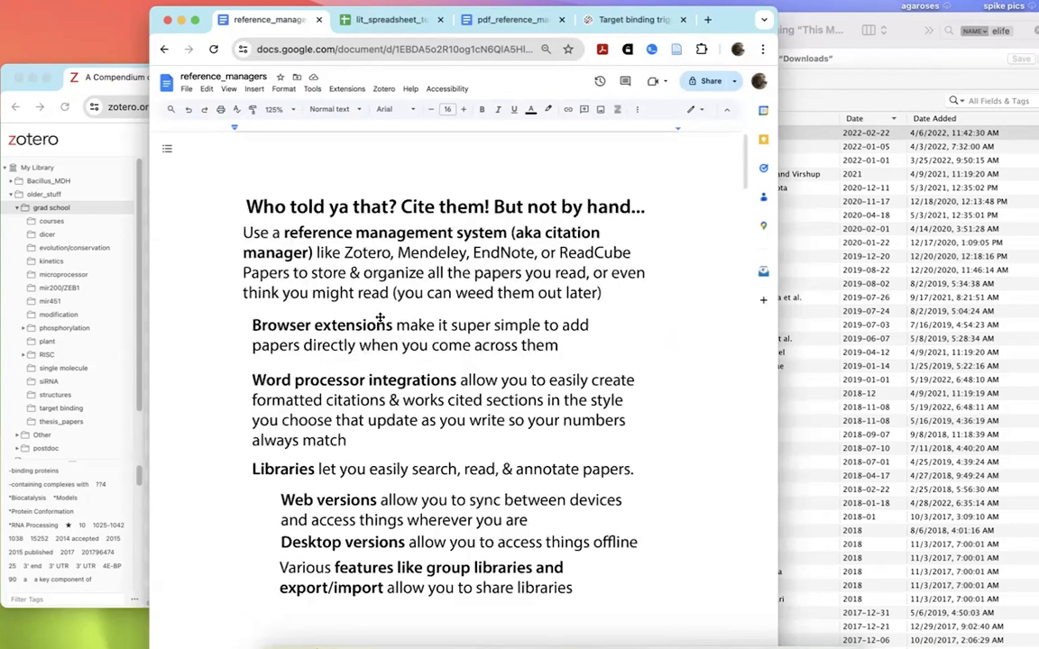
# Step: Read the guide's sections on available reference managers, their download links, and the switch from Mendeley to Zotero
pyautogui.scroll(-10, 366, 454)
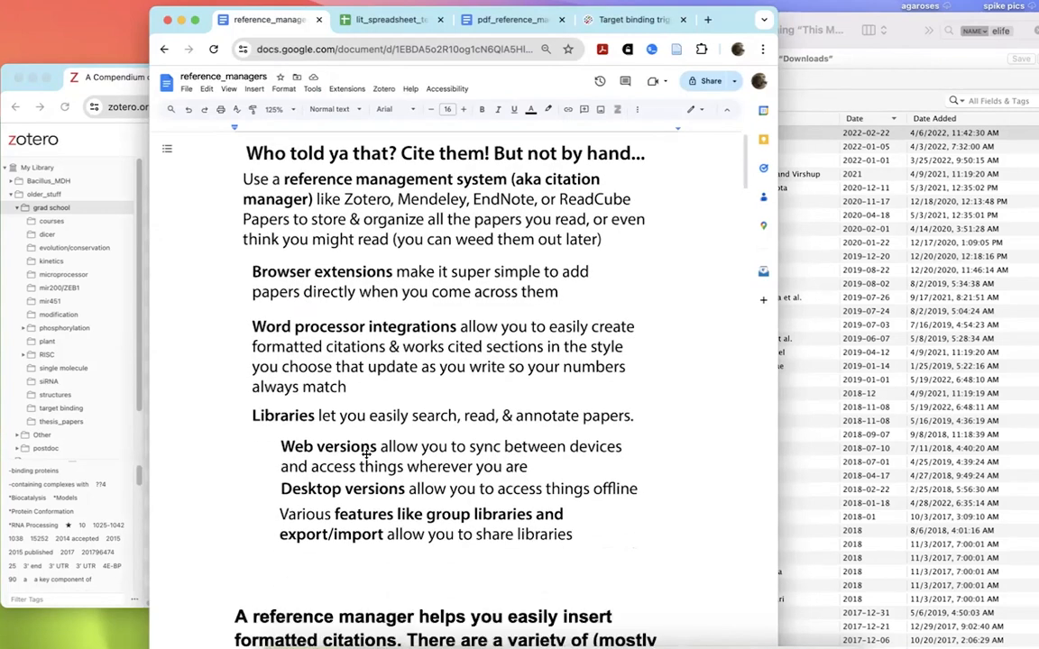
pyautogui.scroll(-2, 366, 454)
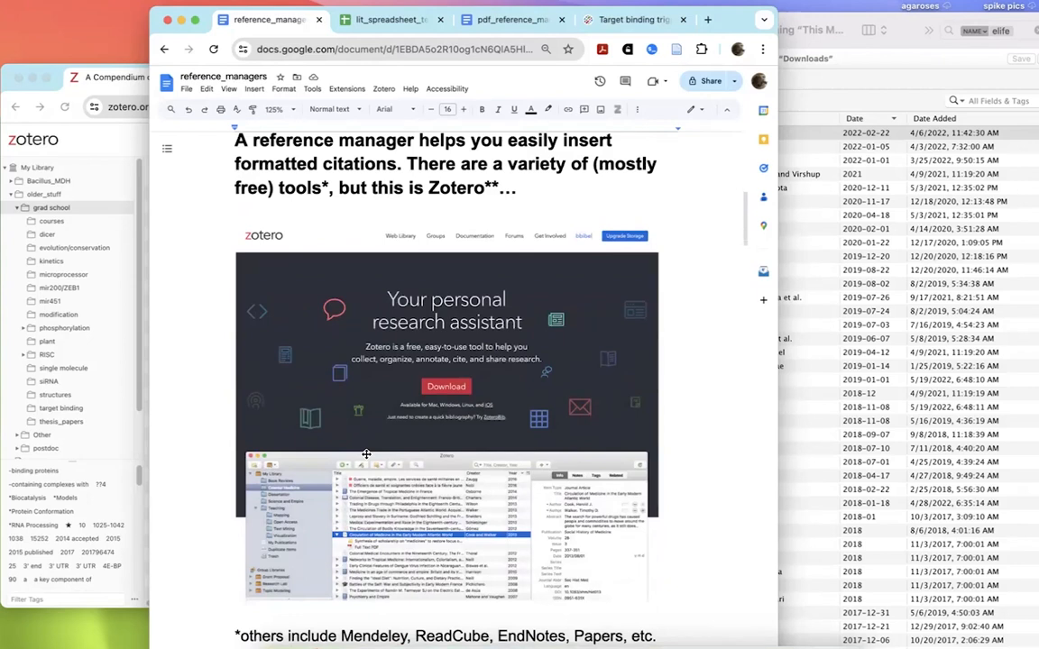
pyautogui.scroll(-7, 366, 454)
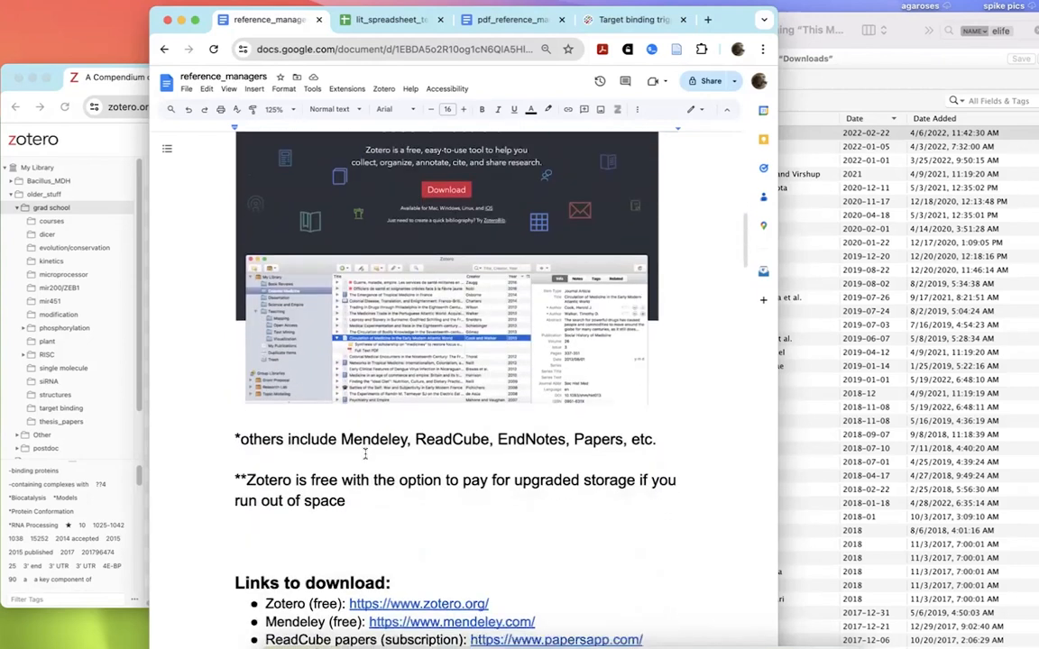
pyautogui.scroll(-8, 365, 453)
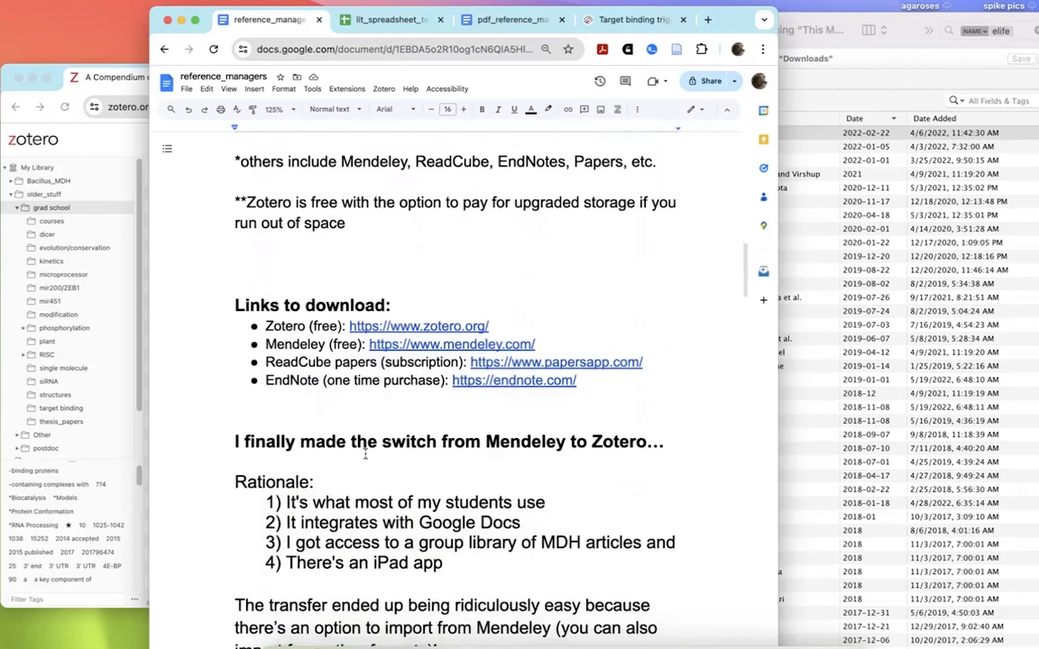
pyautogui.scroll(-2, 365, 453)
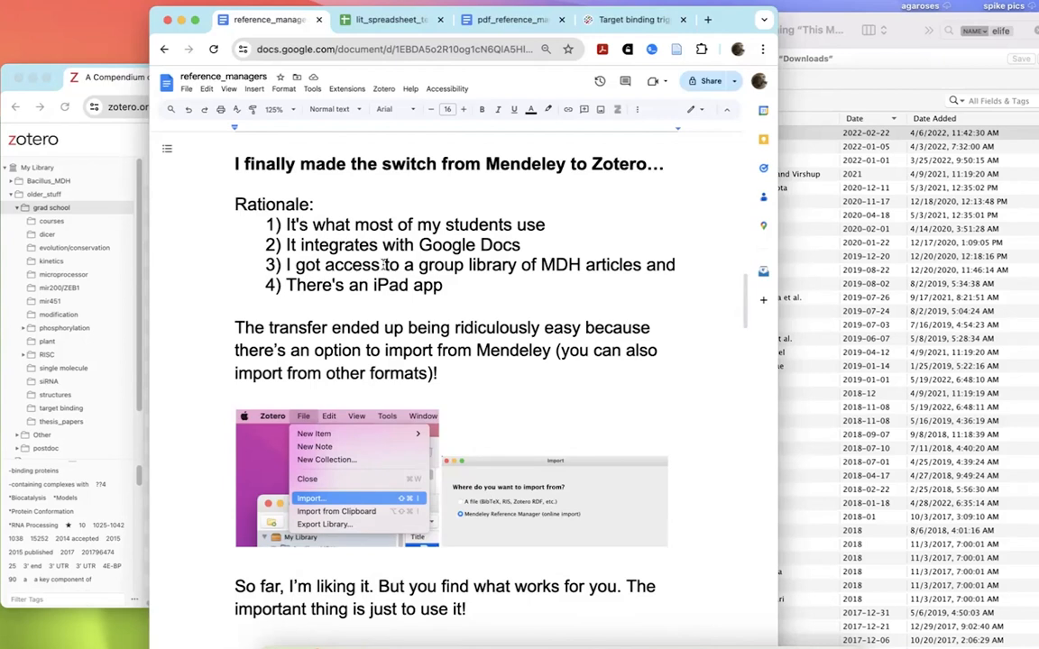
pyautogui.scroll(-1, 384, 264)
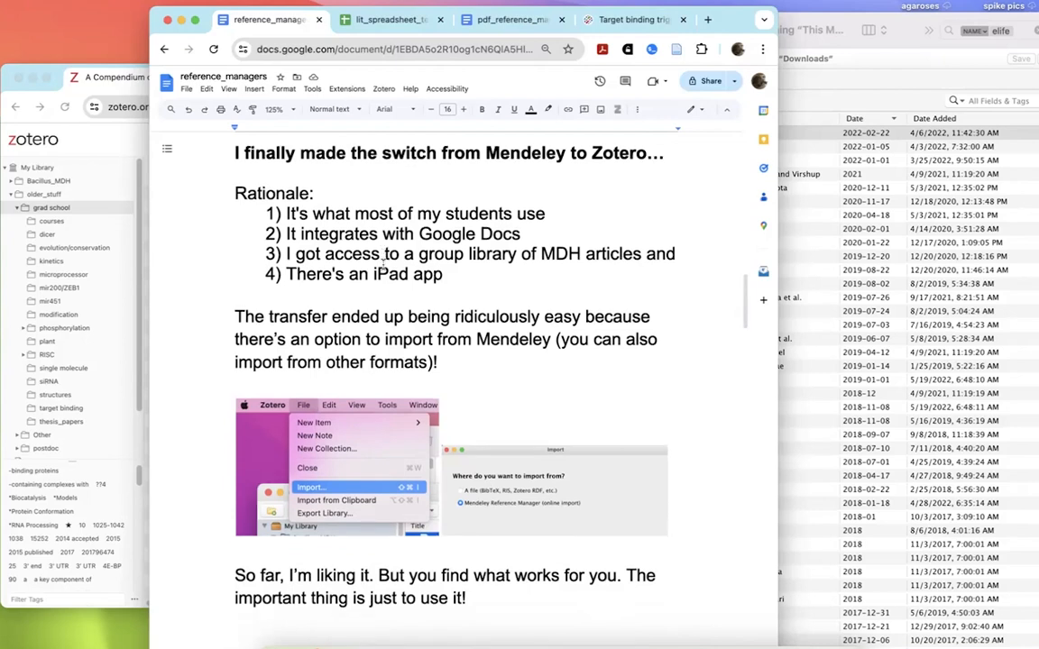
pyautogui.scroll(-5, 384, 262)
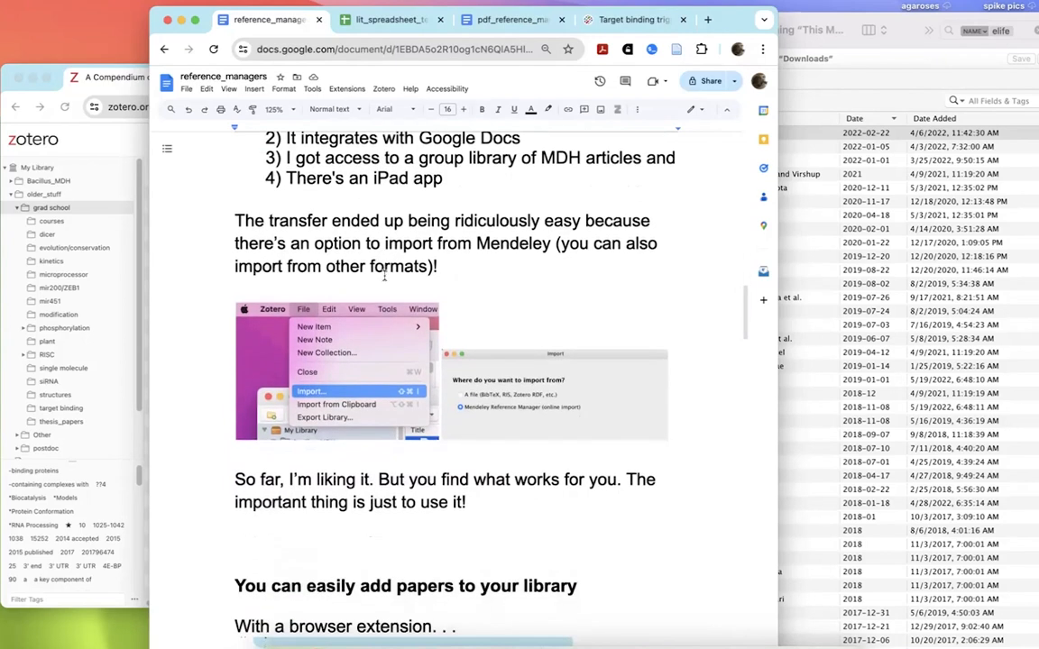
pyautogui.scroll(-2, 384, 275)
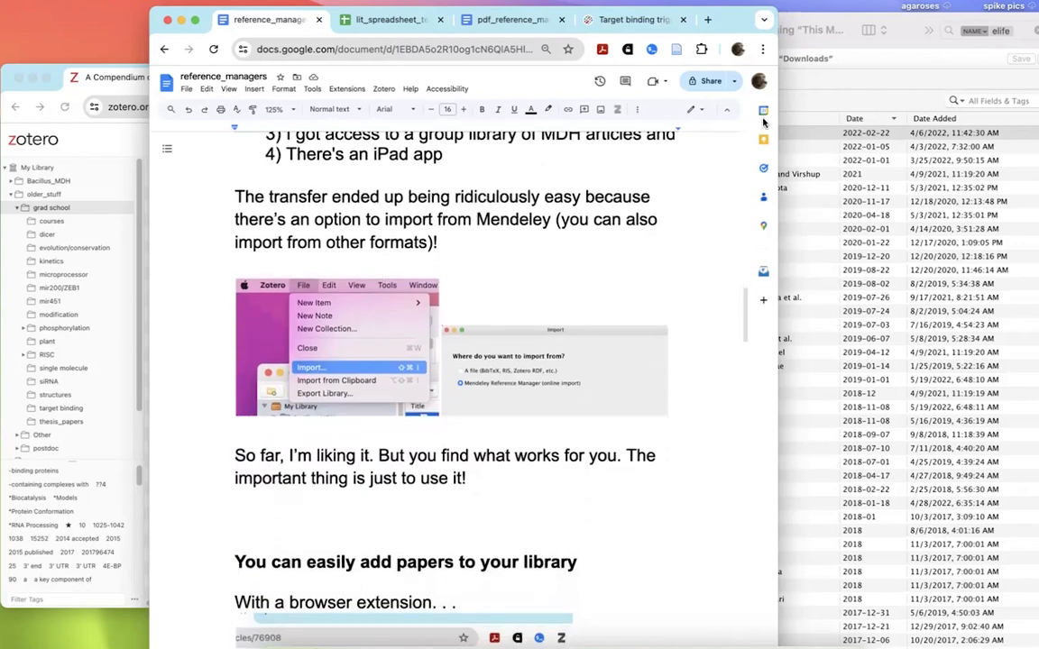
# Step: Switch to Zotero desktop, view the import source options including Mendeley Reference Manager (online import), and dismiss the dialog without importing
pyautogui.click(819, 88)
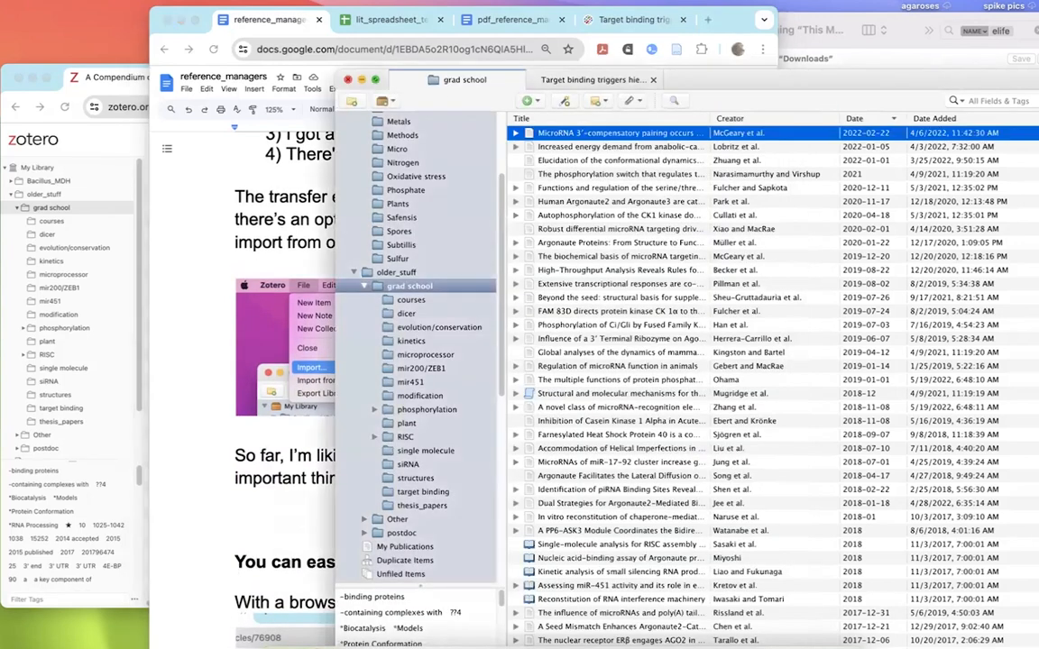
pyautogui.click(98, 94)
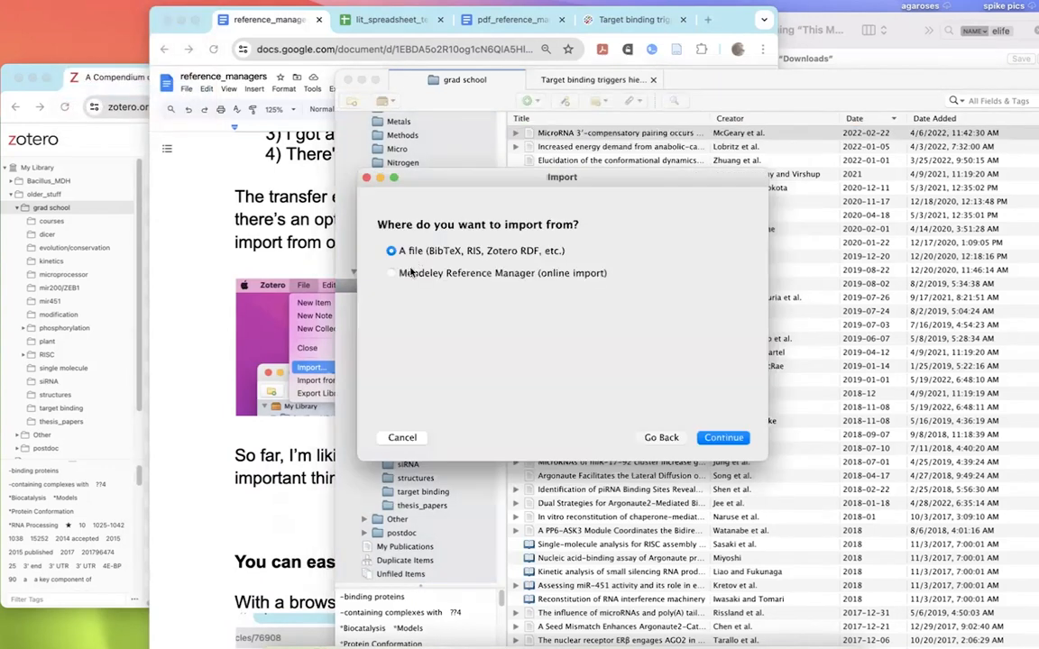
pyautogui.click(403, 274)
pyautogui.click(364, 179)
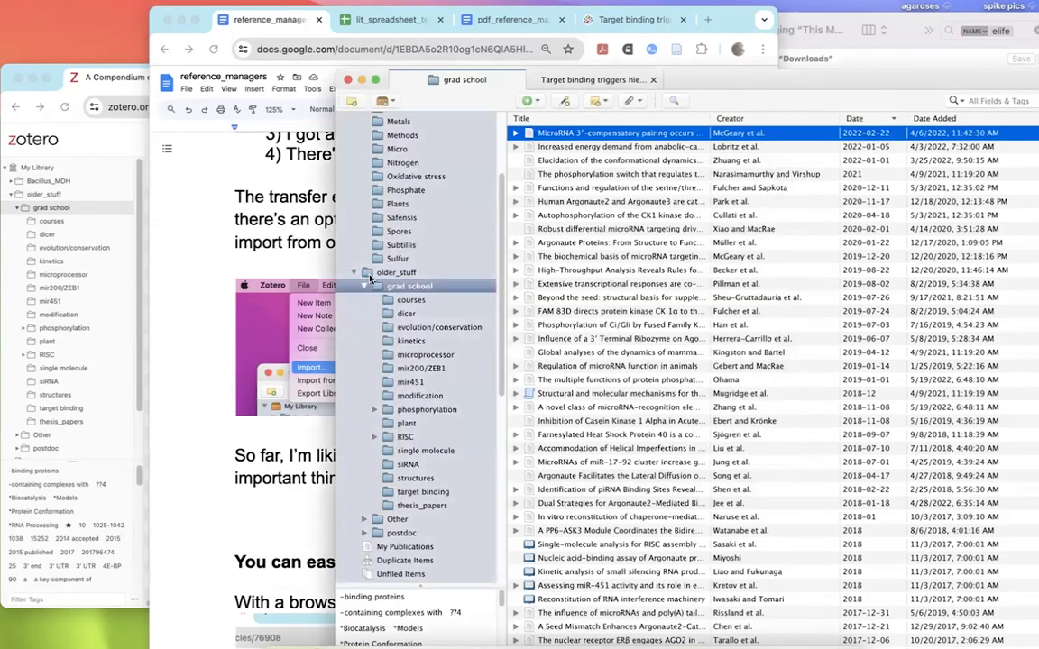
# Step: Look over the collection folders and the grad school items in the Zotero desktop library
pyautogui.scroll(-3, 377, 271)
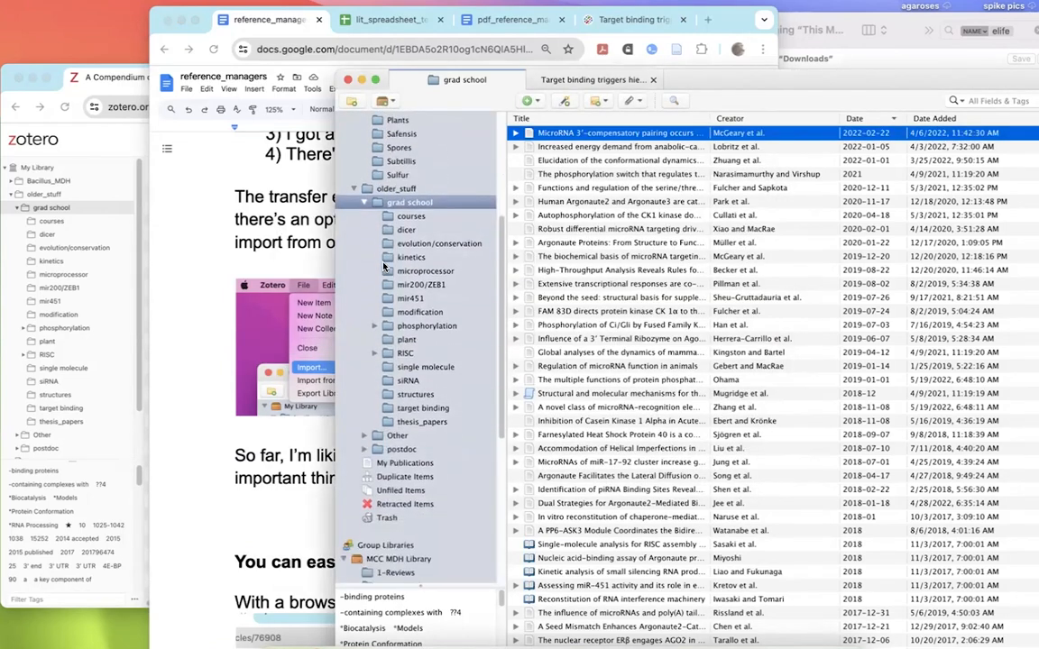
pyautogui.scroll(1, 383, 267)
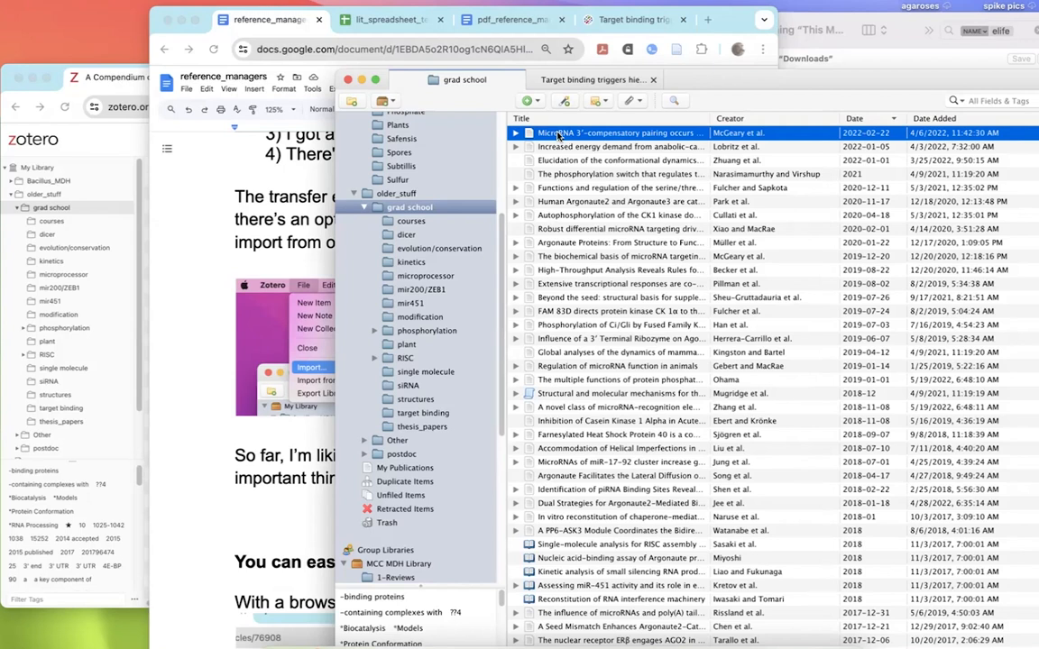
pyautogui.moveTo(559, 135); pyautogui.dragTo(509, 135)
# Step: Switch to the Zotero web library and view the details of "Argonaute divides Its RNA guide" and "From guide to target", including the latter's abstract
pyautogui.click(89, 94)
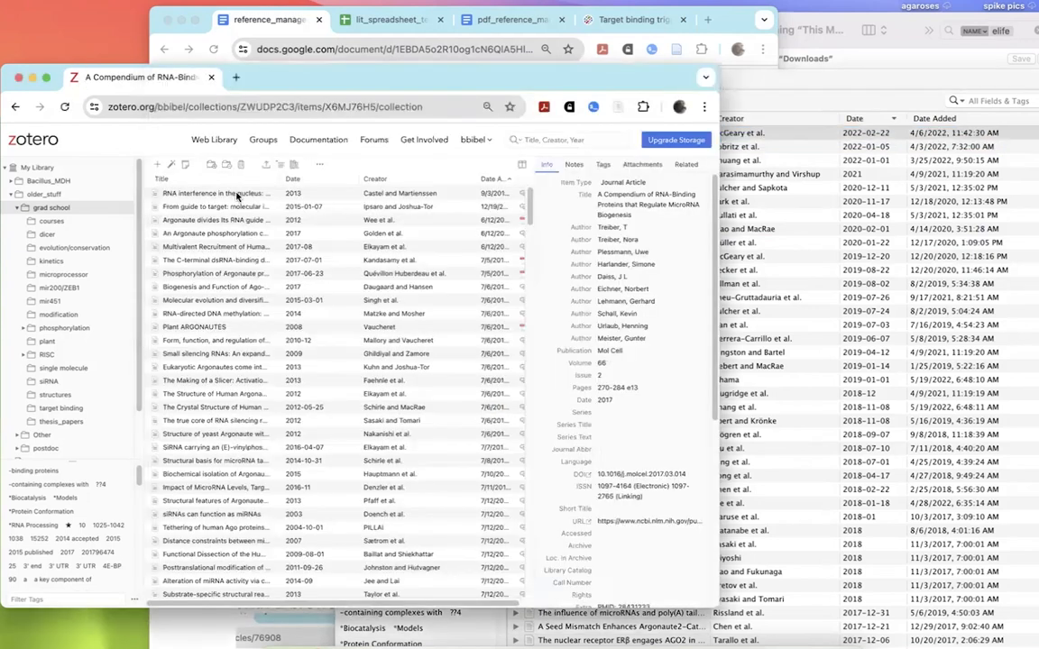
pyautogui.click(304, 219)
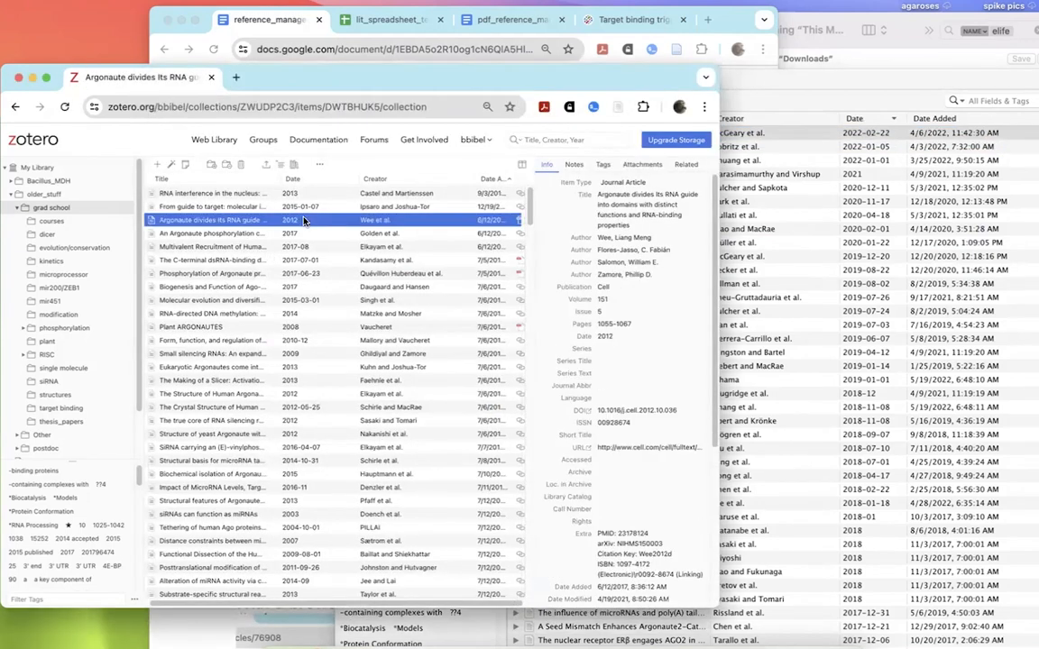
pyautogui.scroll(-5, 626, 378)
pyautogui.scroll(5, 626, 379)
pyautogui.click(383, 206)
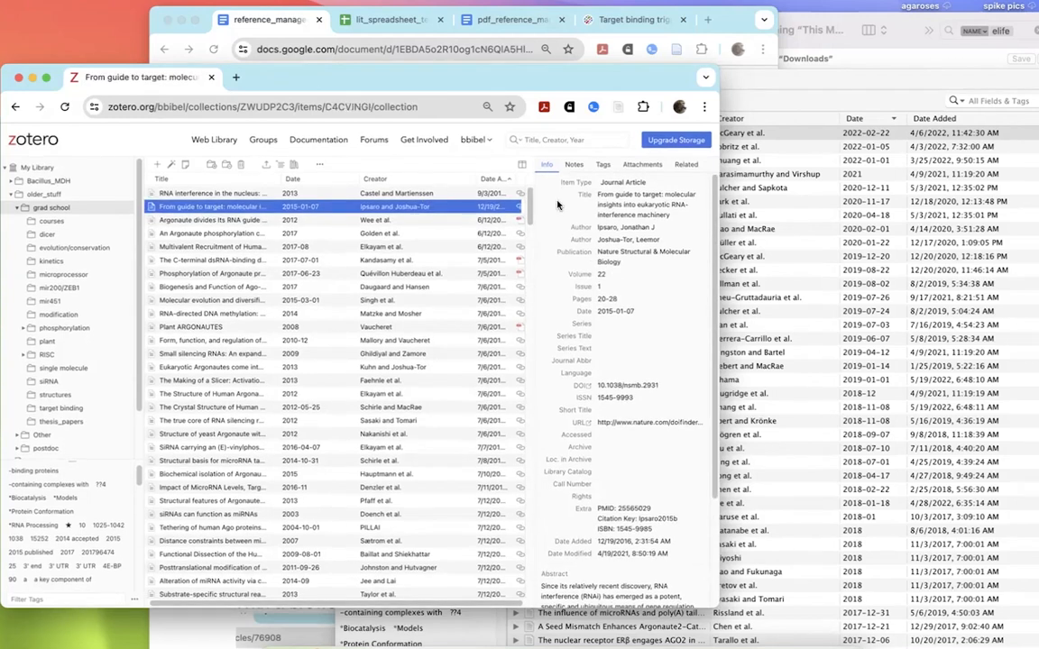
pyautogui.scroll(-2, 568, 300)
pyautogui.scroll(-4, 568, 300)
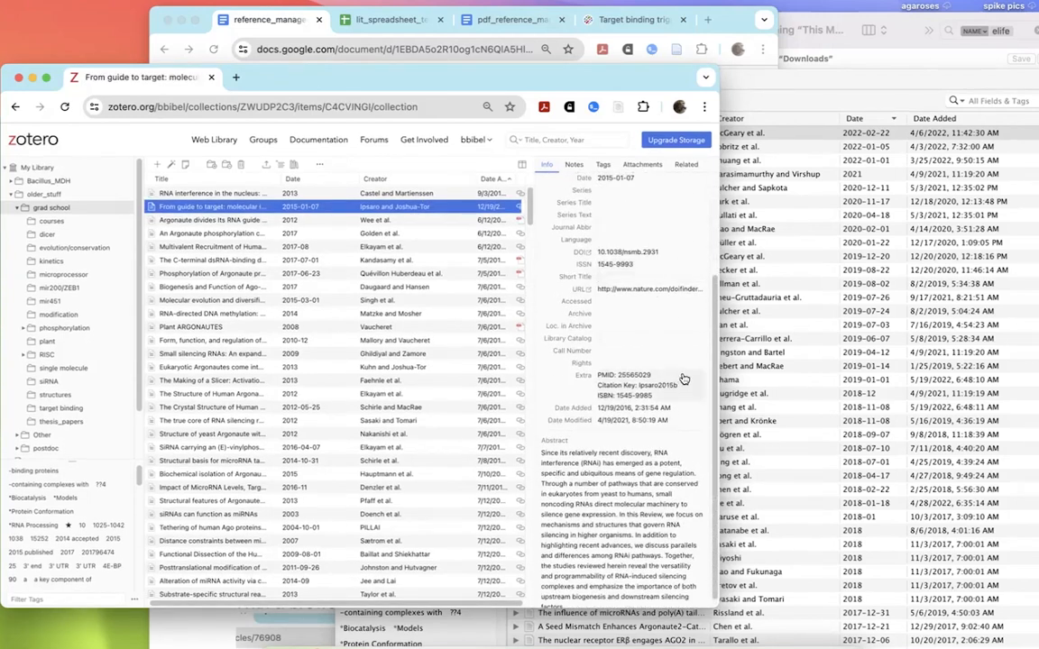
pyautogui.scroll(6, 683, 379)
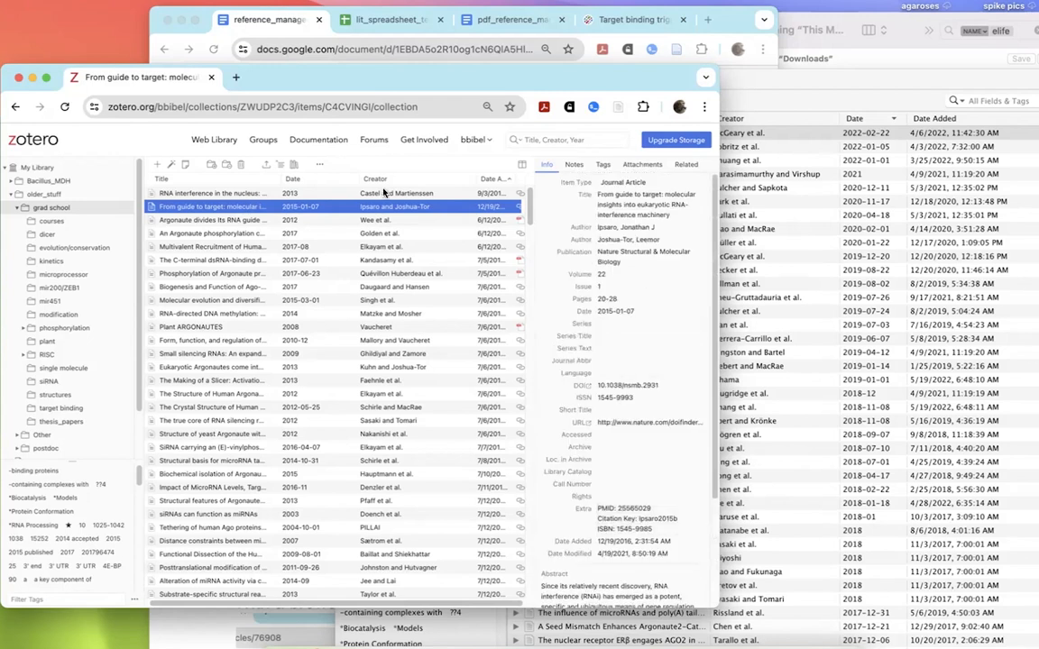
# Step: Read the guide's section on adding papers, and save the eLife article "Target binding triggers hierarchical phosphorylation" to Zotero with the browser extension
pyautogui.click(239, 24)
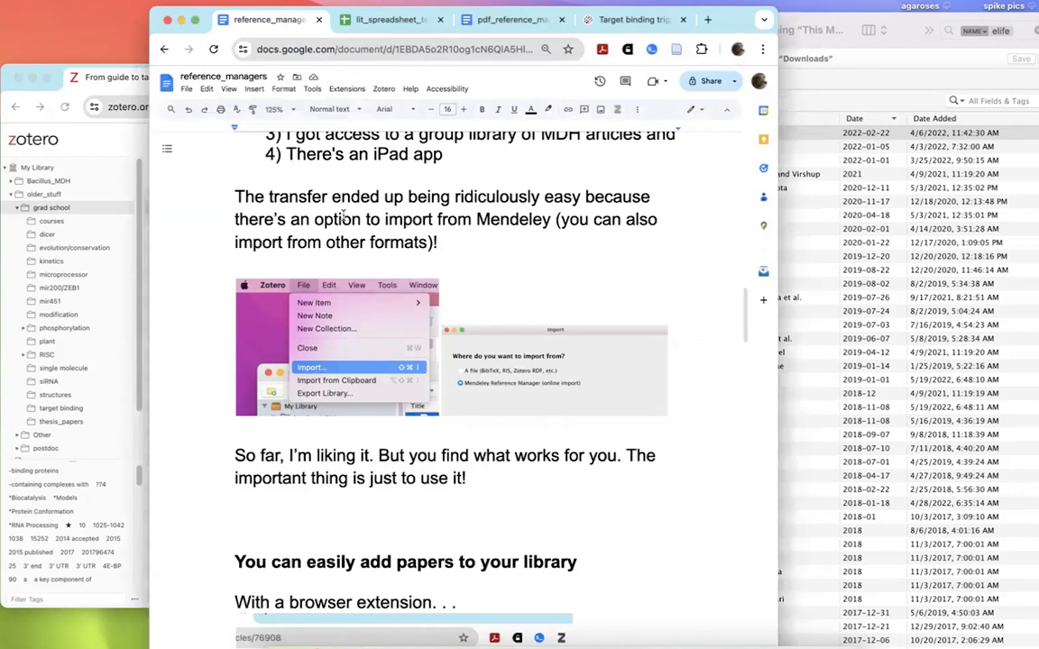
pyautogui.scroll(-5, 406, 315)
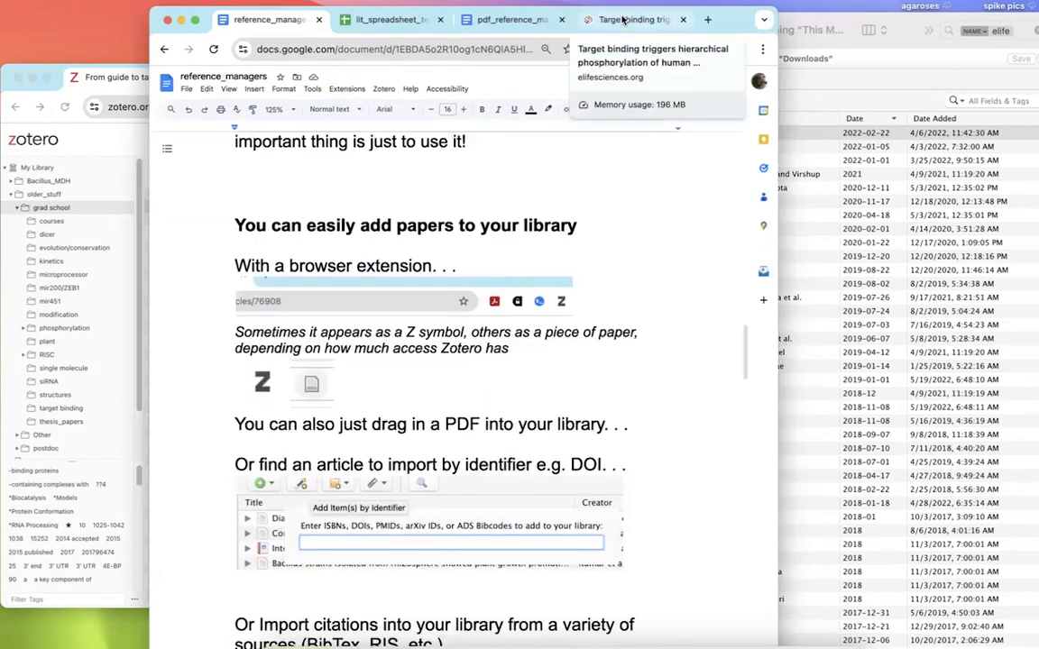
pyautogui.click(622, 18)
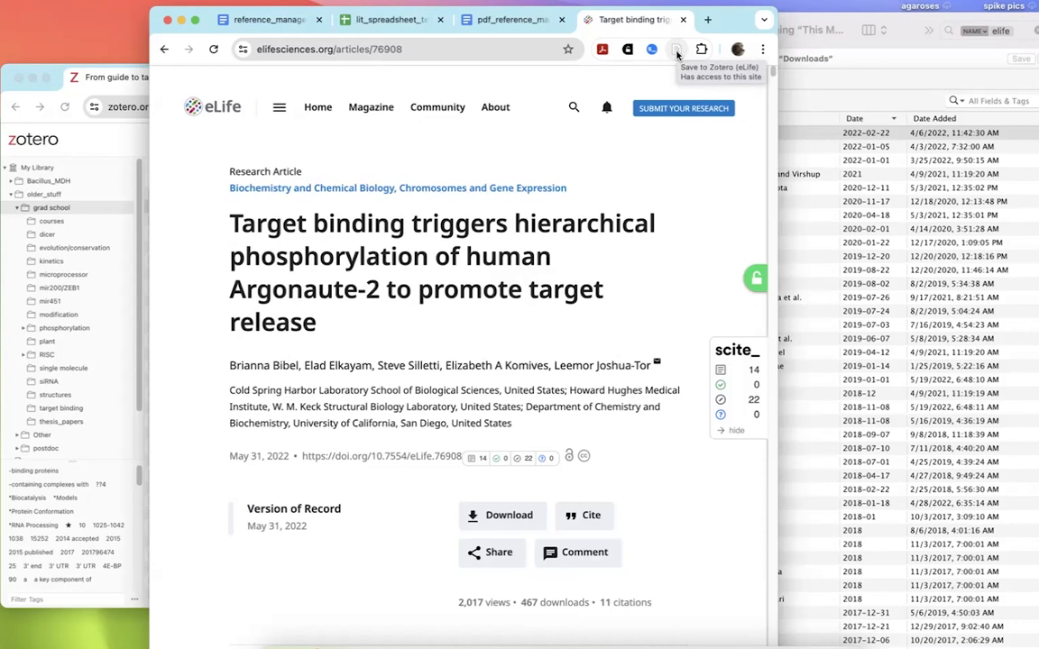
pyautogui.click(677, 52)
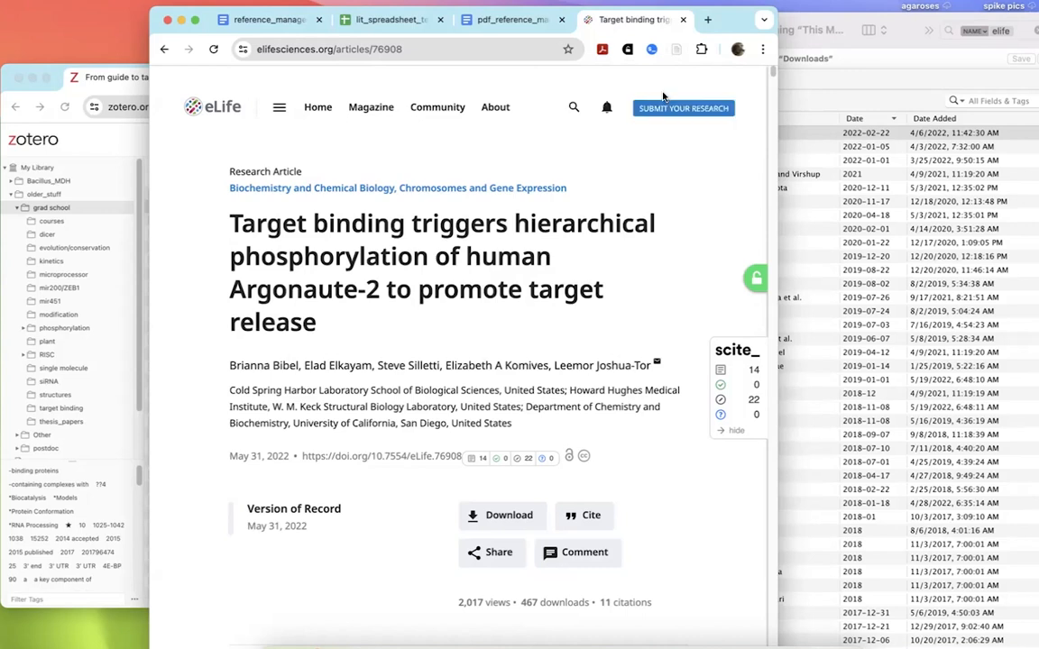
# Step: Check the saved eLife article in the Zotero desktop library and view its details in the web library
pyautogui.click(811, 80)
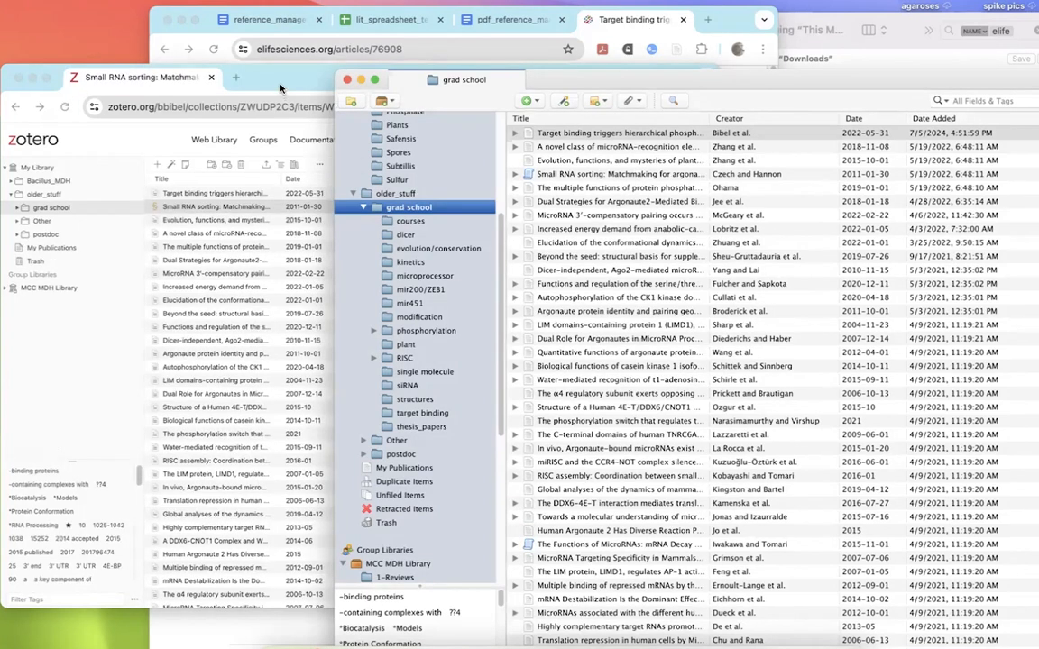
pyautogui.click(251, 74)
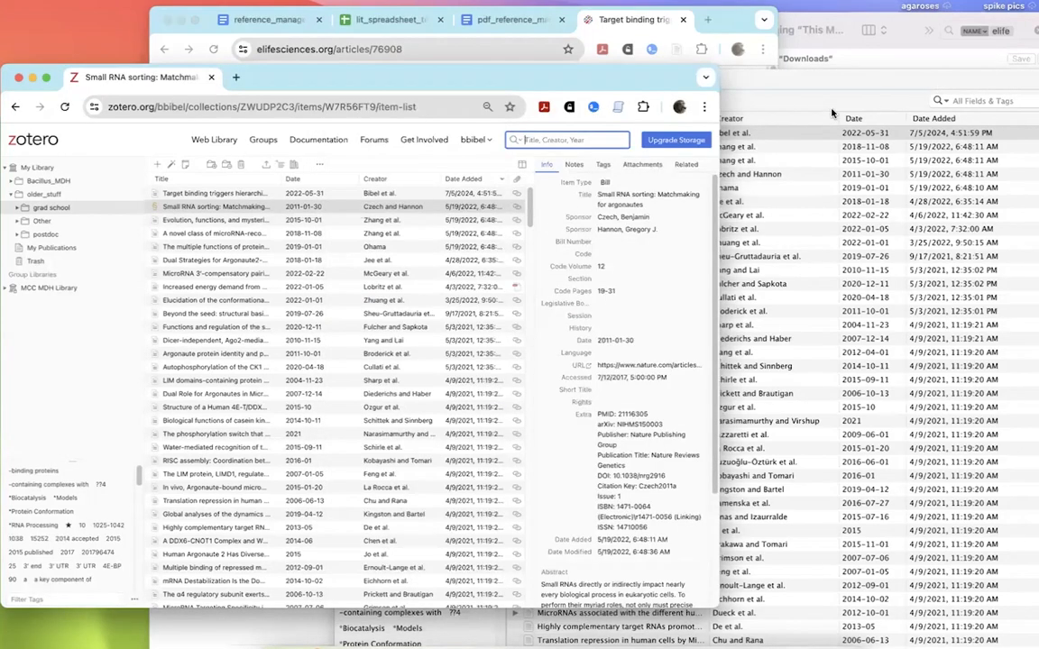
pyautogui.click(255, 195)
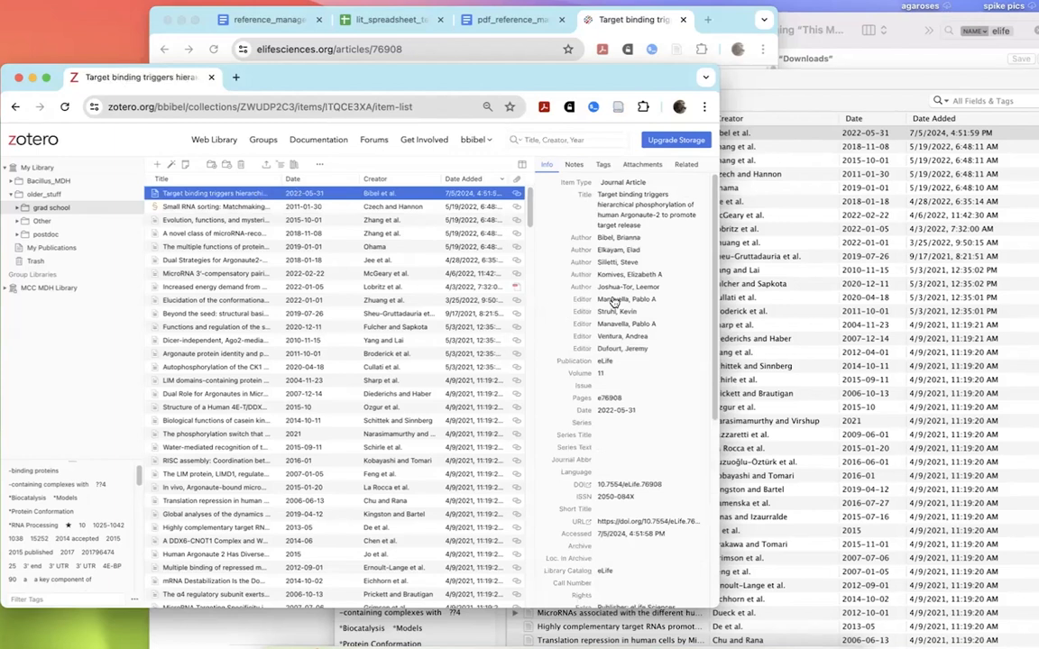
pyautogui.scroll(-7, 612, 300)
# Step: Add elife-76908-v1 (1).pdf from Finder to the grad school collection in Zotero desktop
pyautogui.click(649, 20)
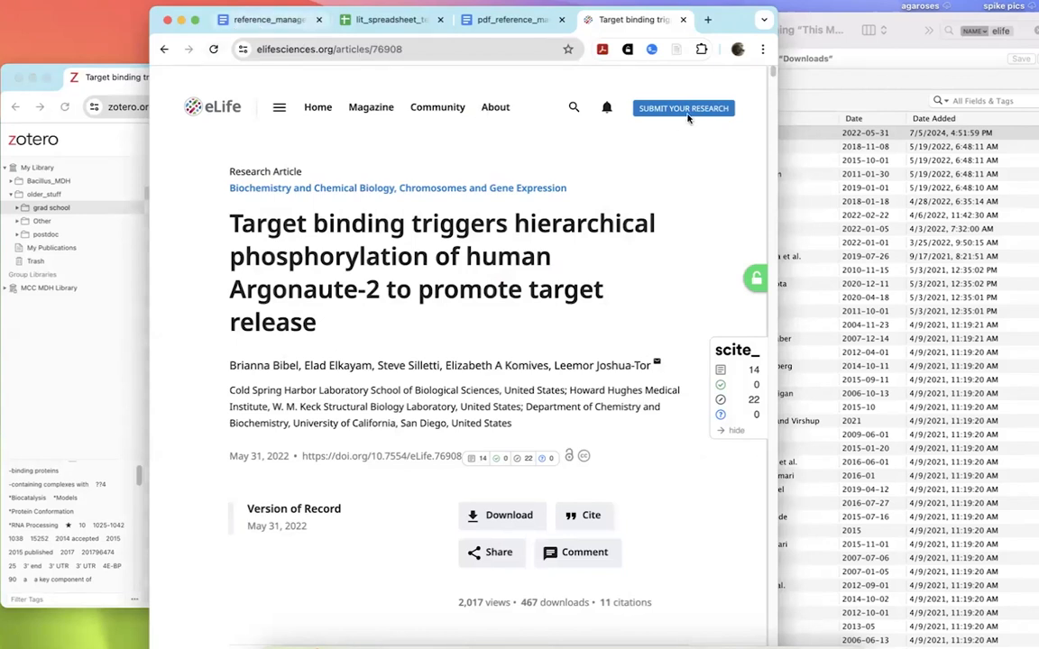
pyautogui.click(796, 19)
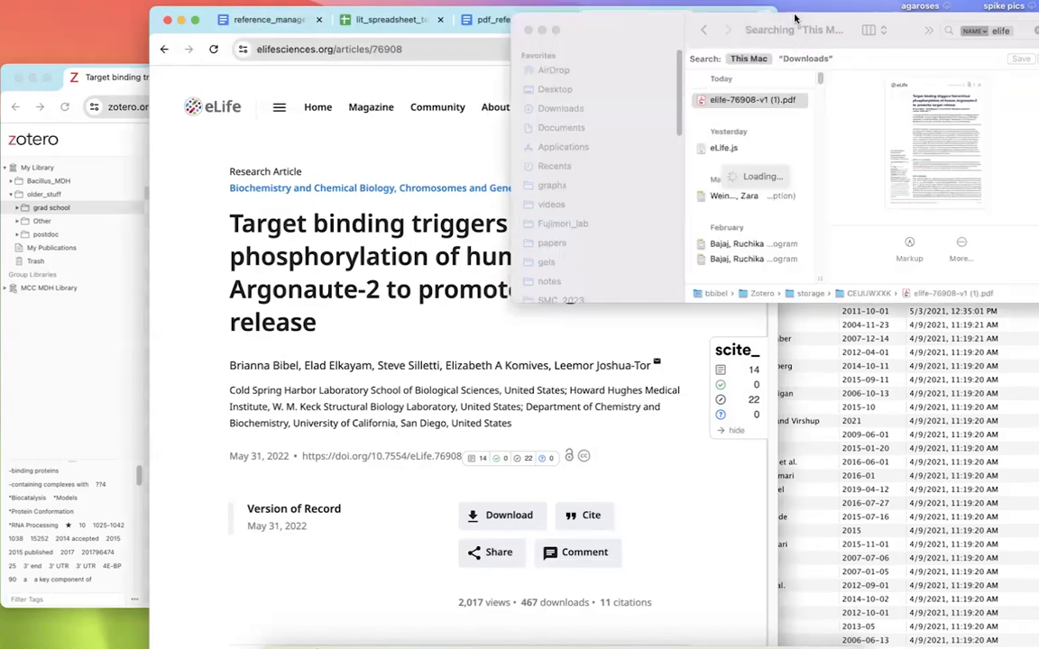
pyautogui.moveTo(683, 50); pyautogui.dragTo(608, 76)
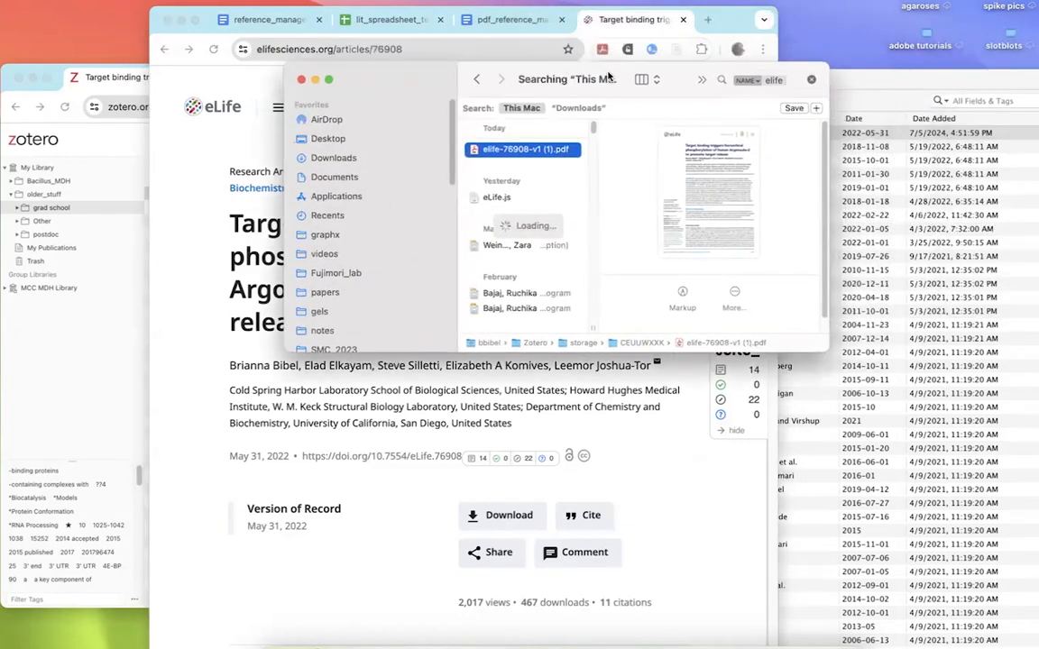
pyautogui.click(888, 93)
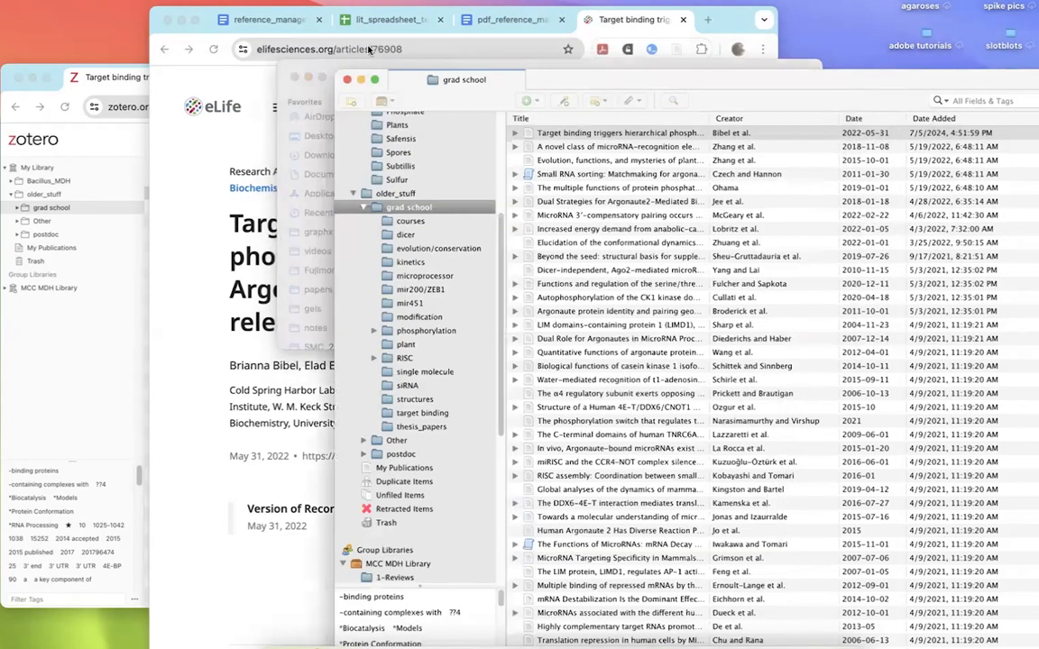
pyautogui.click(305, 58)
pyautogui.moveTo(220, 168); pyautogui.dragTo(120, 262)
pyautogui.moveTo(297, 356); pyautogui.dragTo(612, 128)
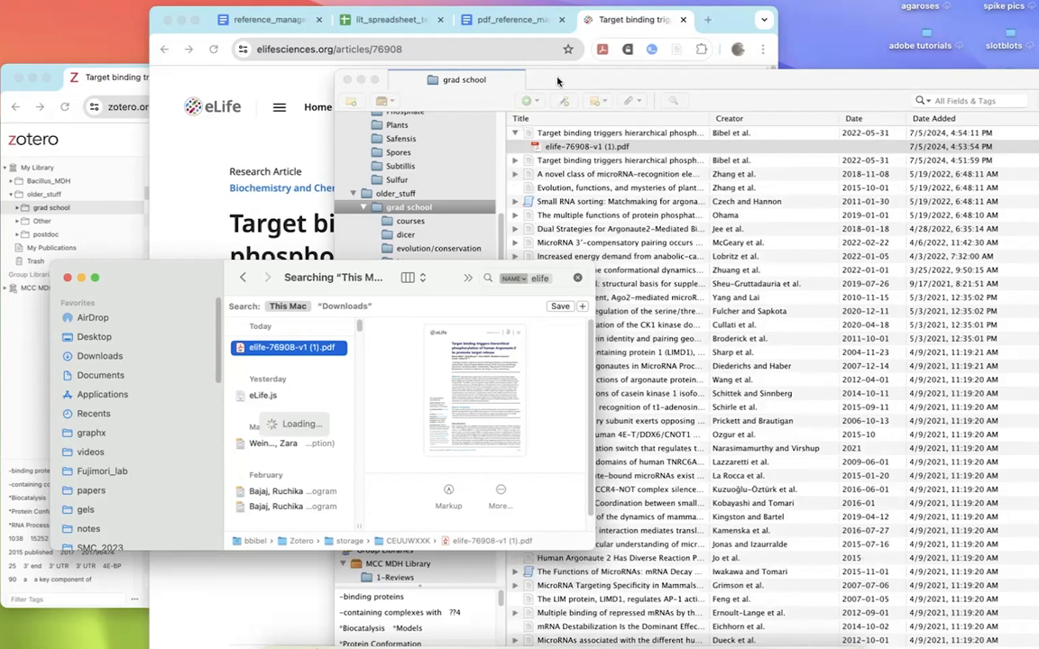
# Step: View the eLife article page, return to Zotero desktop, and show the new item types and the prompt for adding items by identifier
pyautogui.click(383, 260)
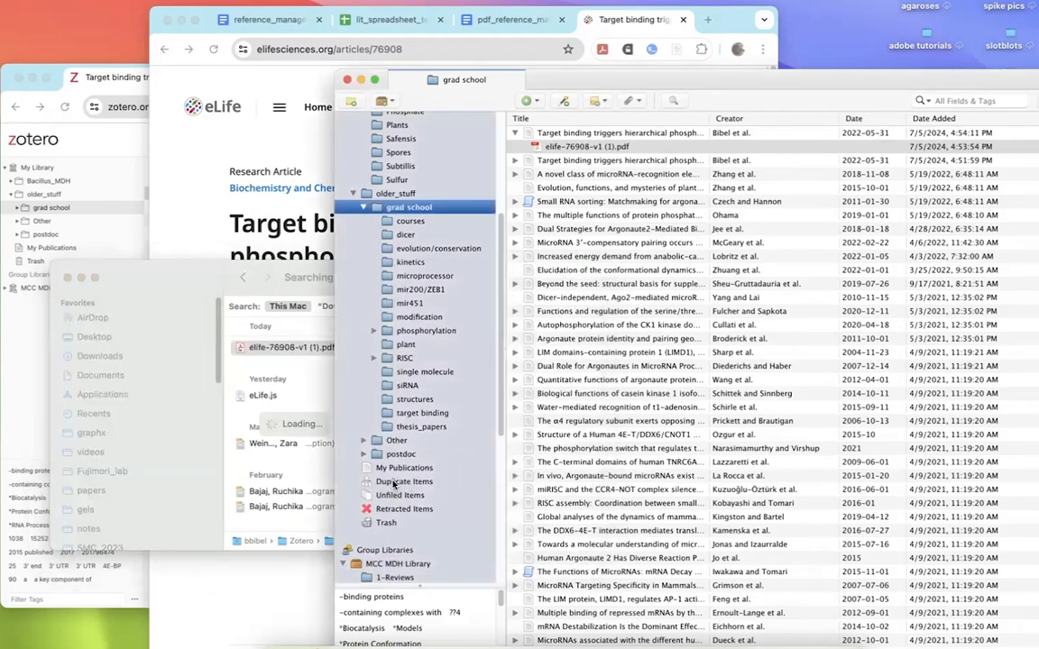
pyautogui.click(178, 205)
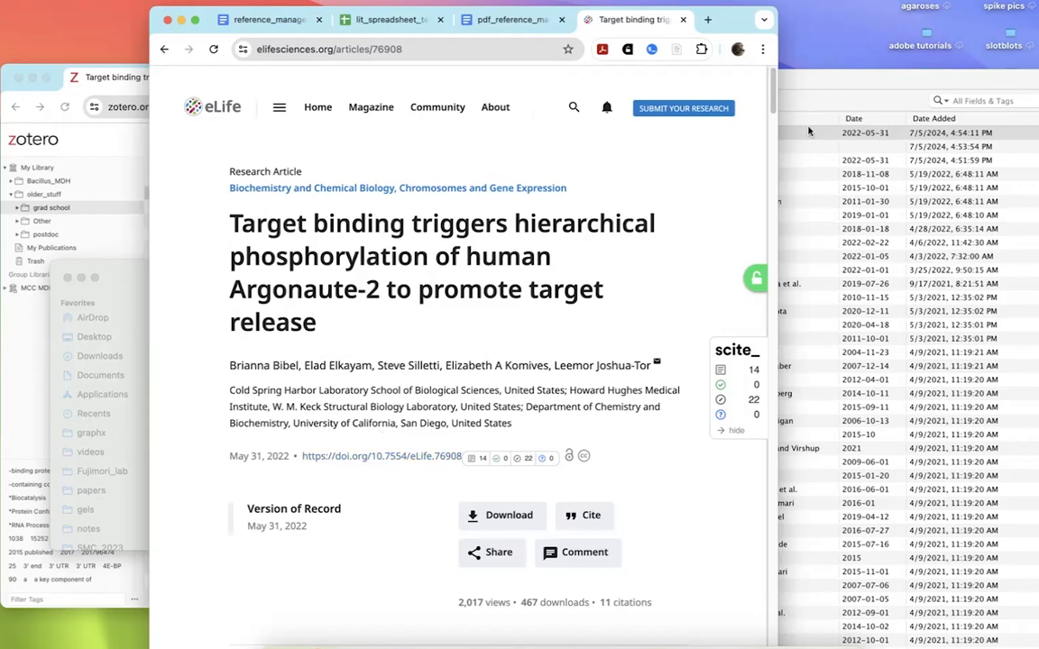
pyautogui.click(809, 91)
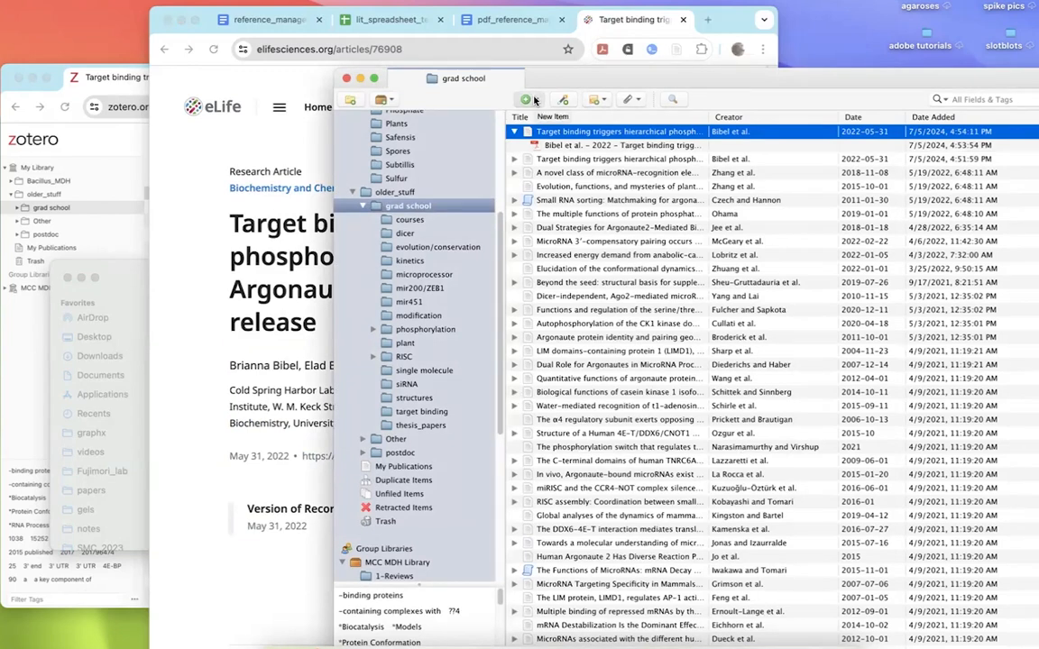
pyautogui.click(530, 100)
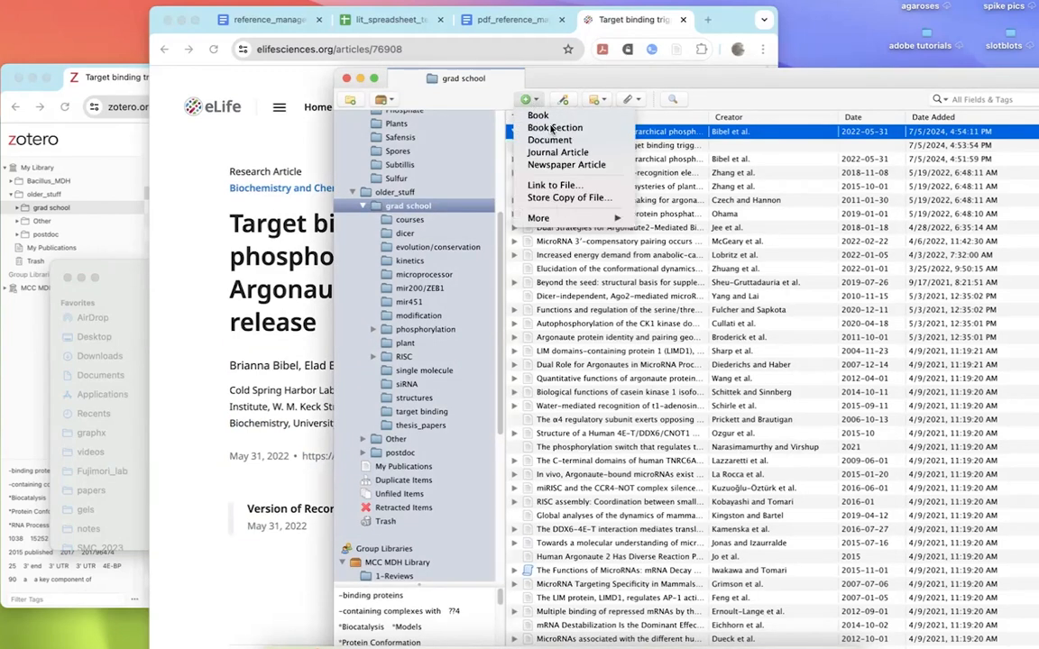
pyautogui.click(566, 100)
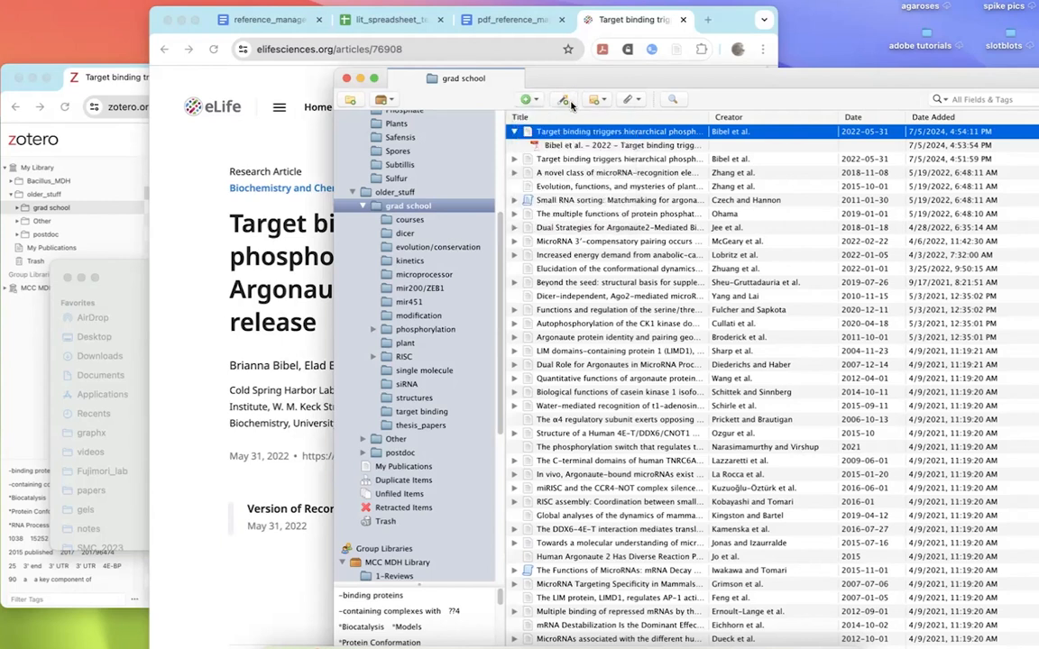
pyautogui.click(565, 100)
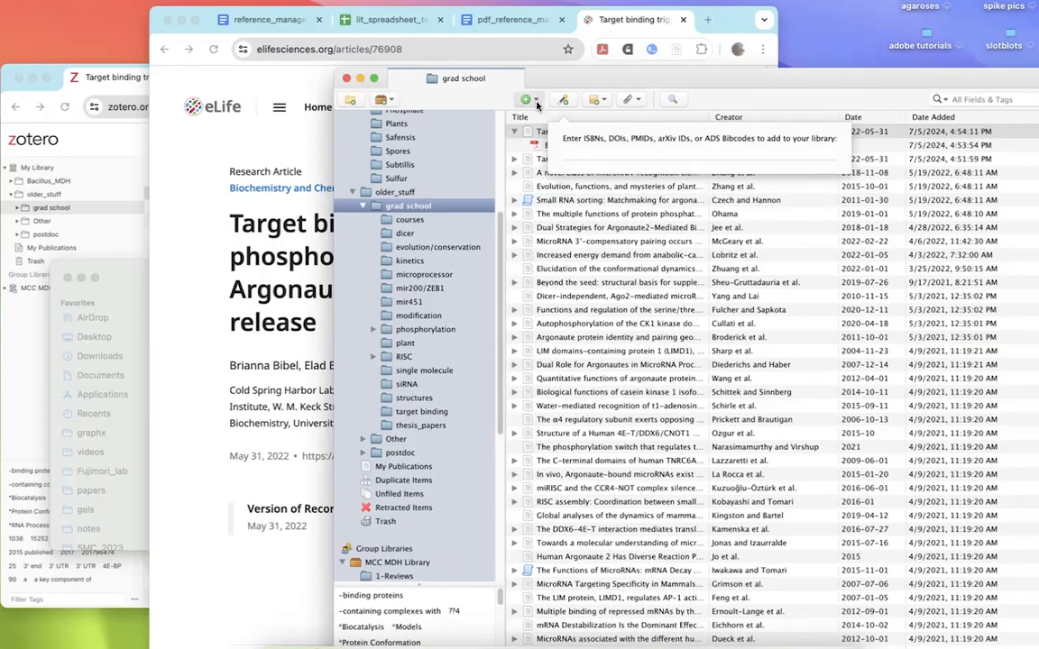
# Step: Add a blank Journal Article item manually to the grad school collection
pyautogui.click(534, 100)
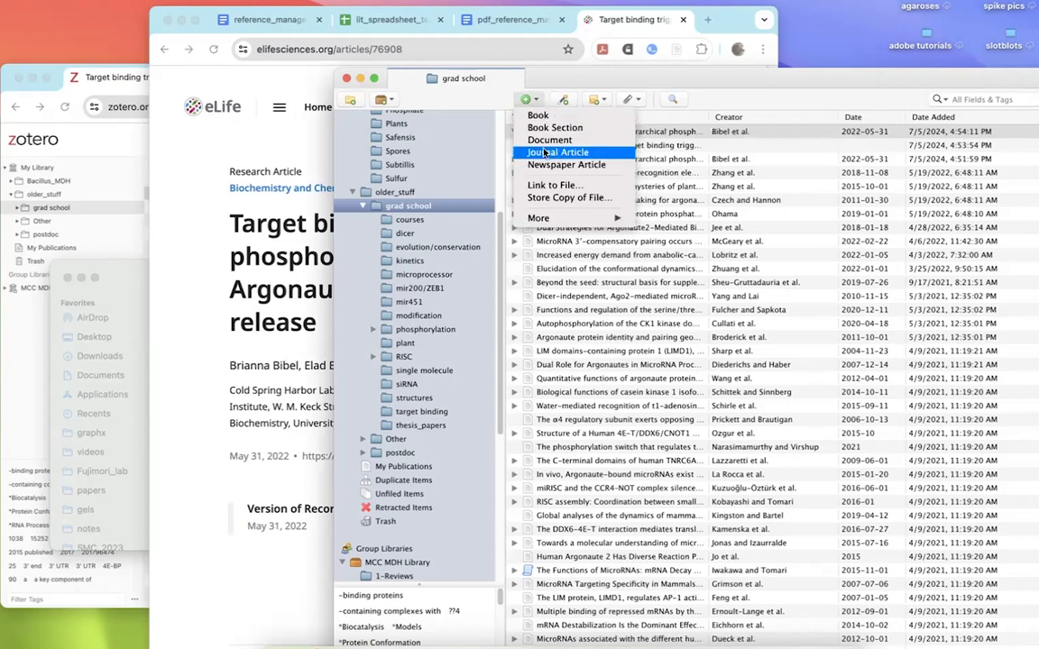
pyautogui.press('Escape')
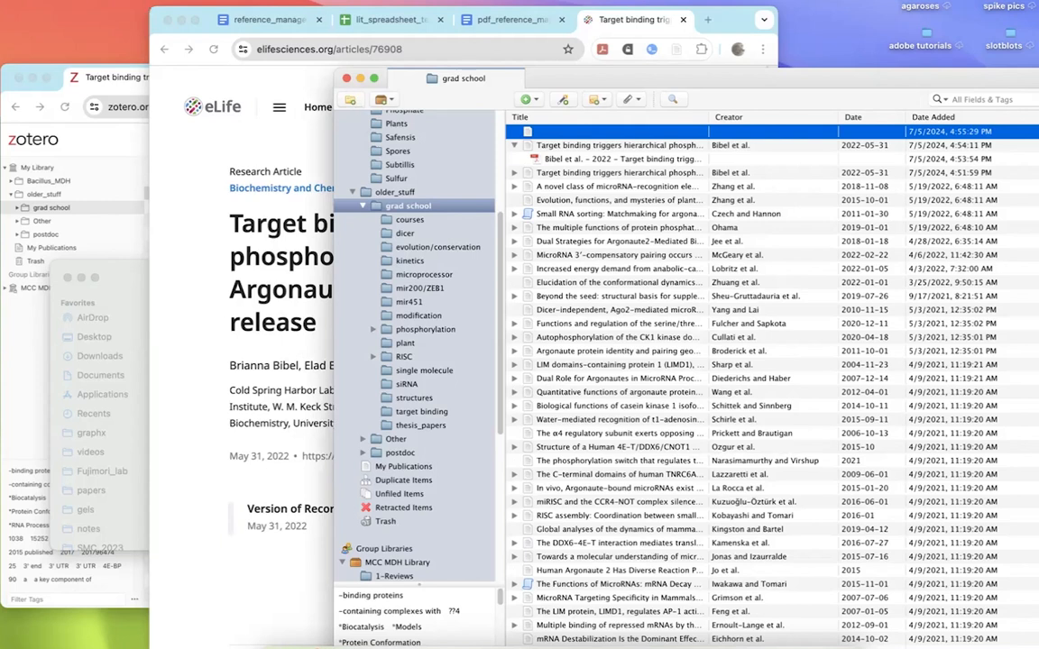
# Step: View the library import source options, file or Mendeley Reference Manager, and close the dialog without importing
pyautogui.click(77, 1)
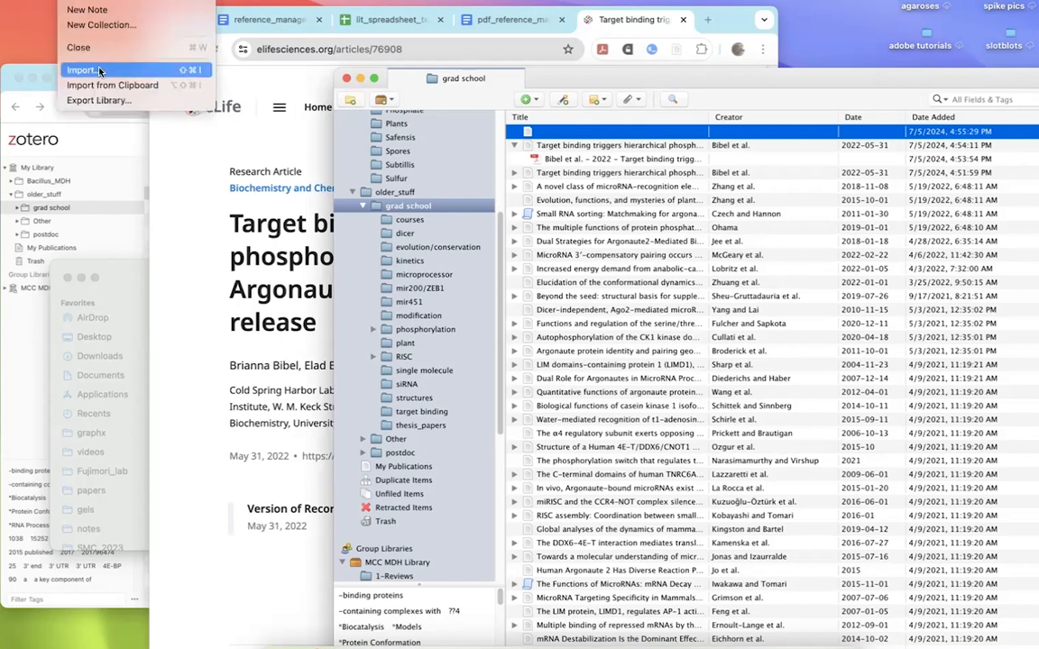
pyautogui.click(99, 70)
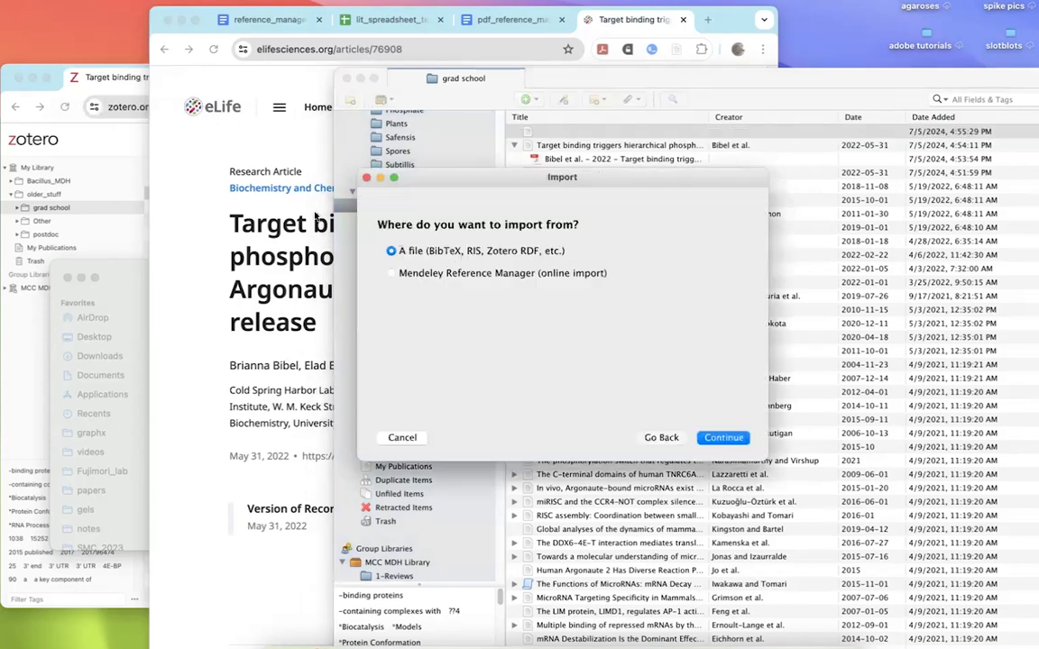
pyautogui.press('super+Tab')
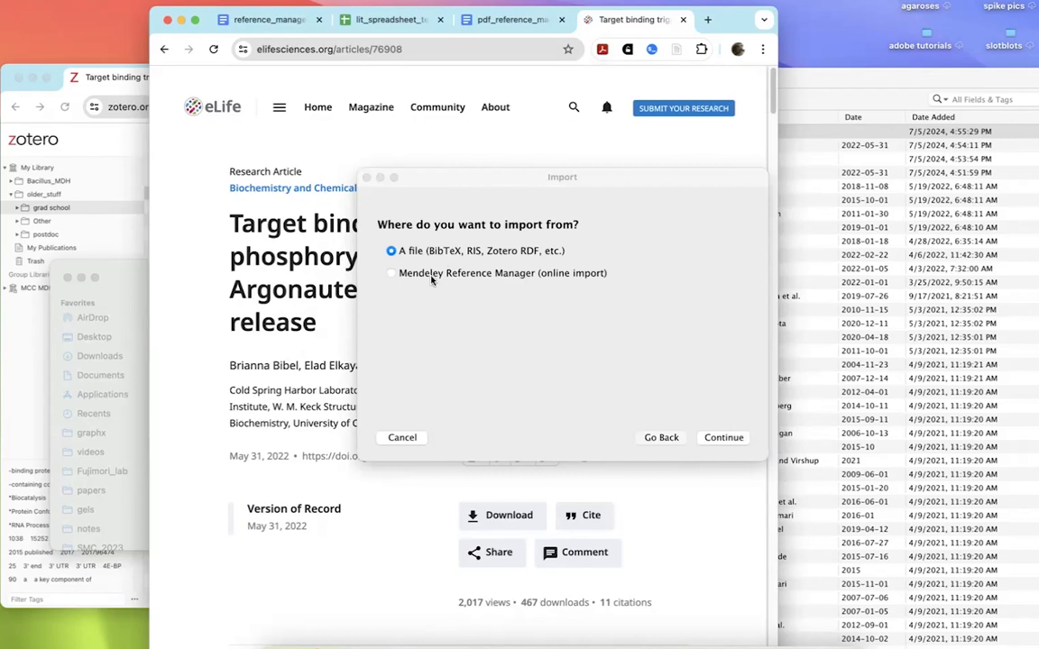
pyautogui.click(366, 178)
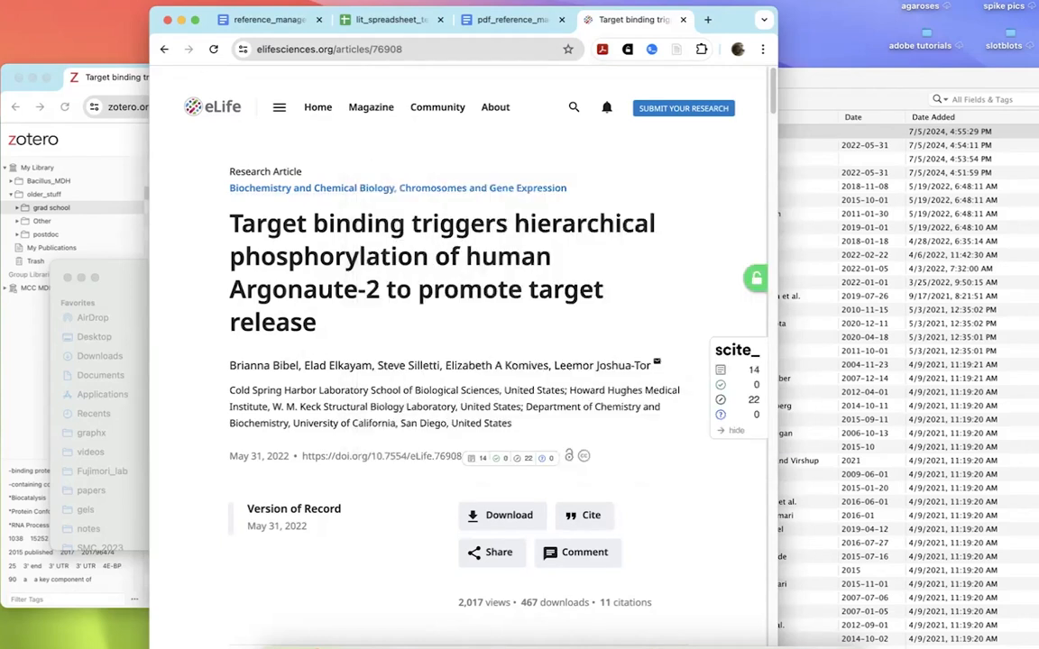
# Step: Show the Export Library option in Zotero desktop without exporting, and return to the browser with the eLife article
pyautogui.click(82, 2)
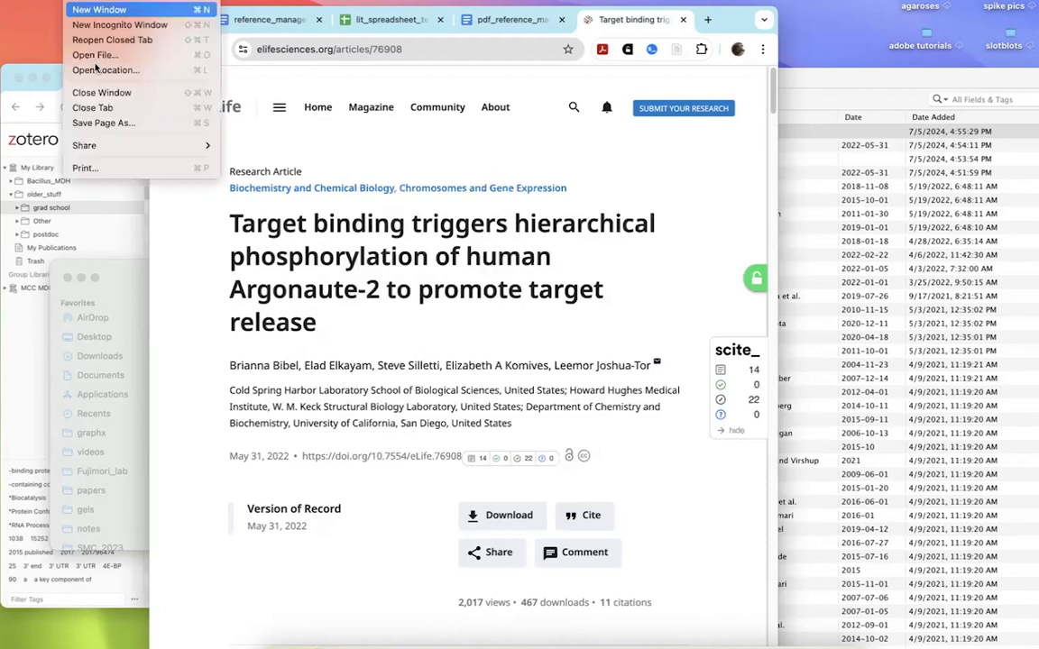
pyautogui.click(798, 72)
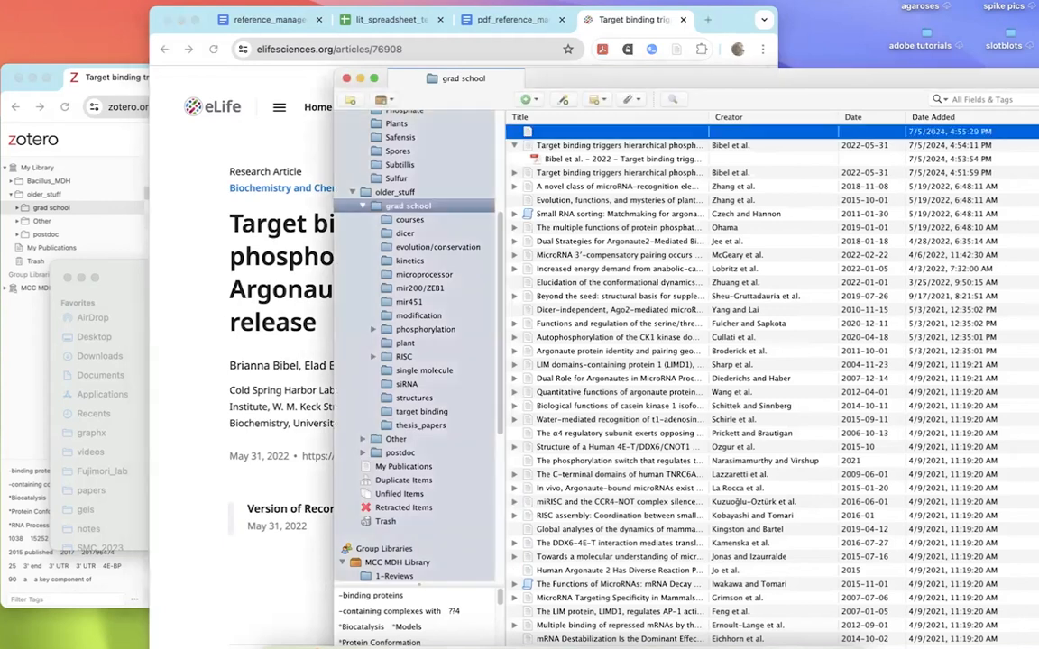
pyautogui.click(70, 0)
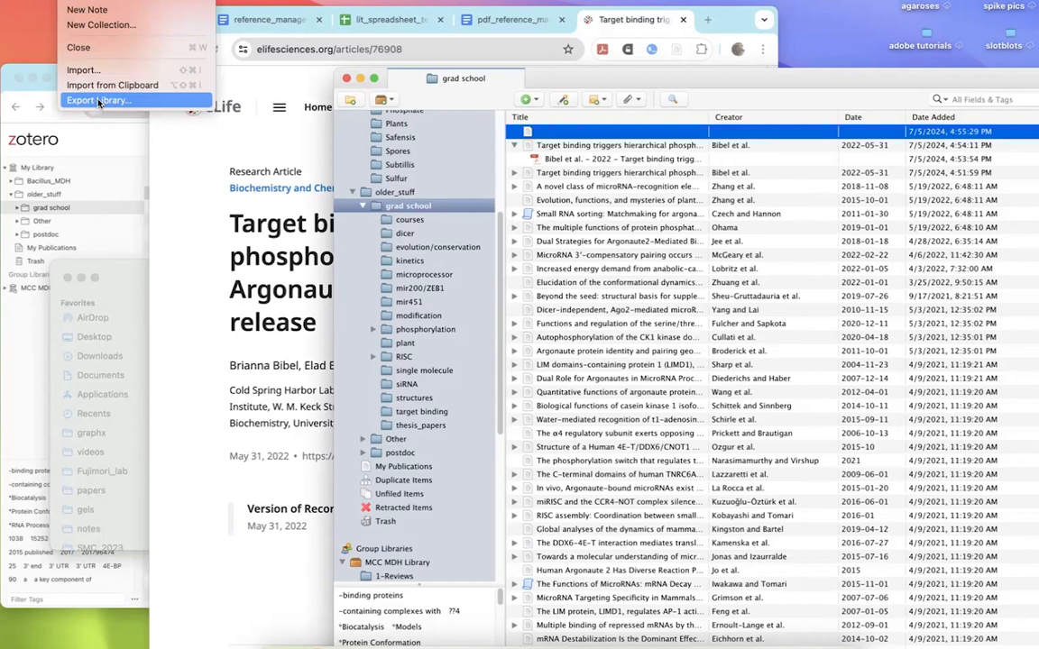
pyautogui.click(202, 118)
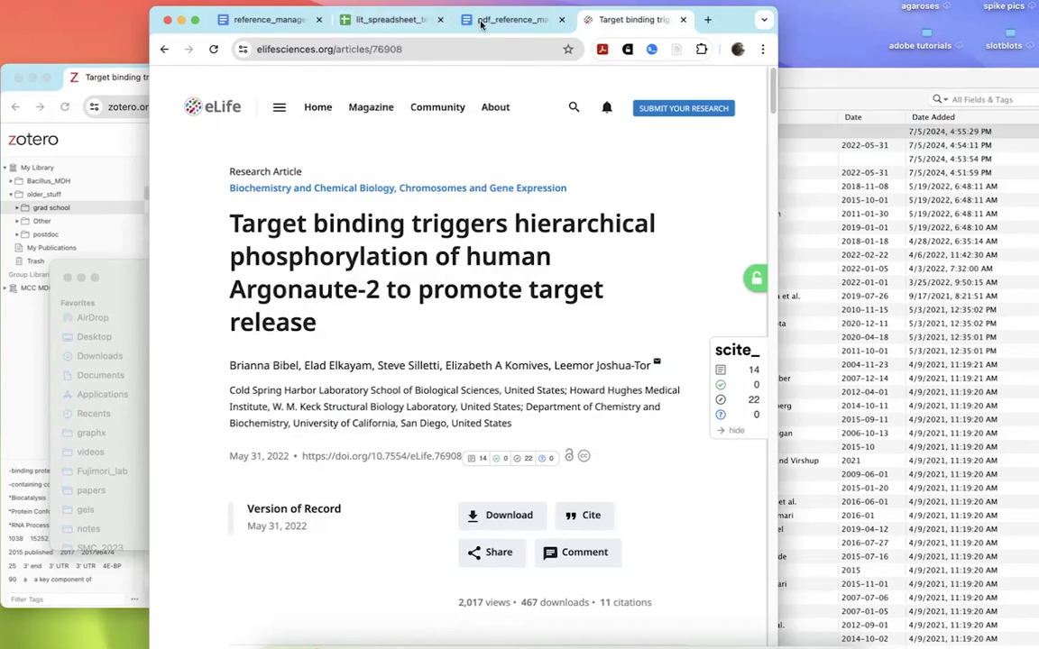
# Step: Return to the reference_managers guide and review its ways to add papers: browser extension, PDF, identifier, citation import and manual entry
pyautogui.click(261, 22)
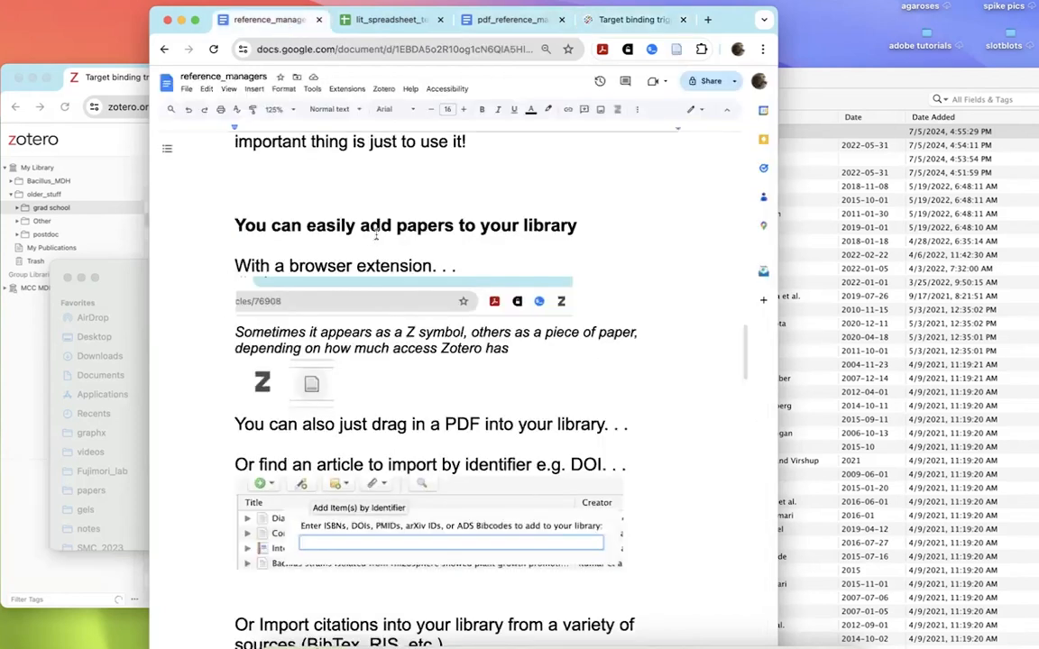
pyautogui.scroll(-2, 376, 235)
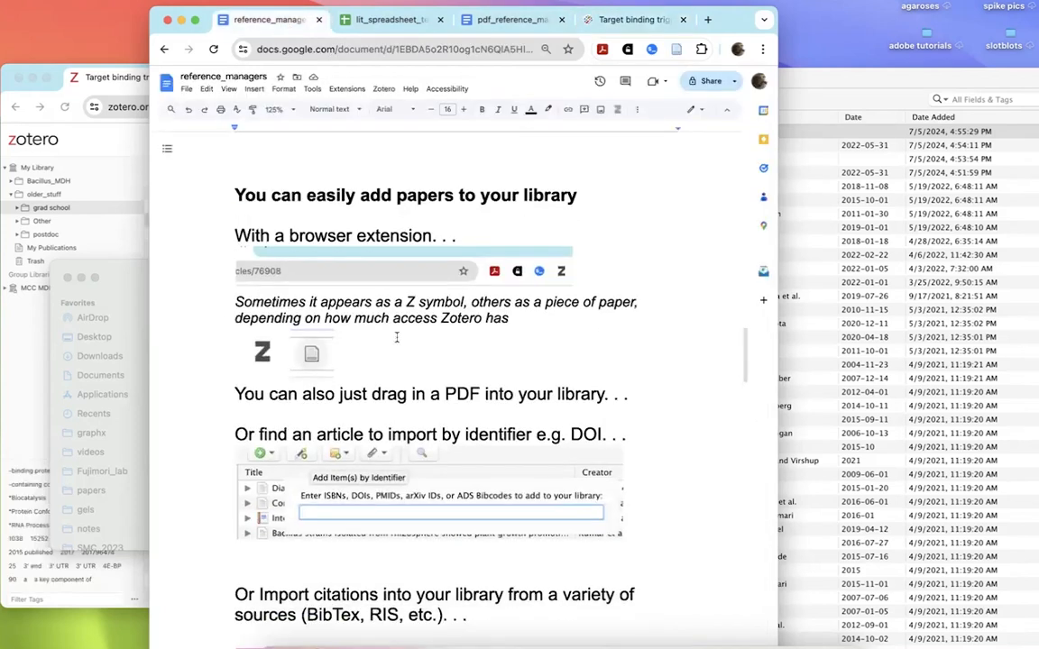
pyautogui.scroll(-10, 396, 338)
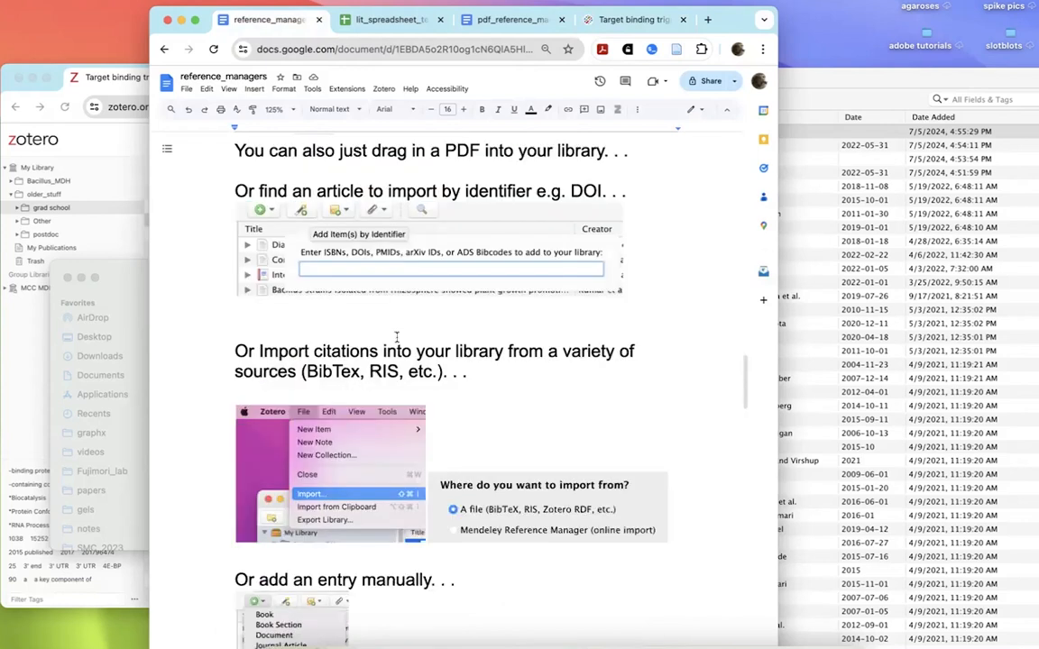
pyautogui.scroll(-1, 395, 337)
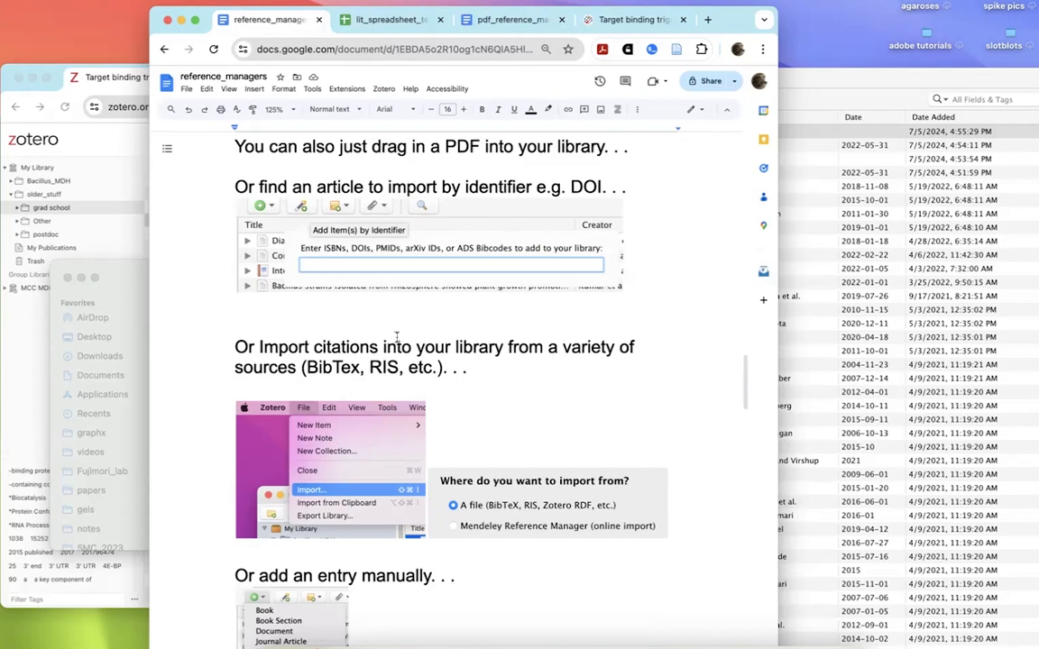
pyautogui.scroll(-2, 396, 337)
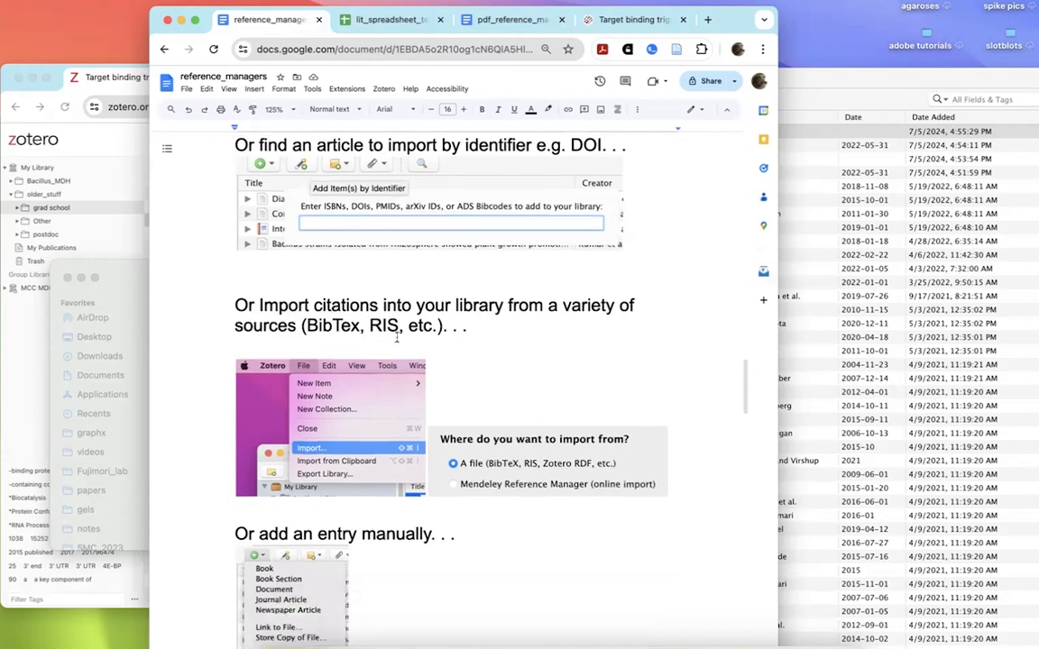
pyautogui.scroll(-1, 395, 337)
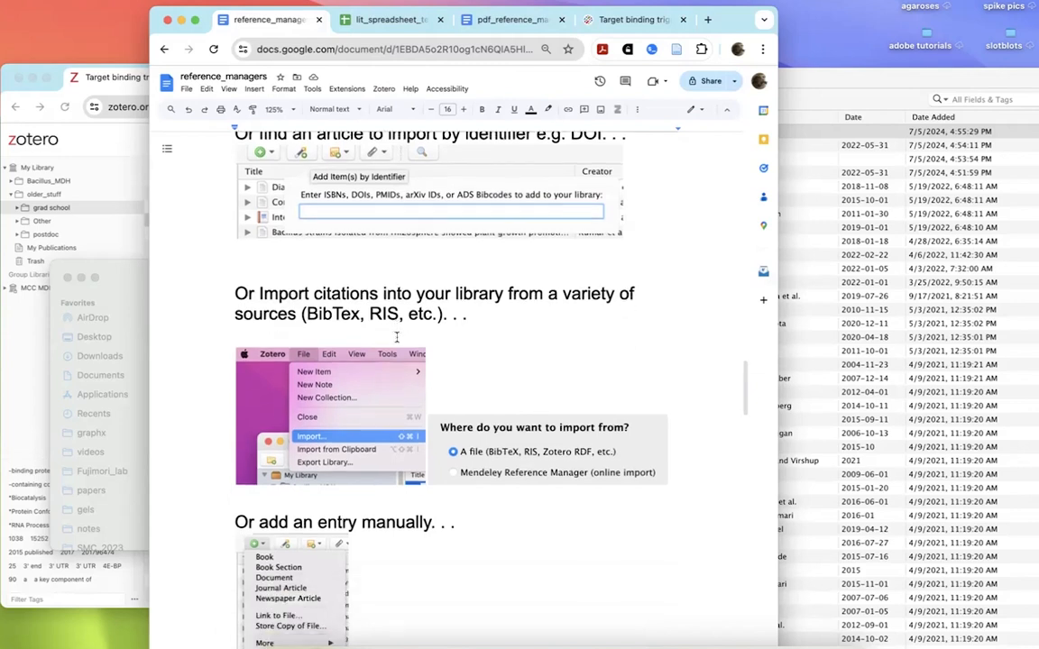
pyautogui.scroll(1, 396, 337)
pyautogui.scroll(1, 395, 337)
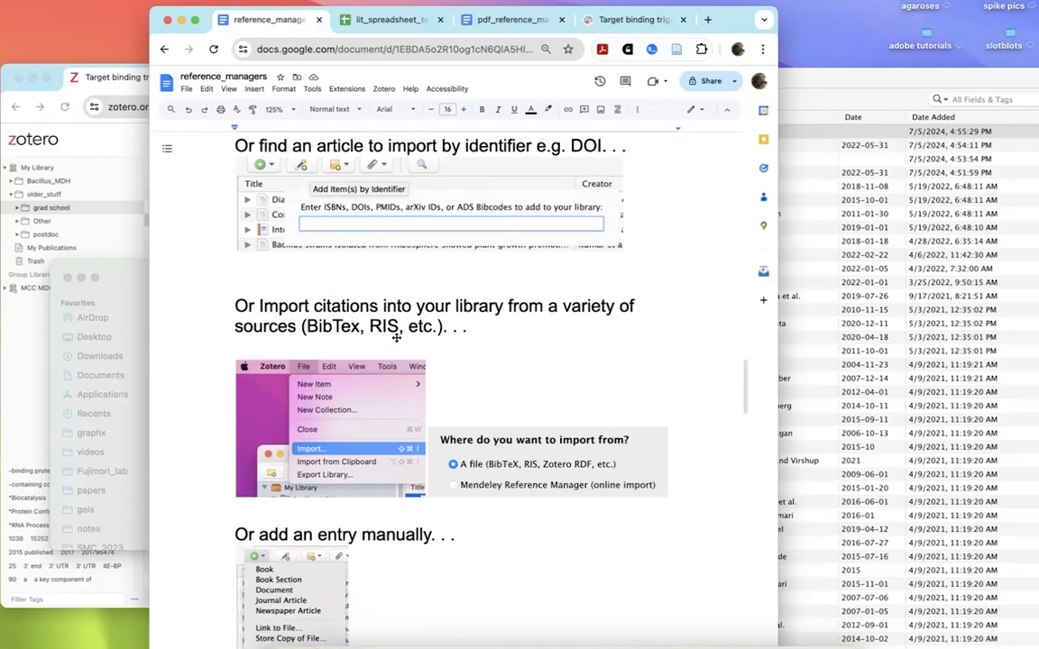
pyautogui.scroll(-5, 395, 338)
pyautogui.scroll(-4, 395, 338)
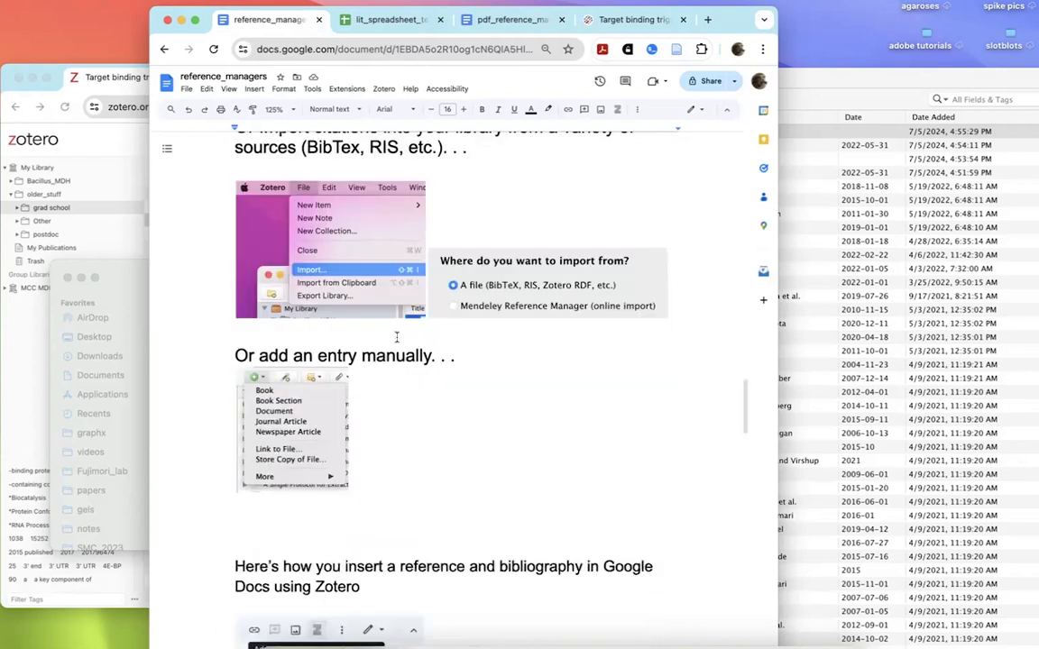
pyautogui.scroll(-2, 395, 337)
pyautogui.scroll(-3, 396, 338)
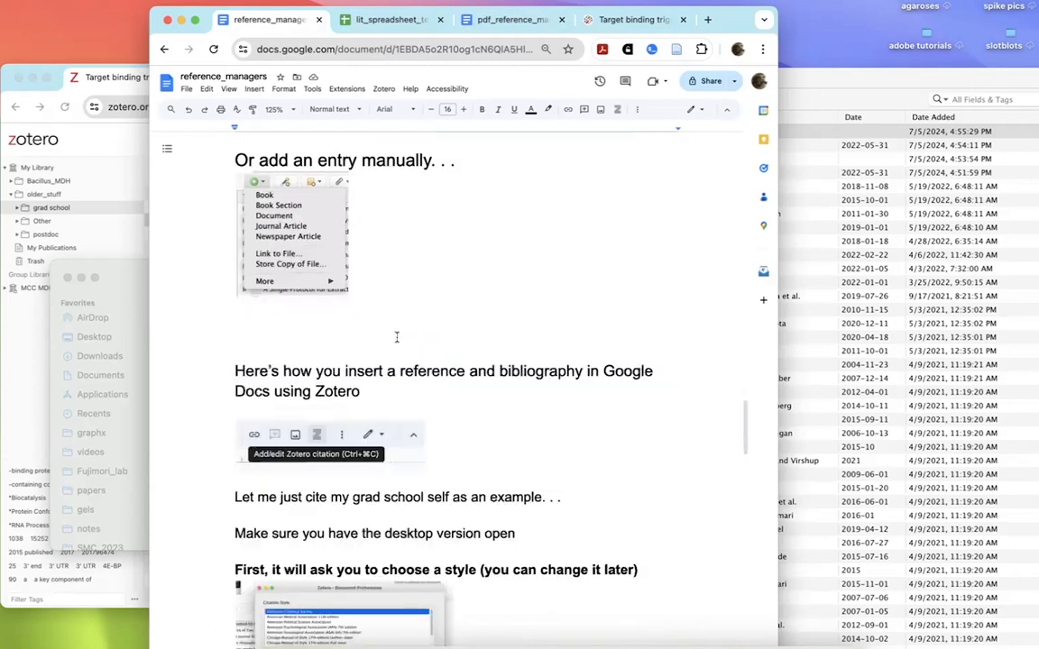
# Step: Read the guide's section on inserting a reference in Google Docs with Zotero, including the citation style choice and the citation search
pyautogui.scroll(-1, 396, 337)
pyautogui.scroll(-1, 396, 337)
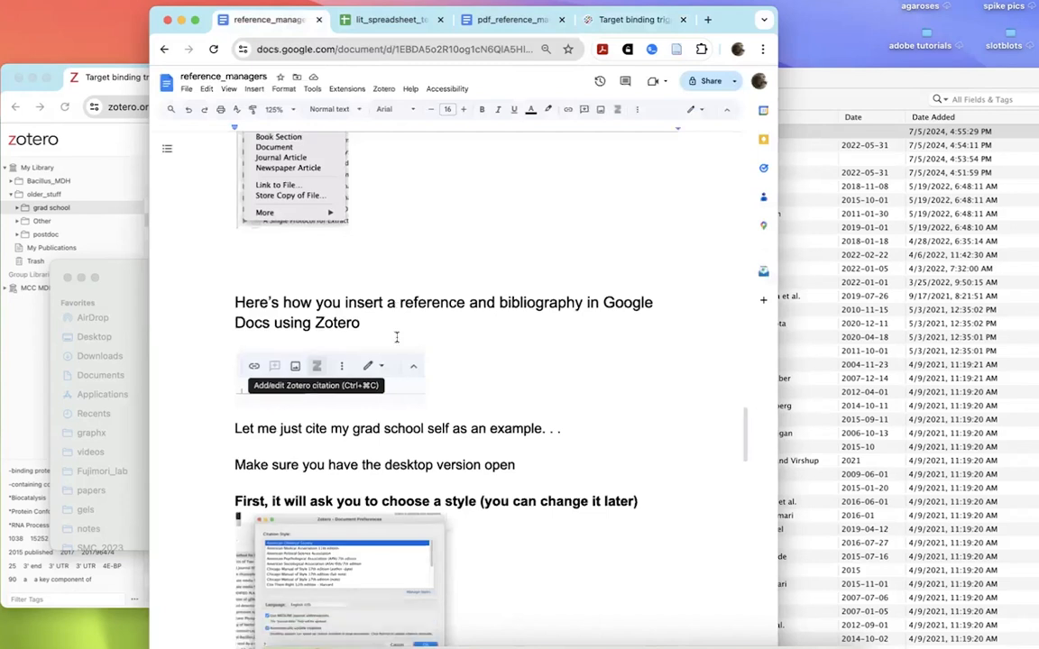
pyautogui.scroll(-1, 396, 337)
pyautogui.scroll(-1, 410, 239)
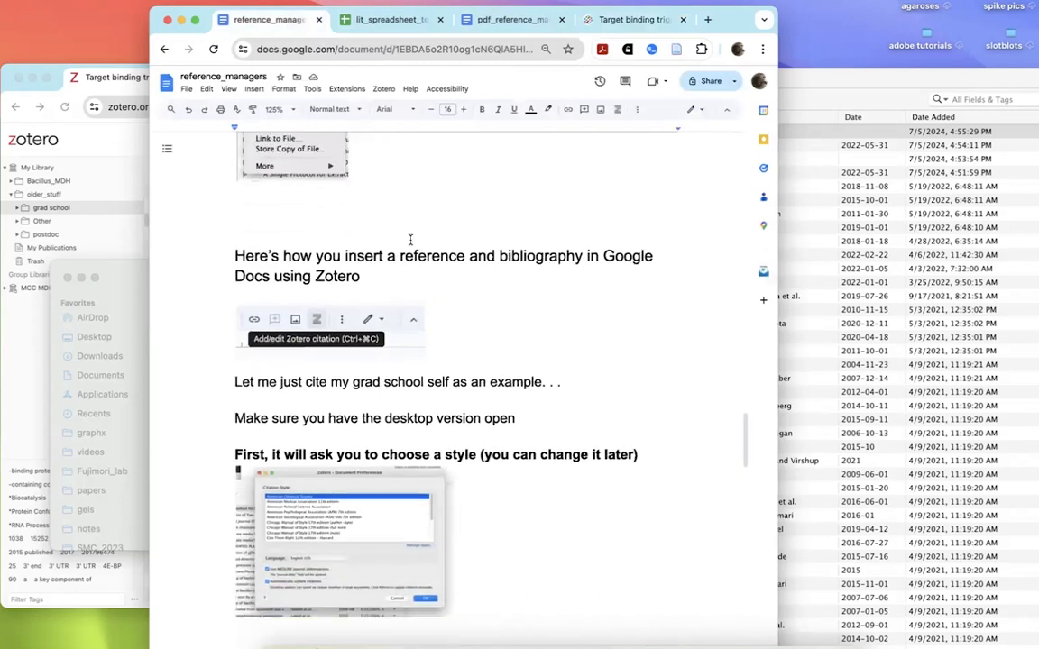
pyautogui.scroll(-1, 410, 240)
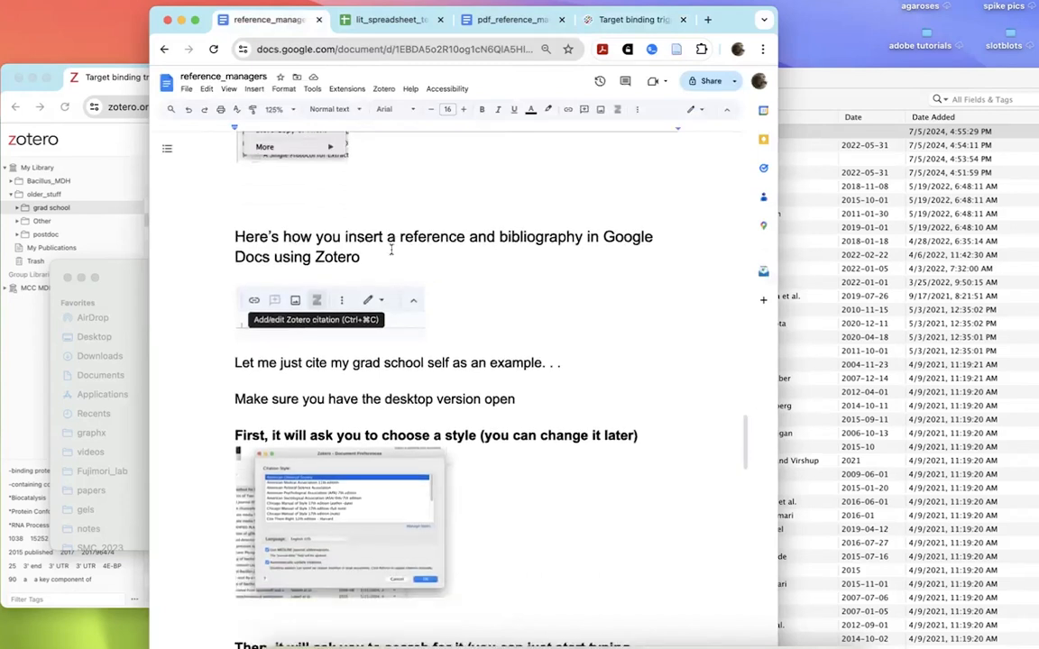
pyautogui.scroll(-2, 390, 250)
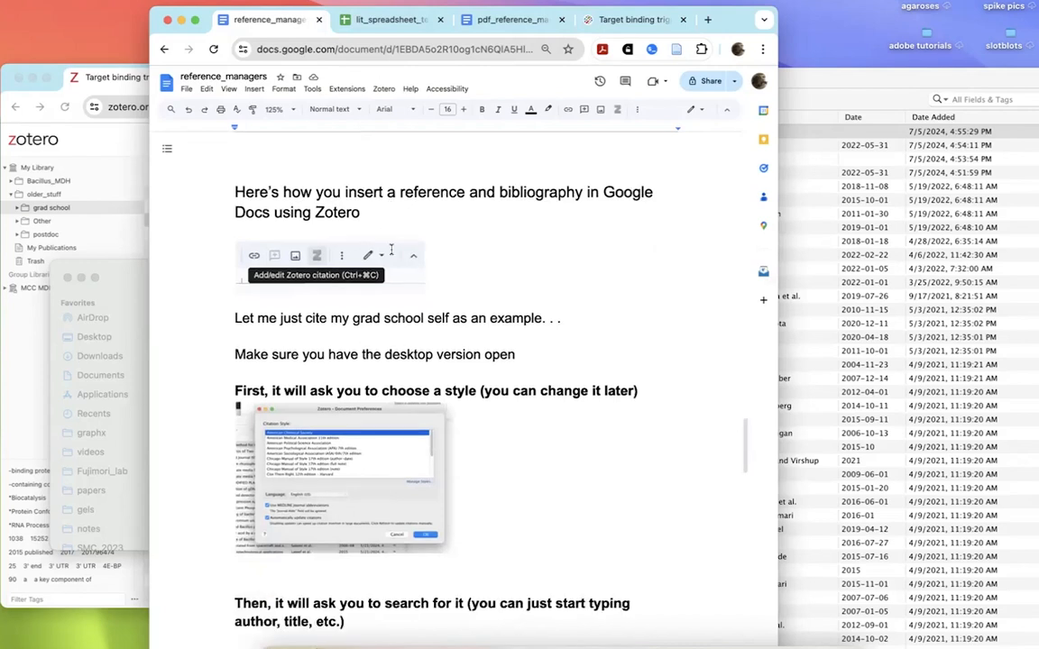
pyautogui.scroll(-2, 387, 254)
pyautogui.scroll(-2, 384, 266)
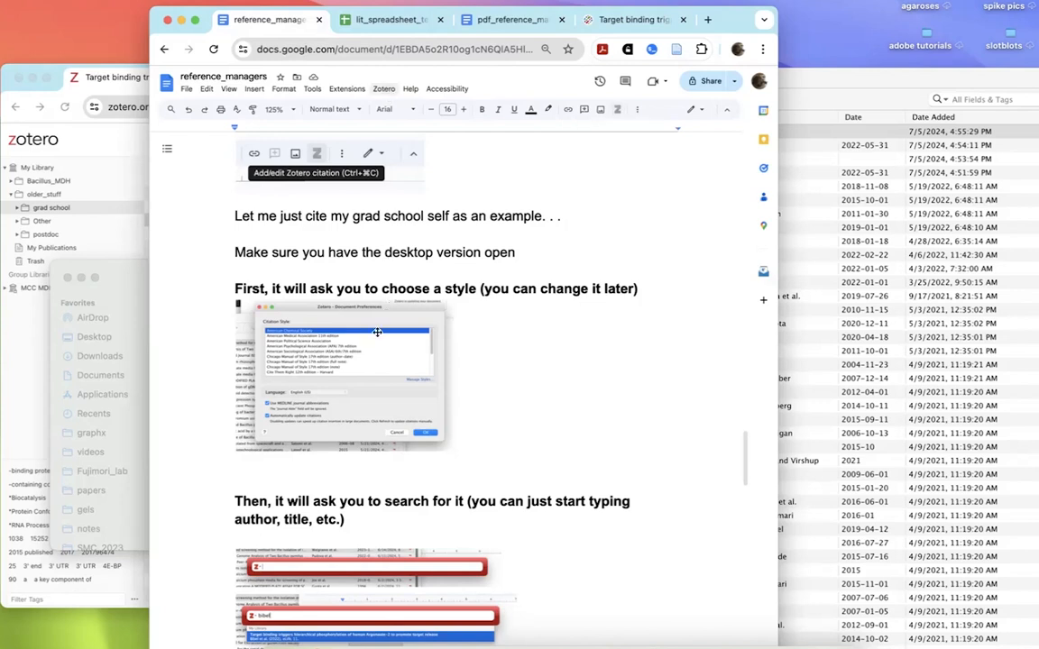
pyautogui.scroll(-1, 377, 329)
pyautogui.scroll(-2, 377, 329)
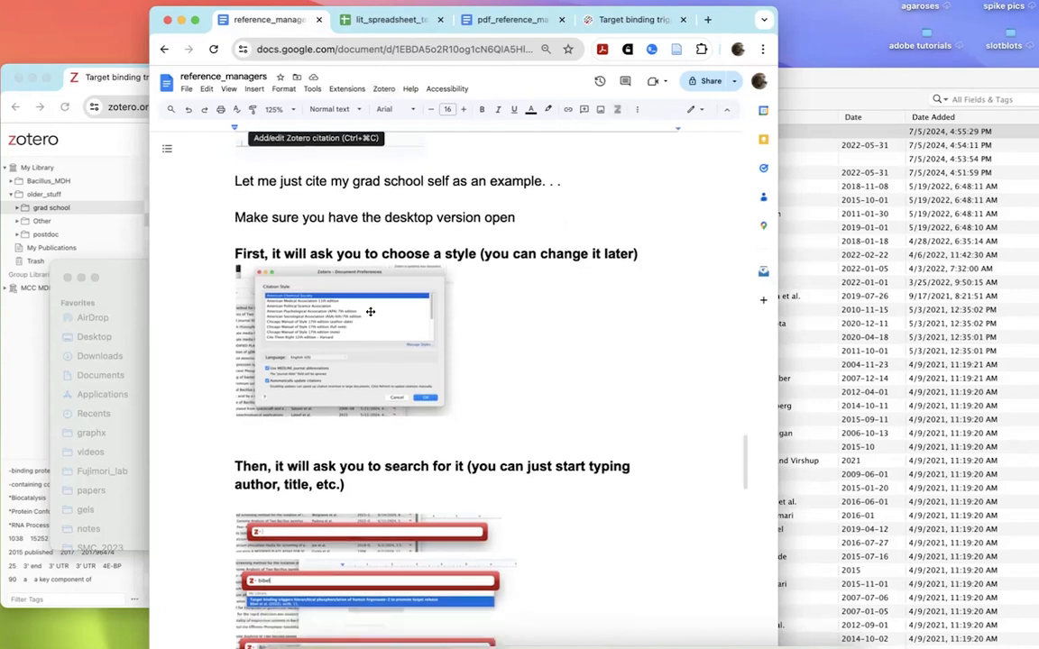
pyautogui.scroll(-2, 370, 311)
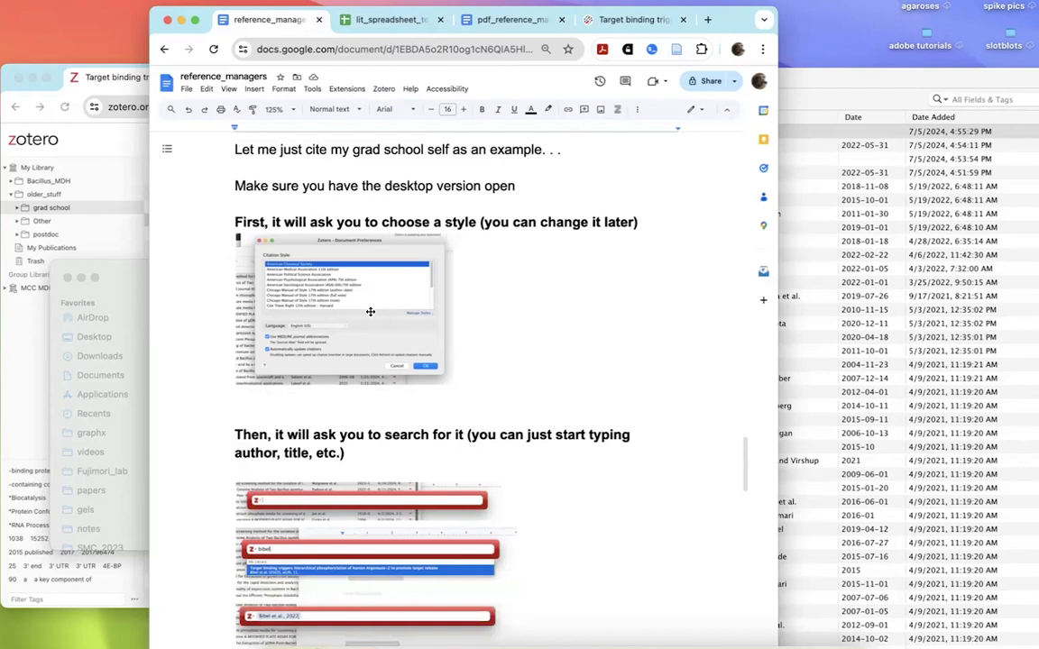
# Step: Insert a Zotero citation below the citation style screenshot for the Argonaute-2 phosphorylation paper, found by its first author's surname
pyautogui.click(366, 405)
pyautogui.click(383, 89)
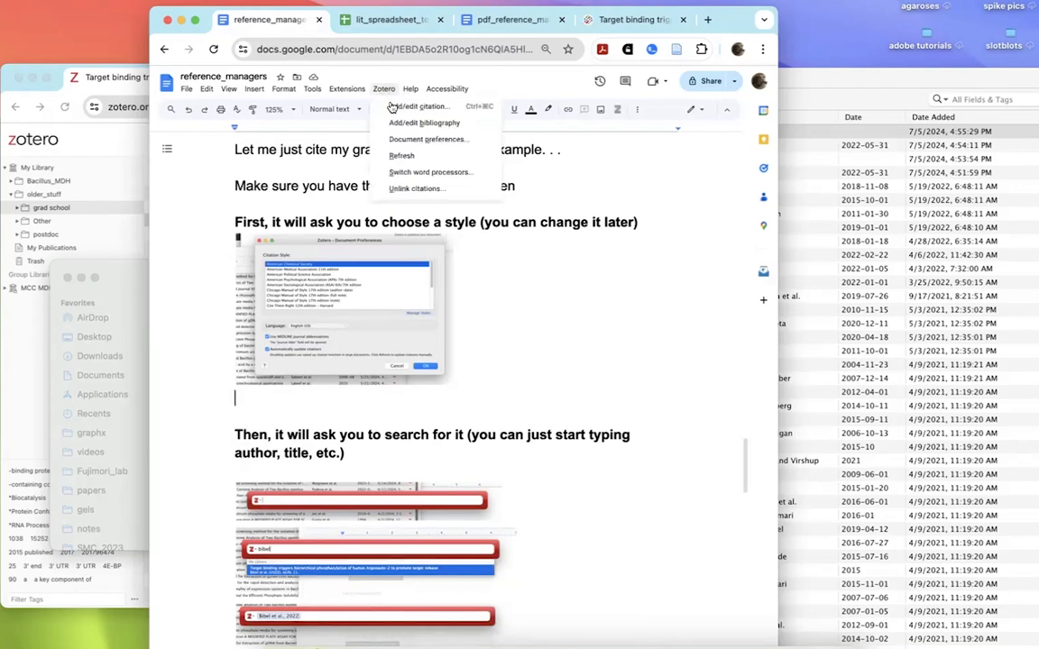
pyautogui.click(482, 113)
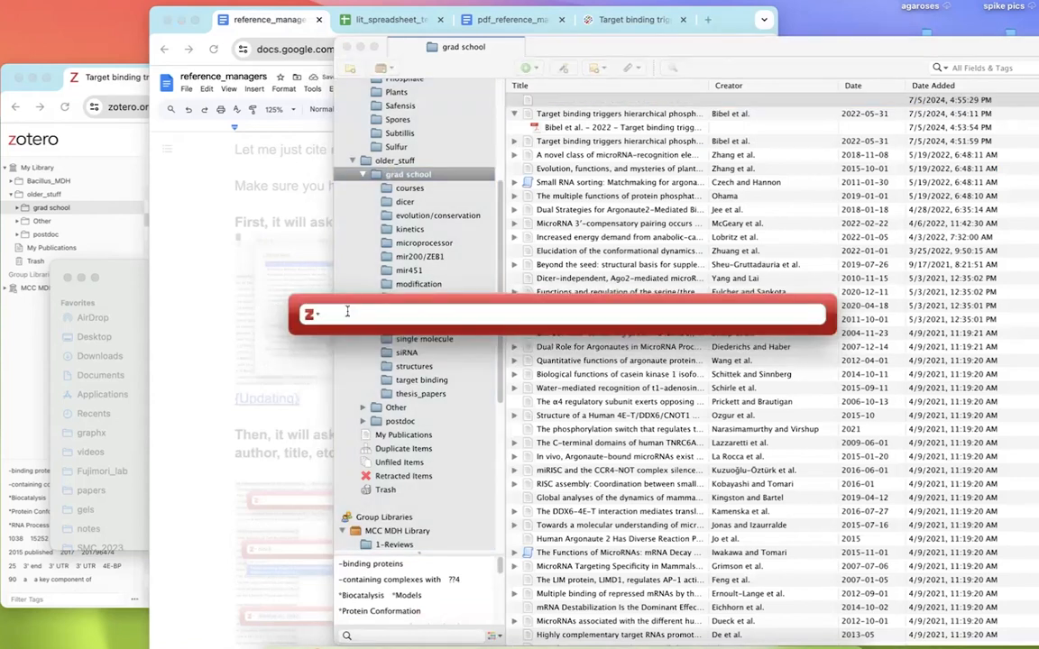
pyautogui.write('bibel')
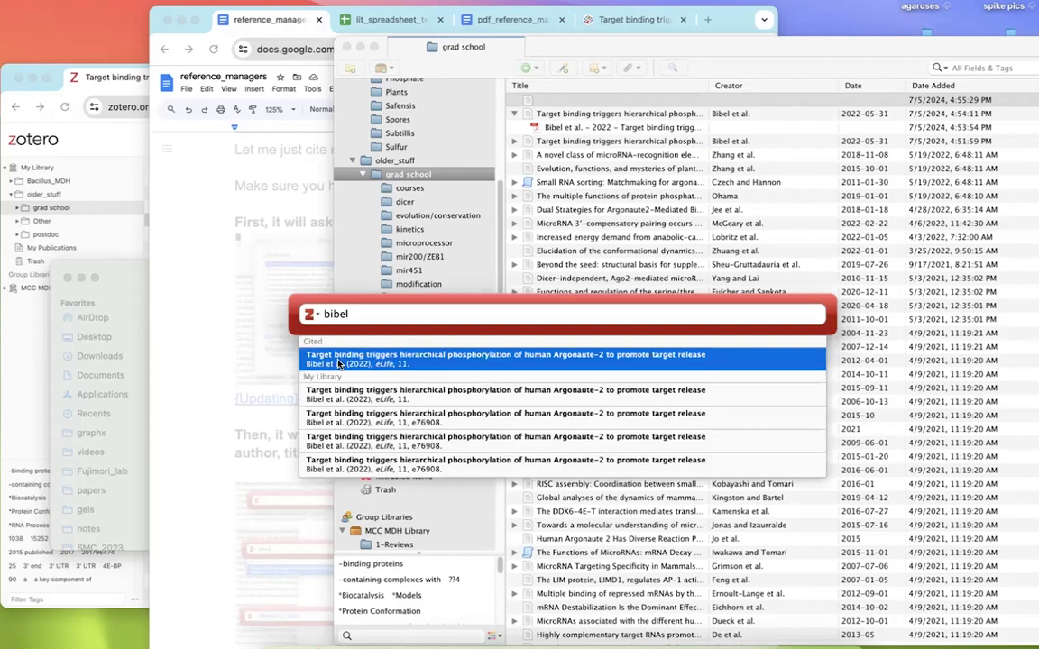
pyautogui.press('Return')
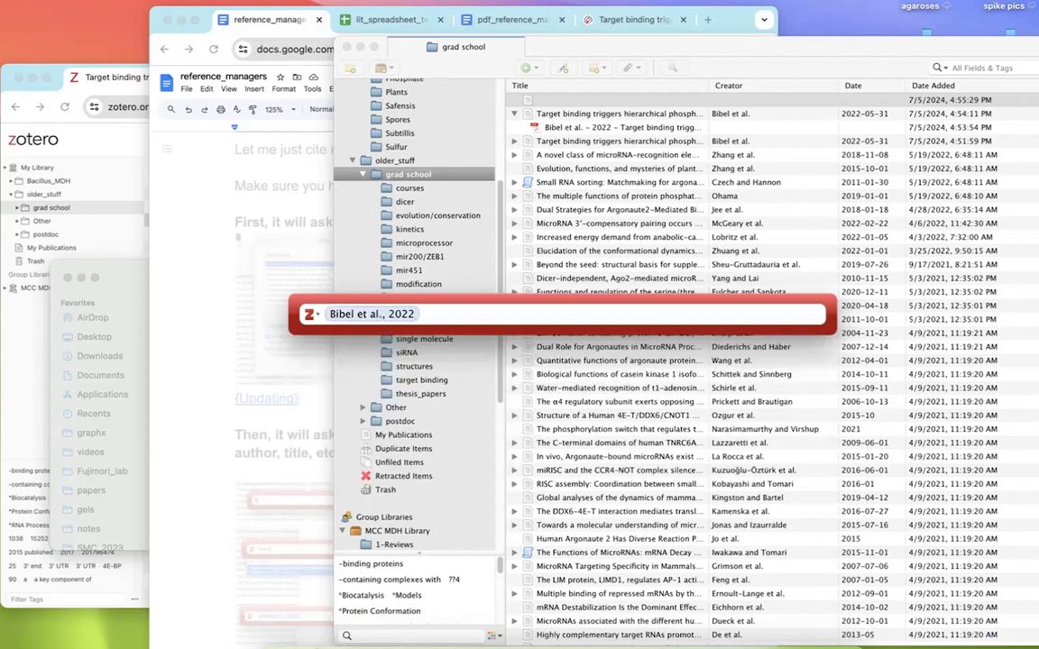
pyautogui.press('Return')
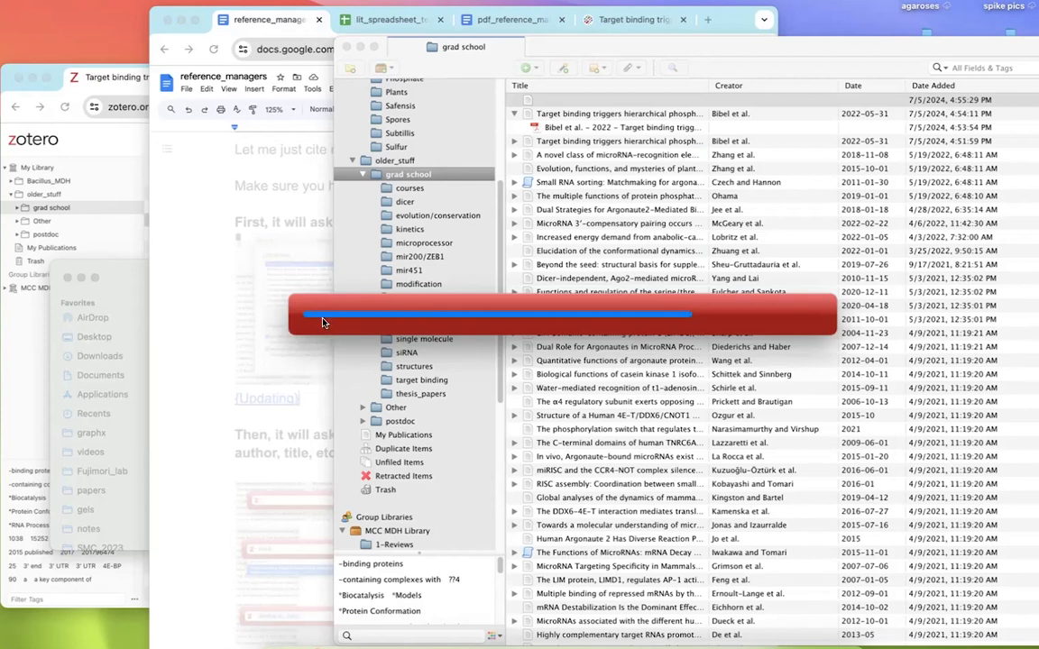
pyautogui.click(301, 370)
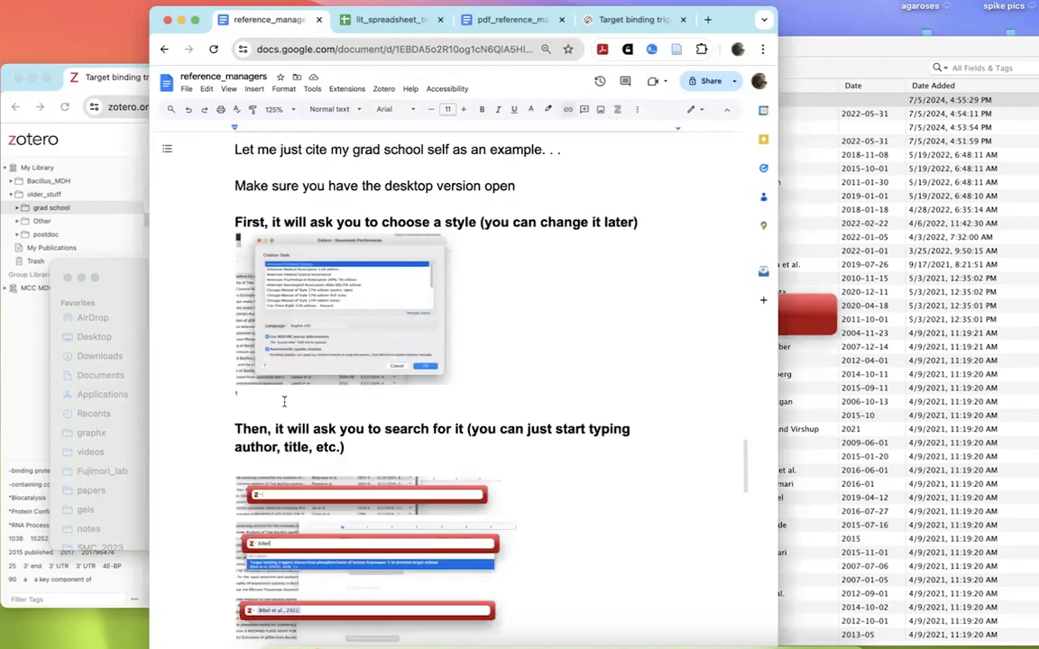
# Step: Below "This is the end result", insert a Zotero citation for the casein kinase I ε autoinhibition paper, found by searching "casein"
pyautogui.scroll(-1, 261, 396)
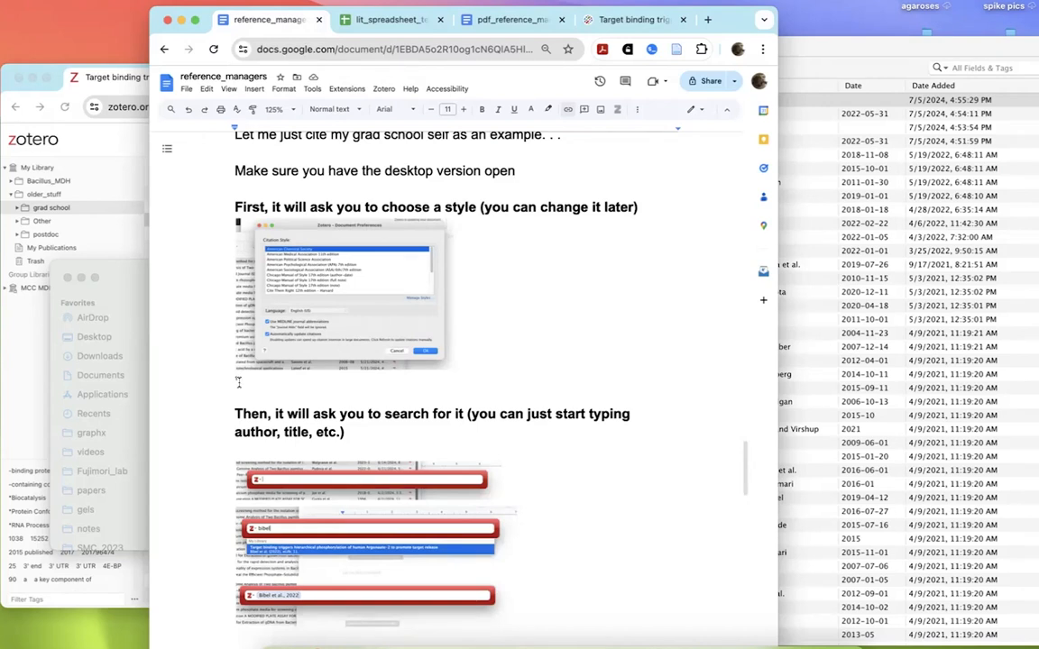
pyautogui.scroll(-2, 239, 382)
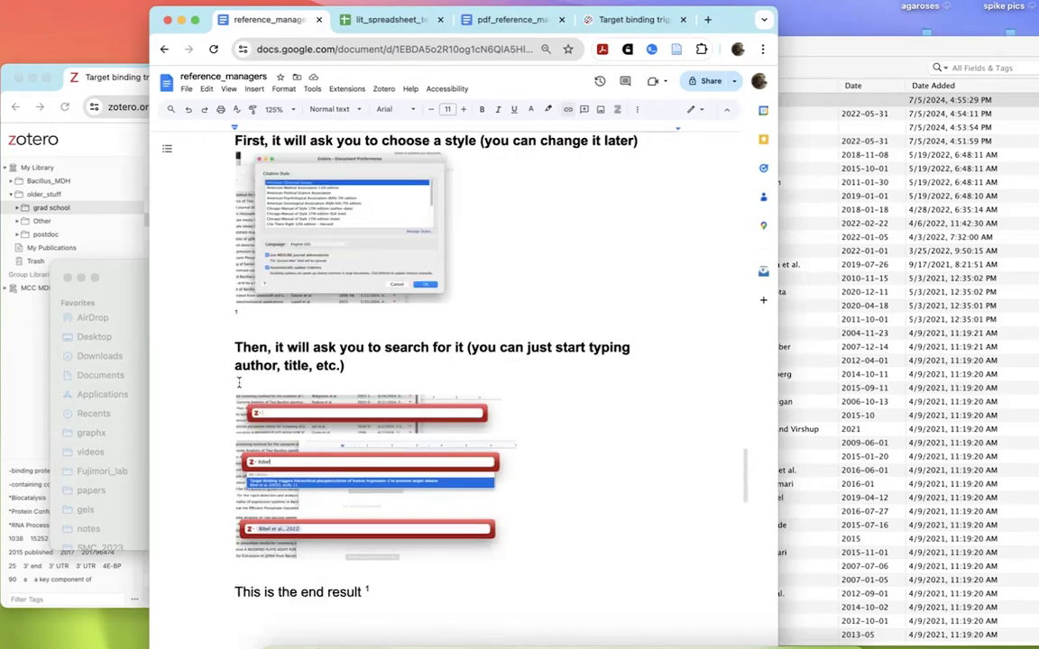
pyautogui.scroll(-1, 239, 381)
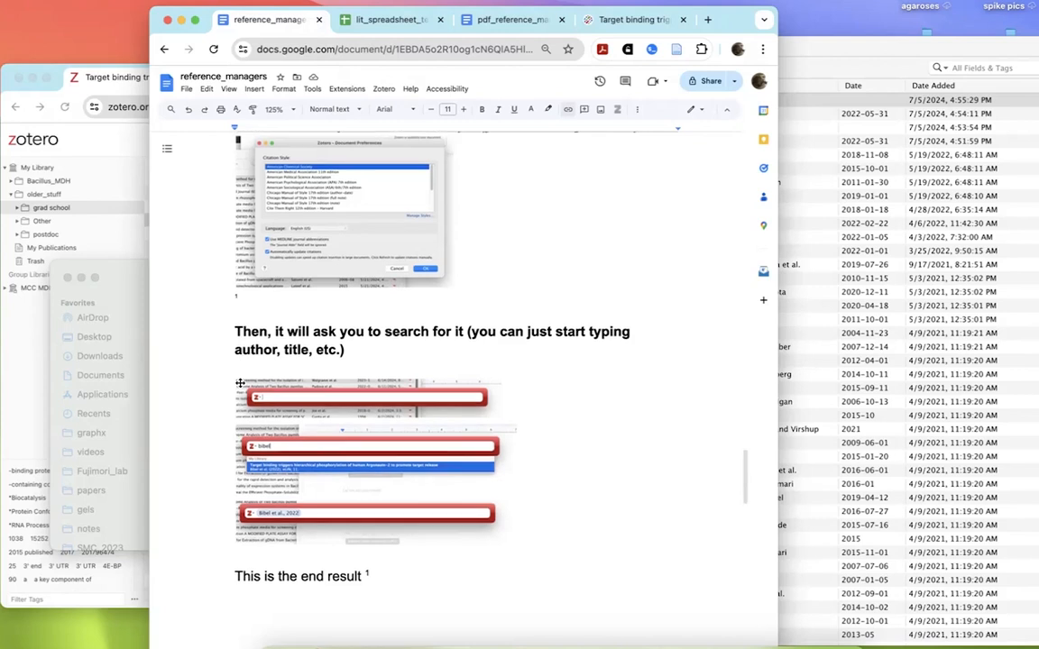
pyautogui.scroll(-8, 239, 382)
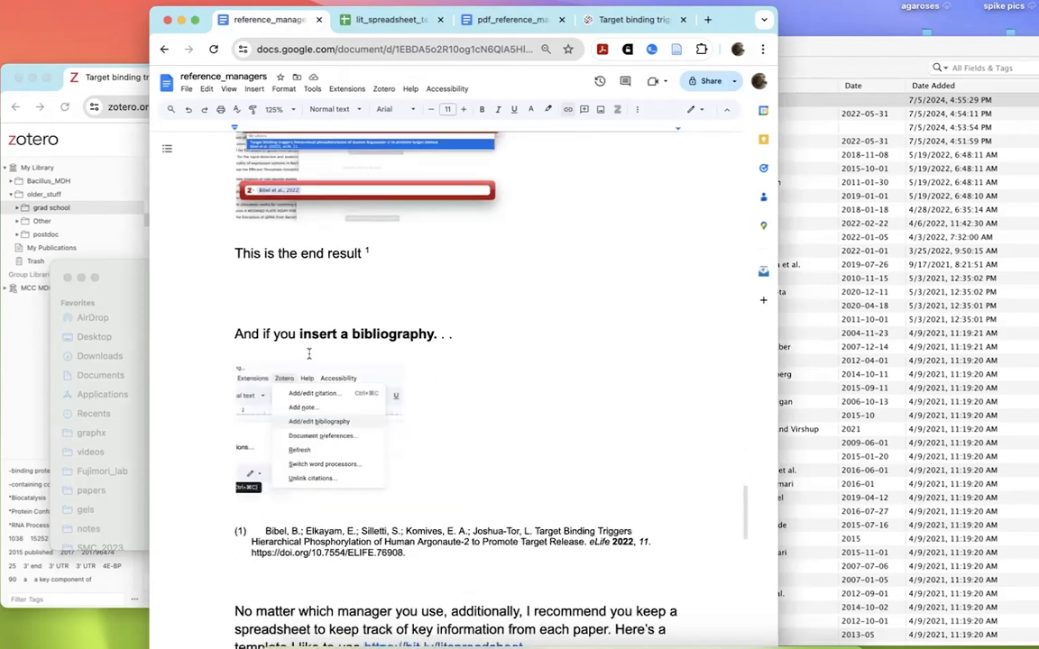
pyautogui.scroll(-1, 301, 291)
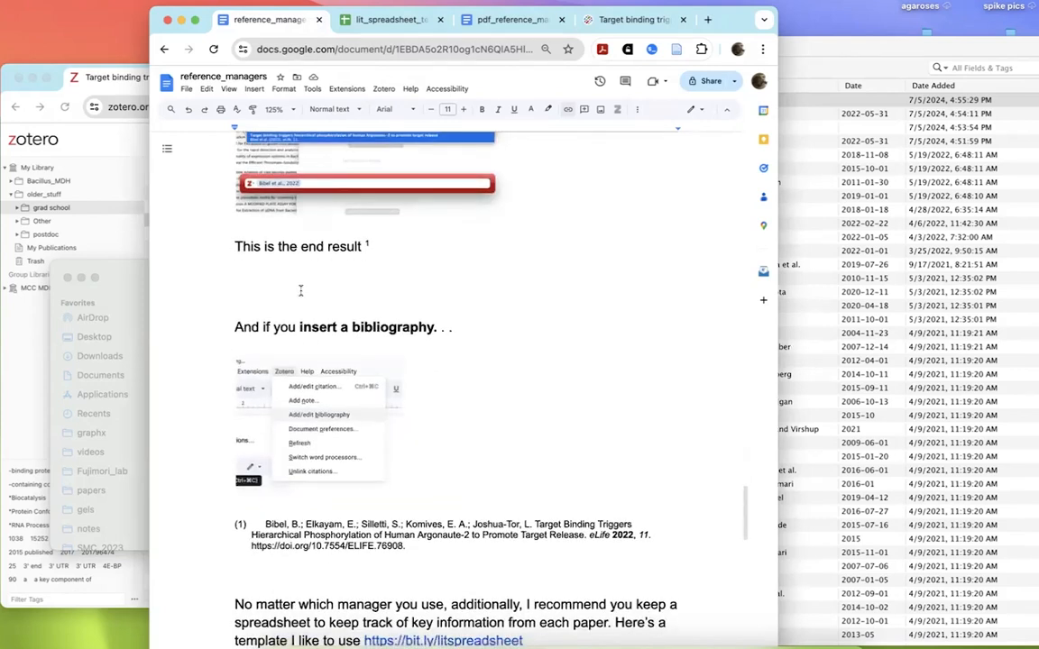
pyautogui.scroll(1, 301, 290)
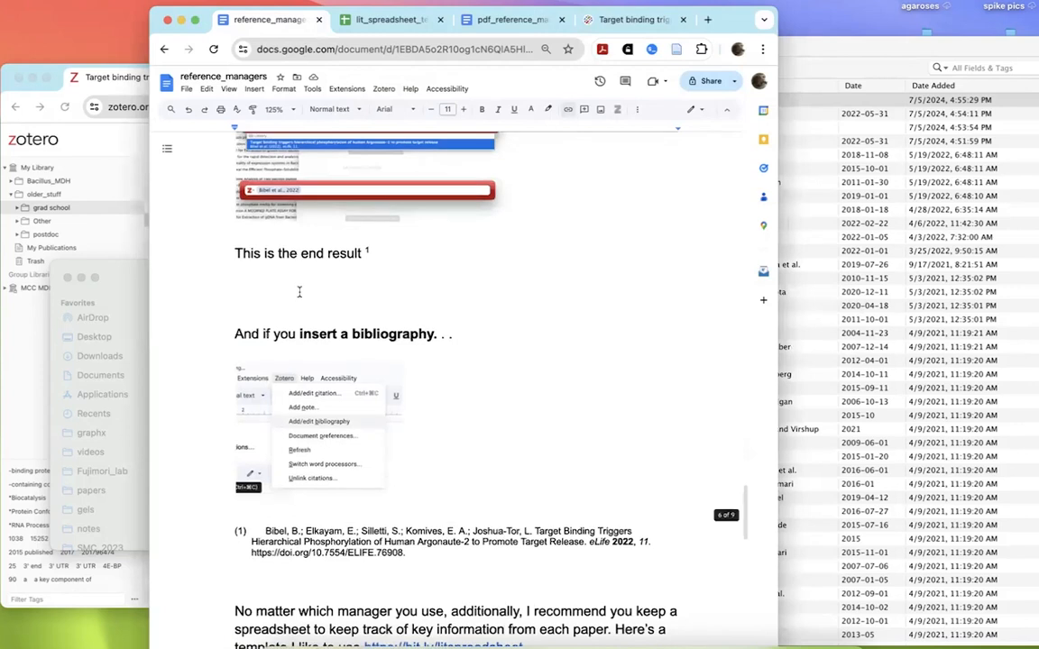
pyautogui.click(412, 136)
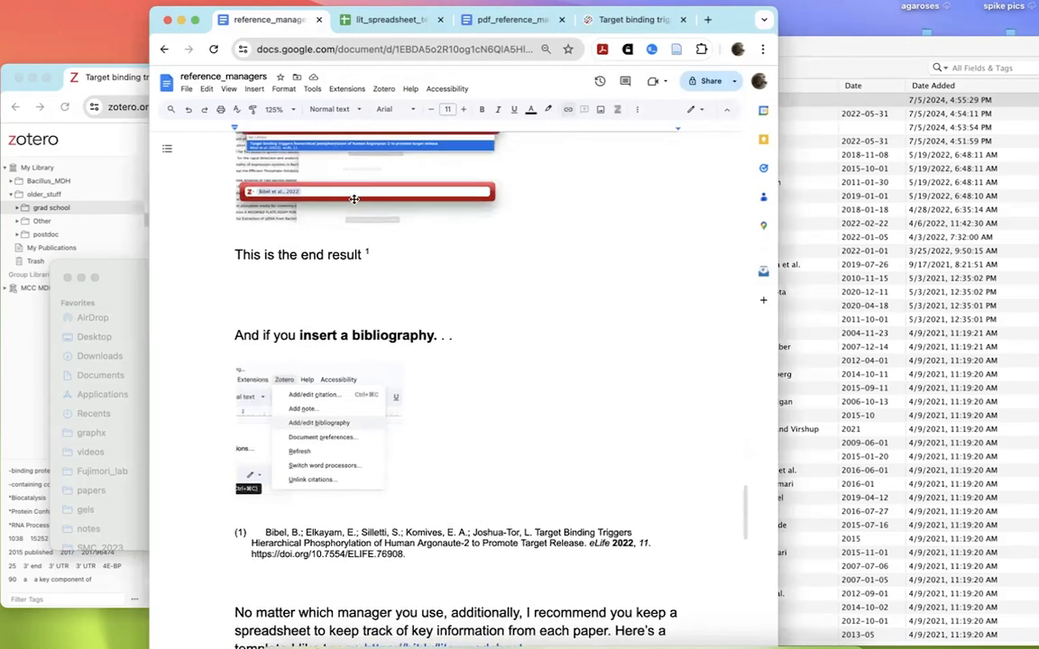
pyautogui.scroll(2, 355, 198)
pyautogui.scroll(1, 354, 199)
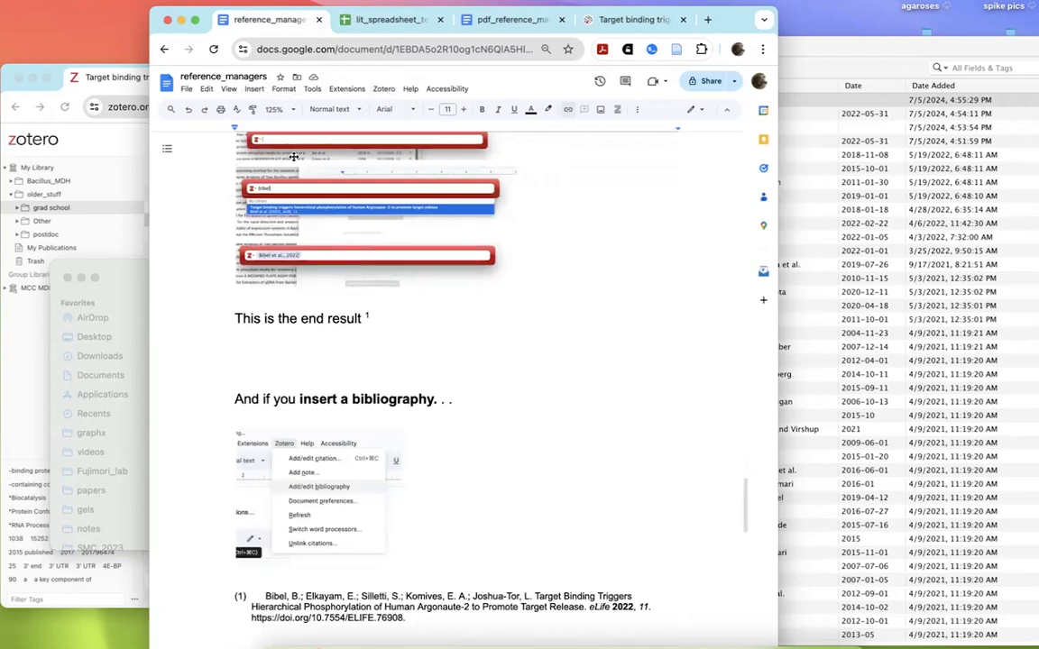
pyautogui.press('ctrl+super+c')
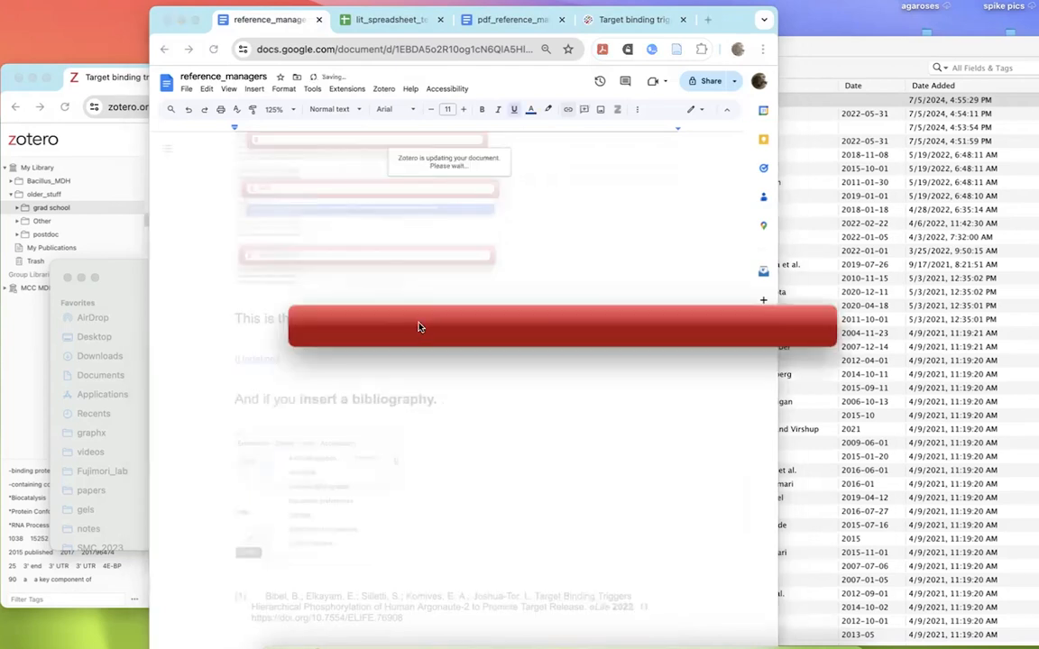
pyautogui.write('casein')
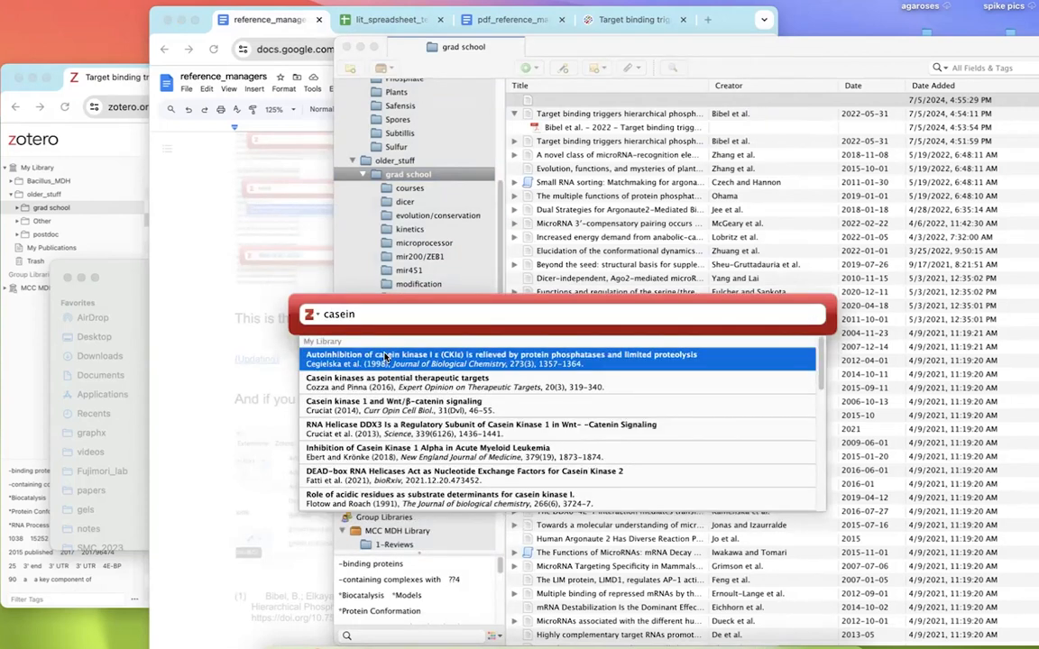
pyautogui.click(384, 357)
pyautogui.press('Return')
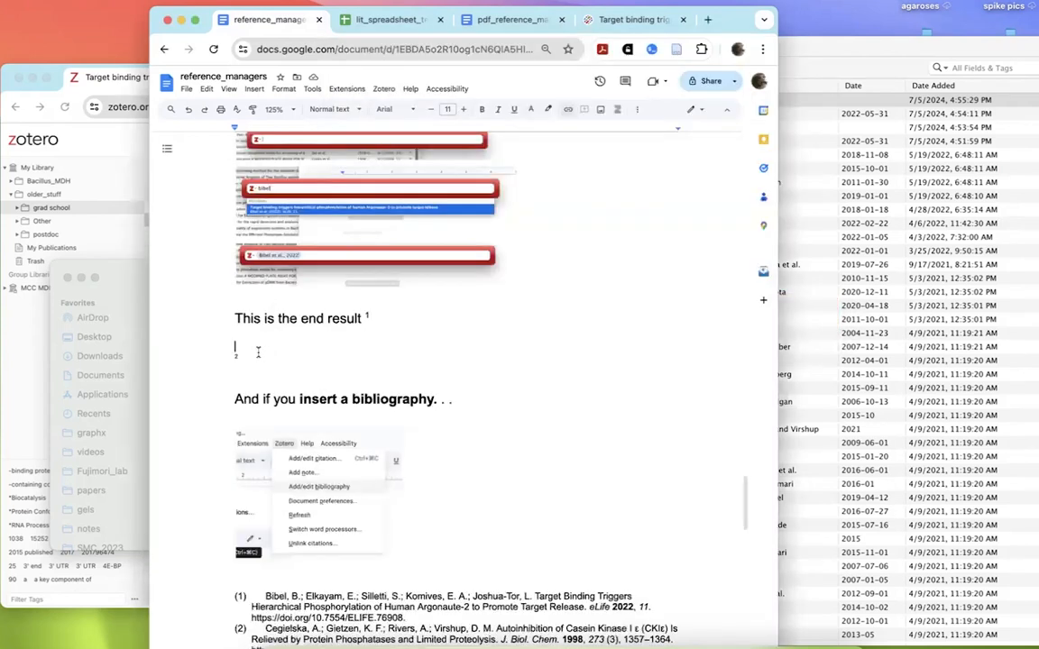
# Step: Delete the superscript citation after "This is the end result"
pyautogui.scroll(1, 258, 351)
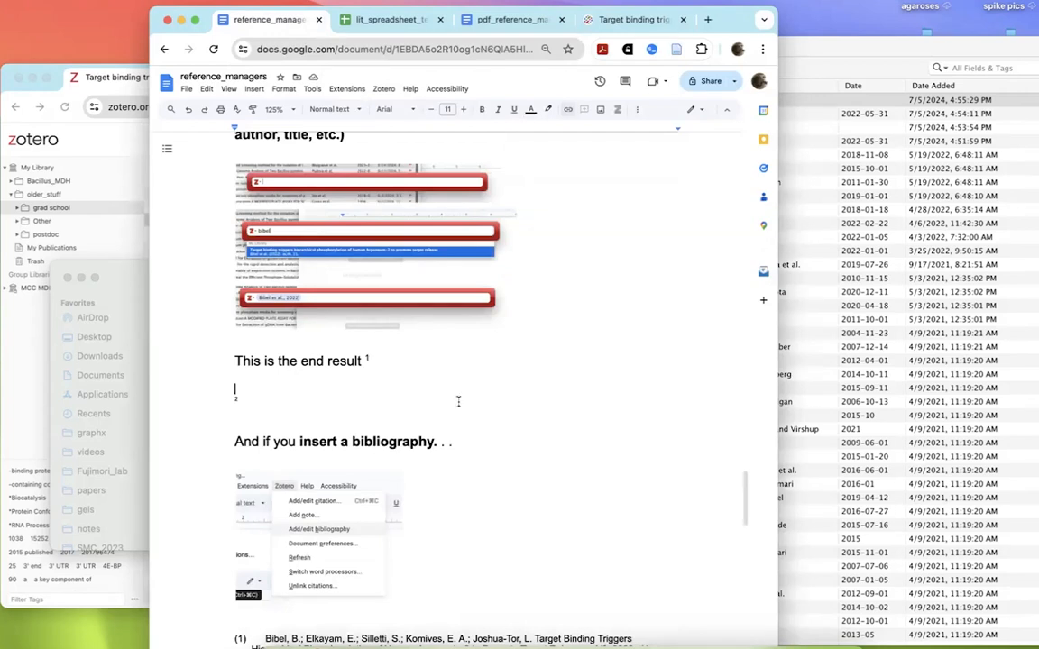
pyautogui.click(381, 355)
pyautogui.press('BackSpace')
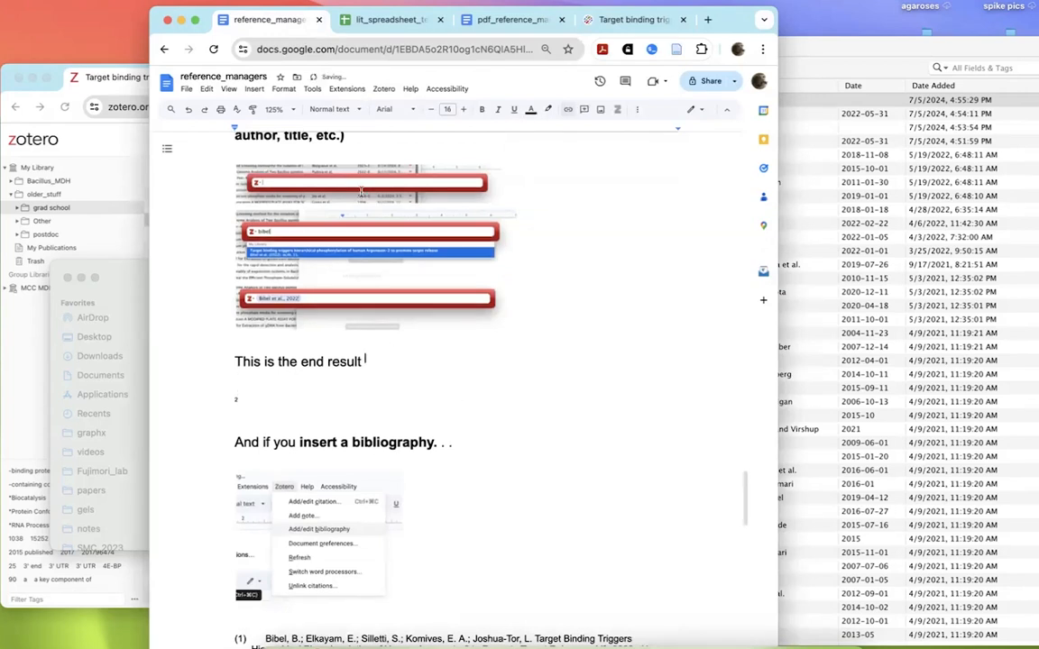
# Step: Delete the Zotero citation below the citation style screenshot
pyautogui.scroll(1, 354, 187)
pyautogui.moveTo(254, 148); pyautogui.dragTo(239, 150)
pyautogui.press('BackSpace')
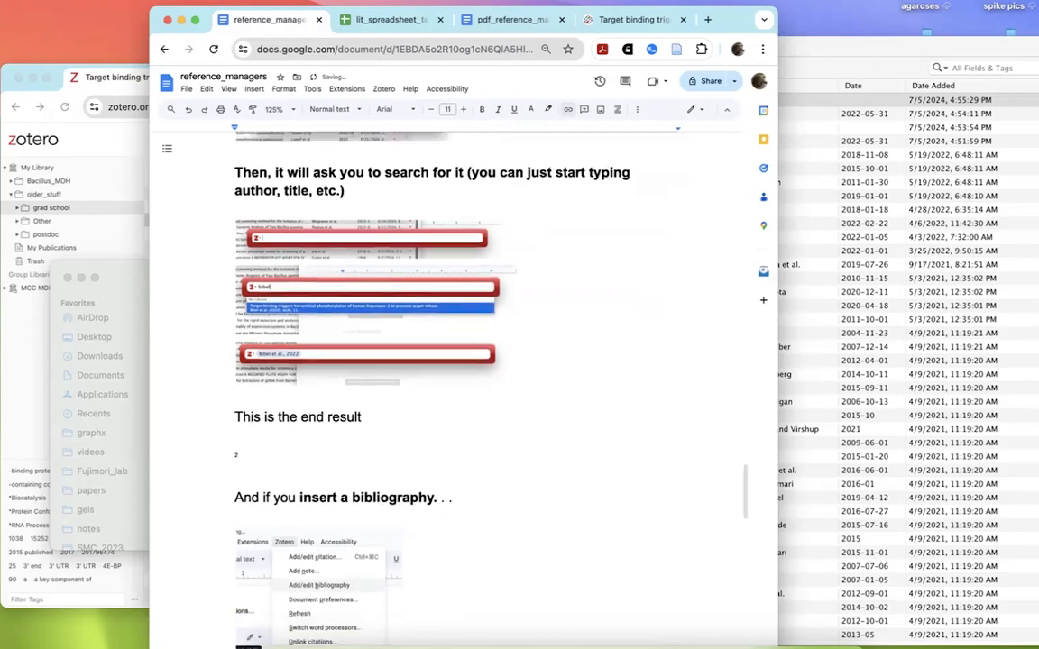
# Step: On a new line below the citation under "This is the end result", insert a Zotero citation for the Argonaute-2 phosphorylation paper, found by its first author's surname
pyautogui.press('Return')
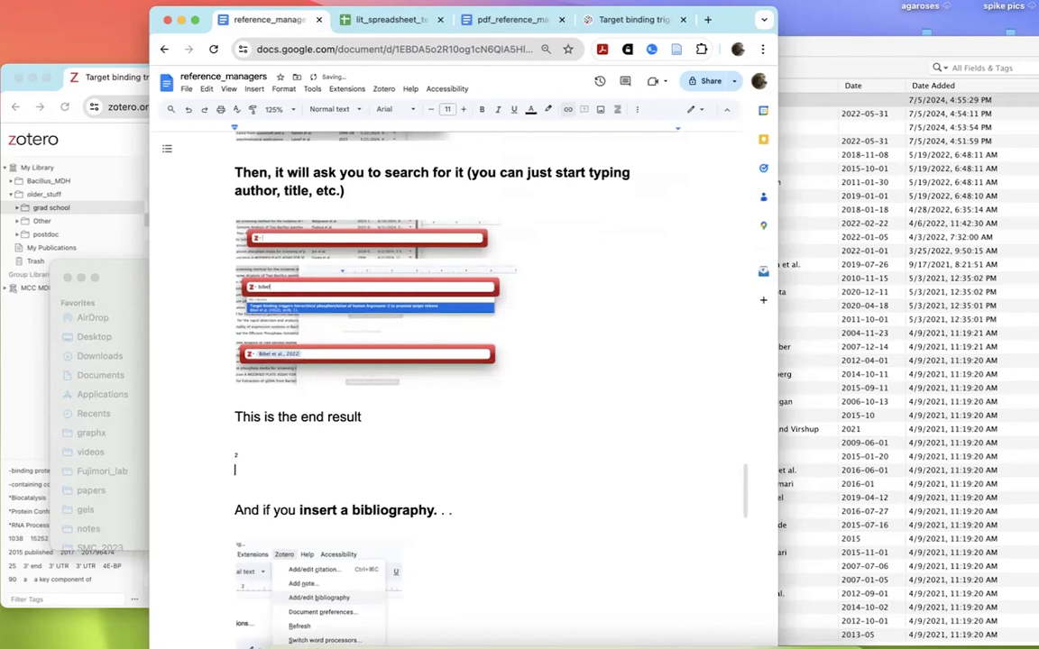
pyautogui.rightClick(298, 470)
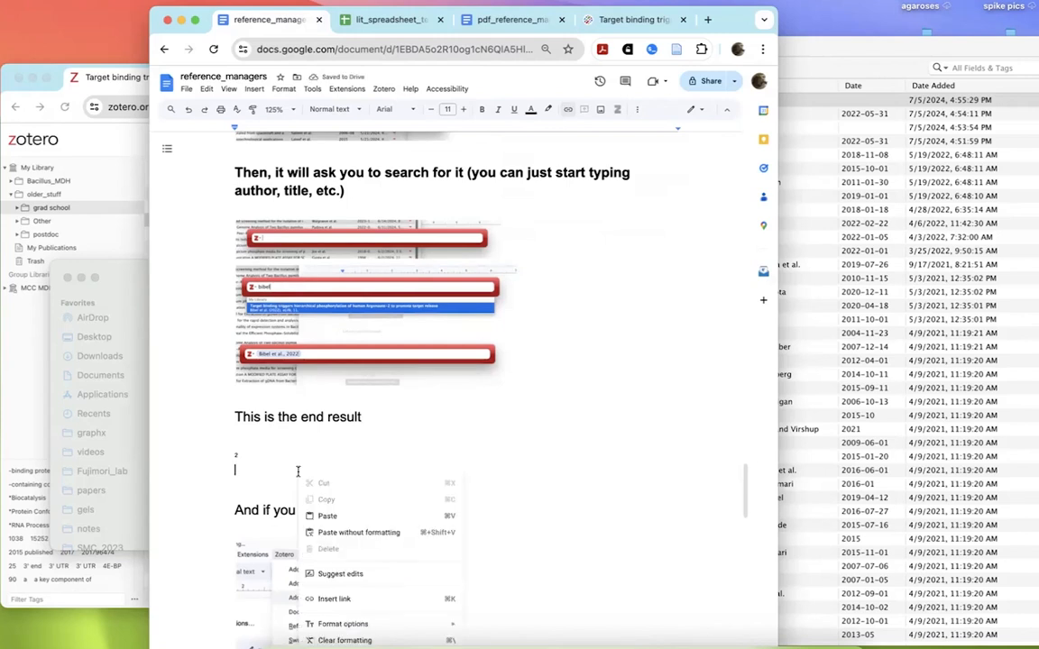
pyautogui.scroll(-2, 343, 375)
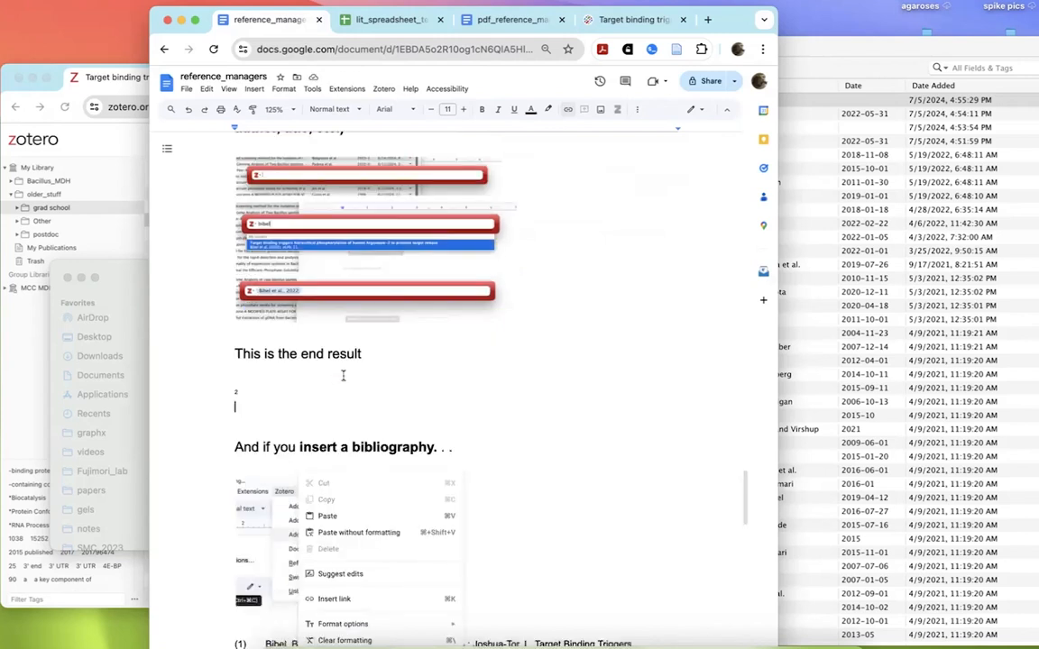
pyautogui.scroll(-1, 342, 375)
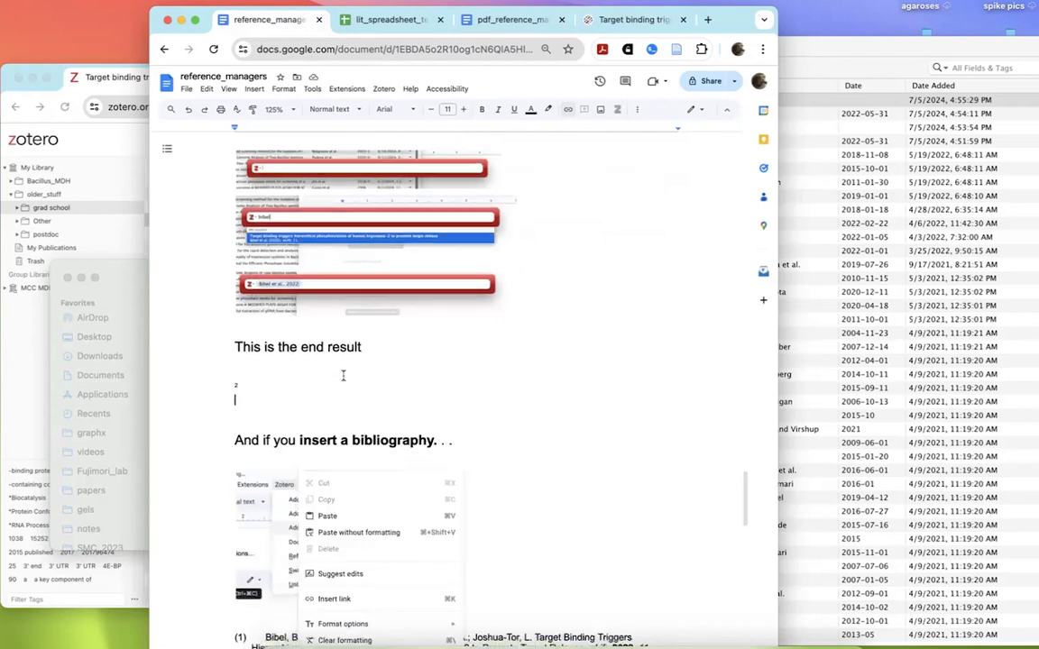
pyautogui.moveTo(252, 392); pyautogui.dragTo(240, 405)
pyautogui.click(239, 403)
pyautogui.press('ctrl+super+c')
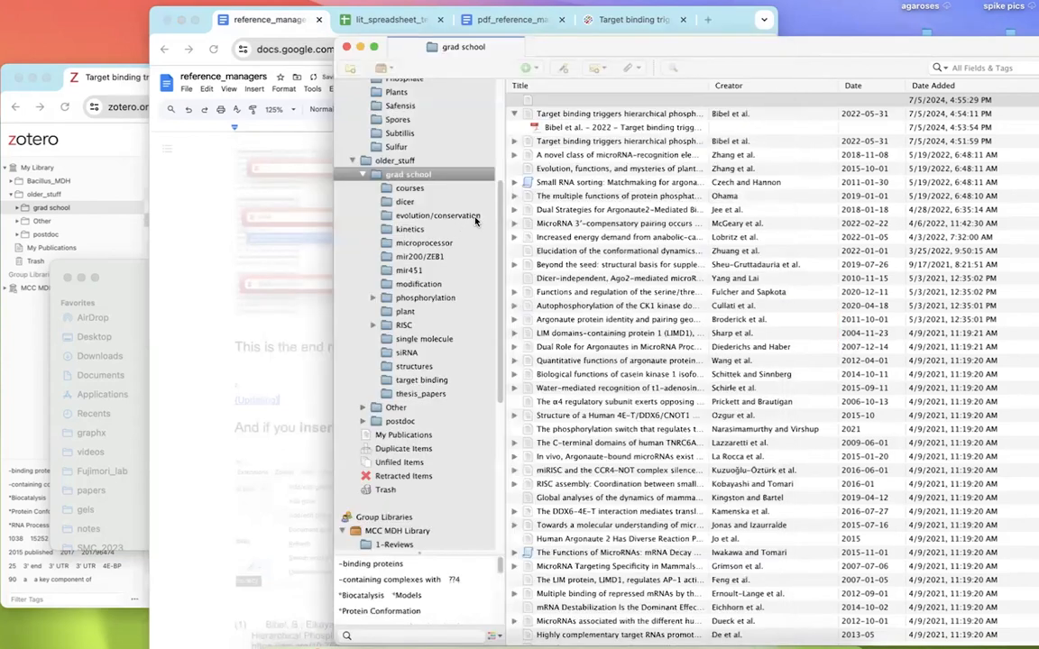
pyautogui.write('bibel')
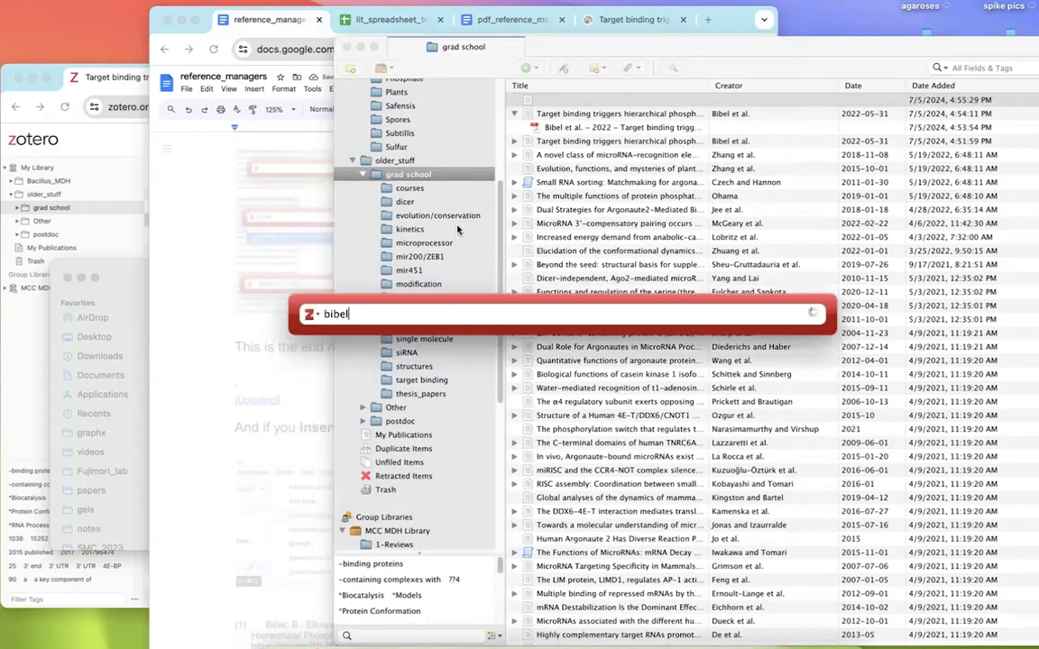
pyautogui.click(397, 365)
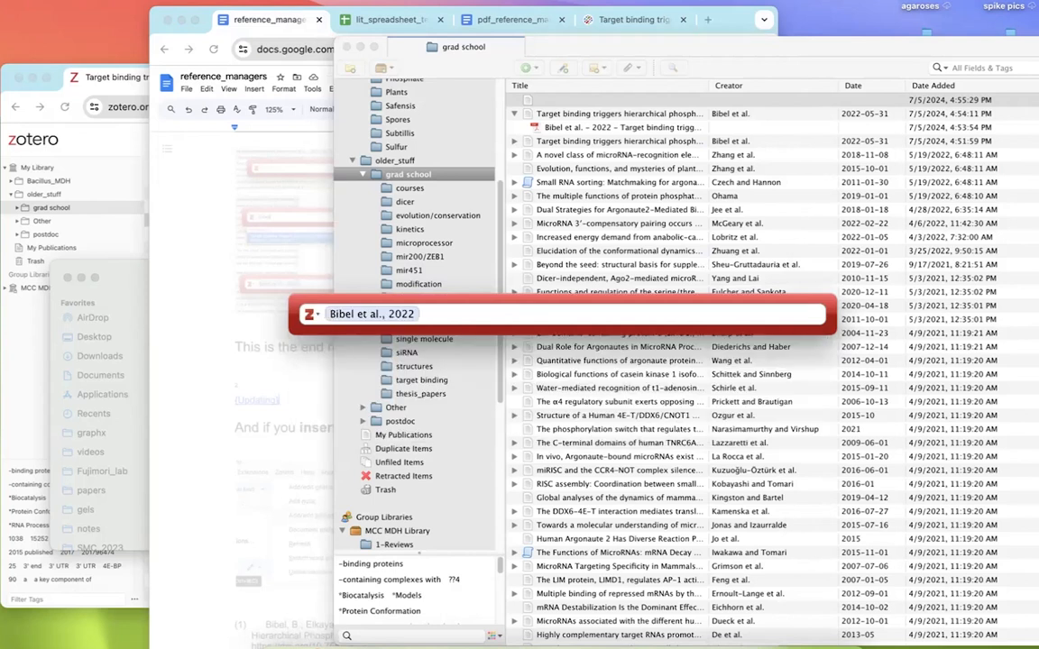
pyautogui.press('Return')
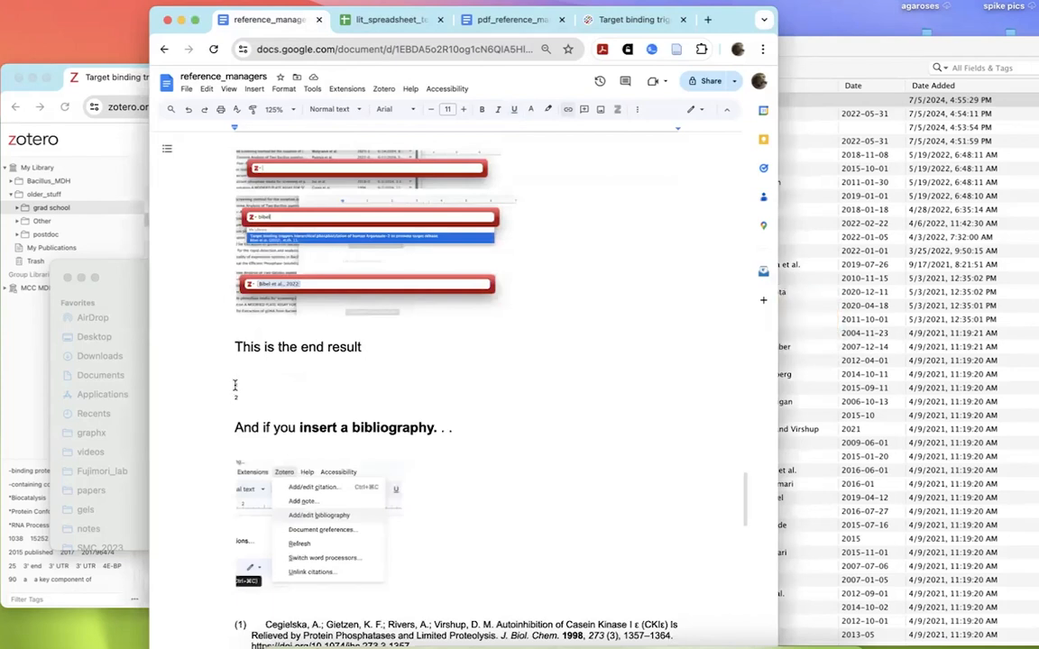
# Step: Open the first citation under "This is the end result" for editing with Zotero and accept its casein kinase source
pyautogui.click(234, 385)
pyautogui.click(274, 406)
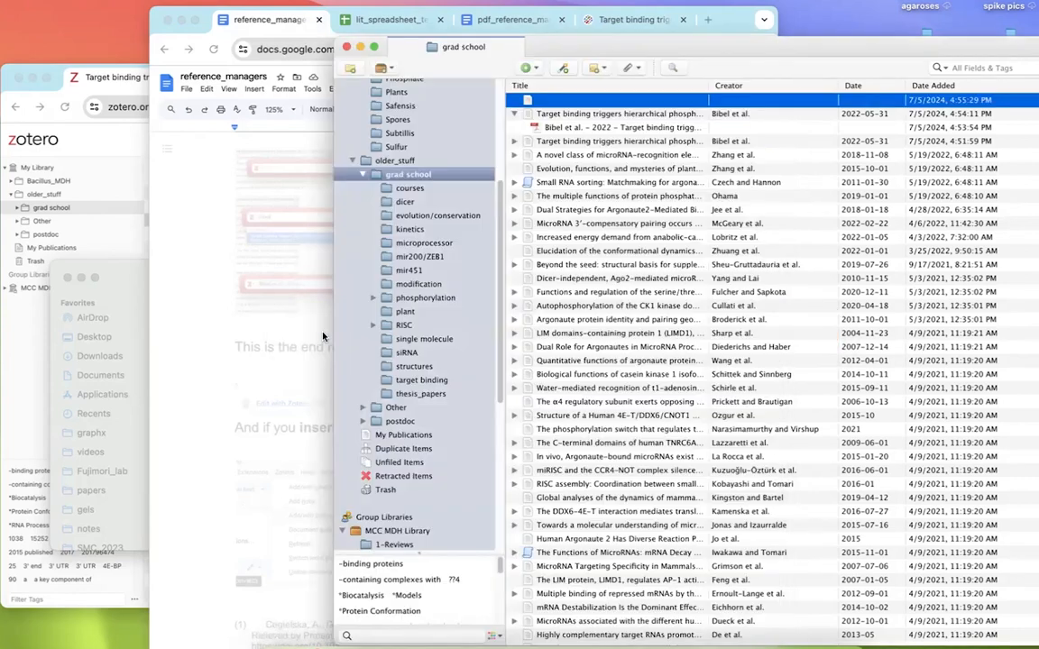
pyautogui.click(296, 394)
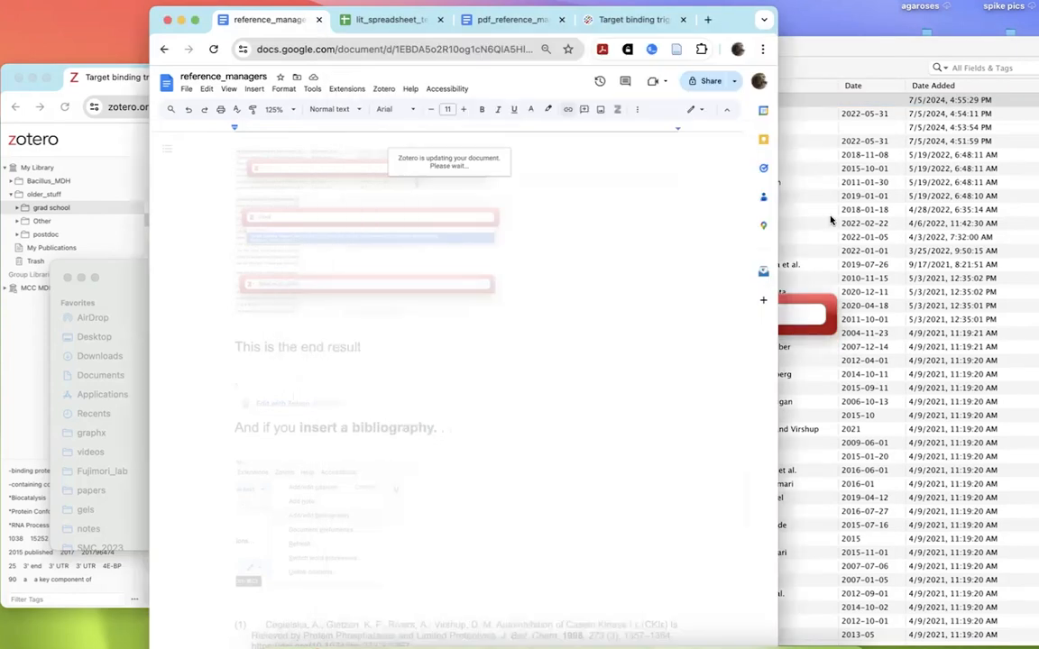
pyautogui.click(802, 309)
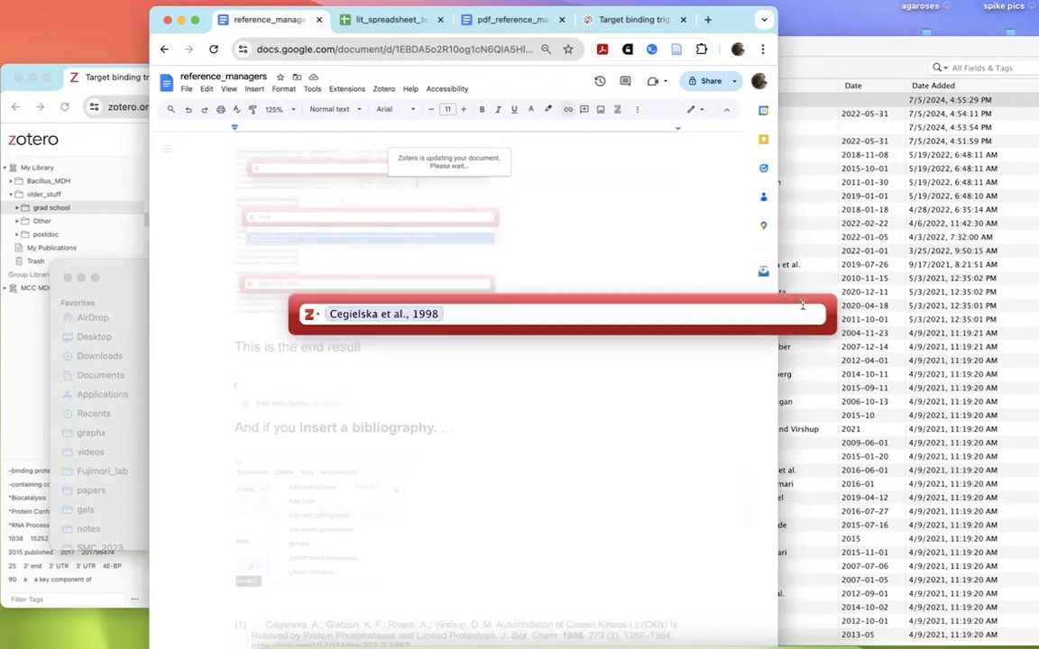
pyautogui.press('Return')
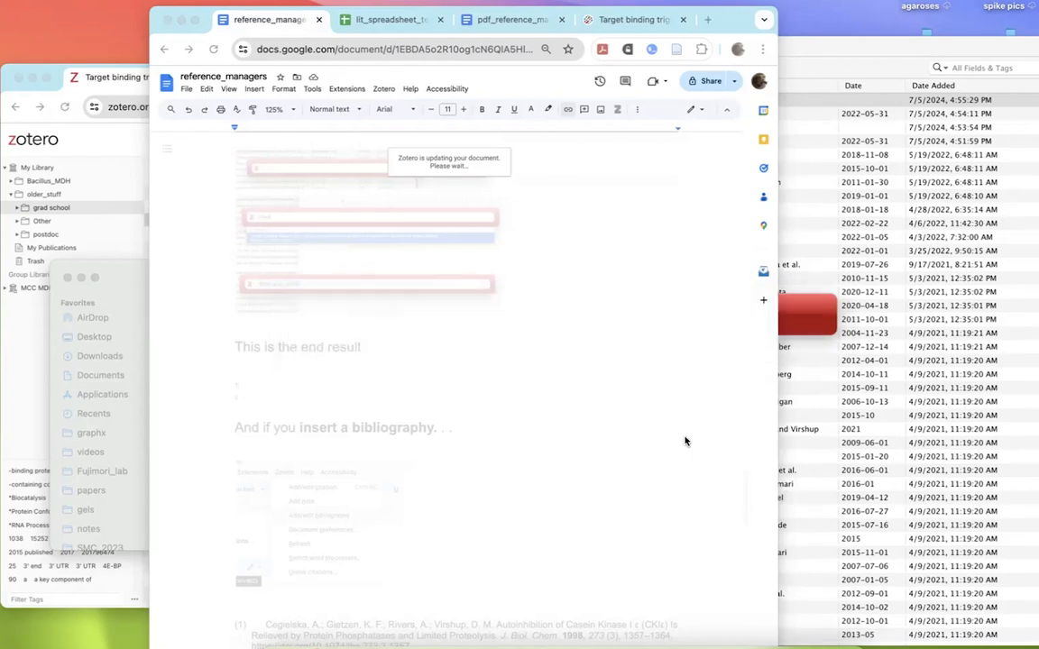
# Step: Examine the bibliography below "And if you insert a bibliography" and the Zotero commands, including Unlink citations
pyautogui.scroll(-3, 685, 441)
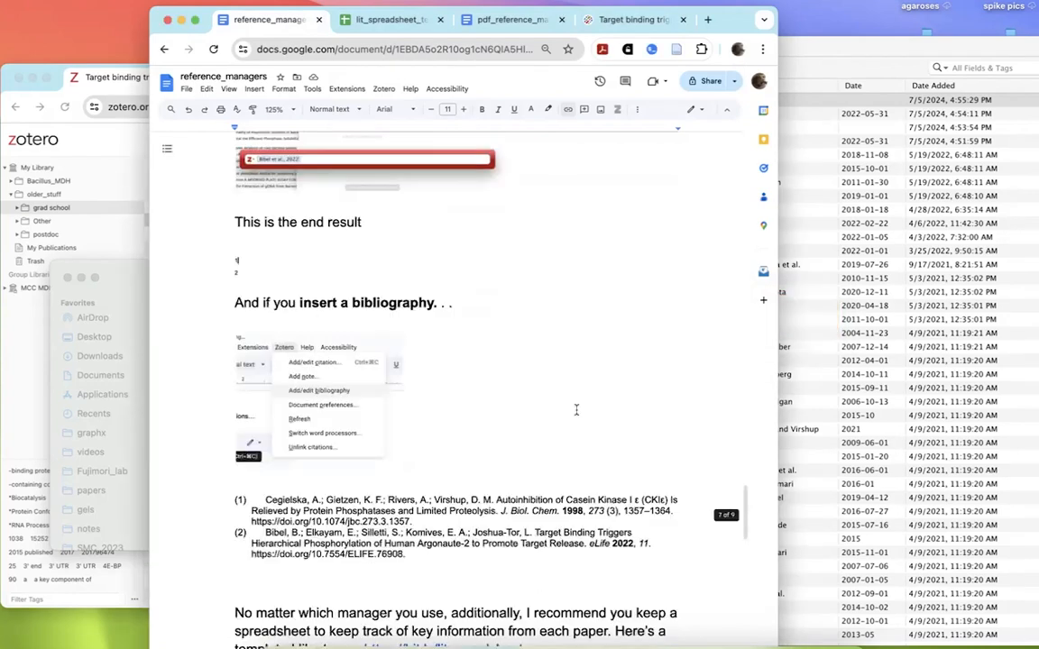
pyautogui.scroll(-1, 577, 411)
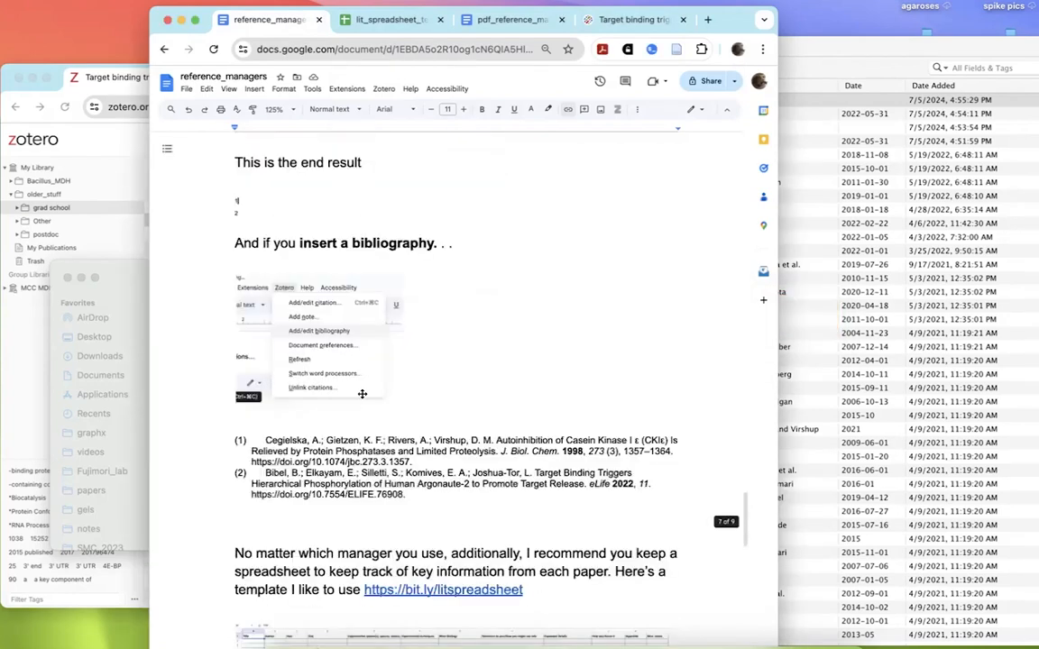
pyautogui.click(380, 89)
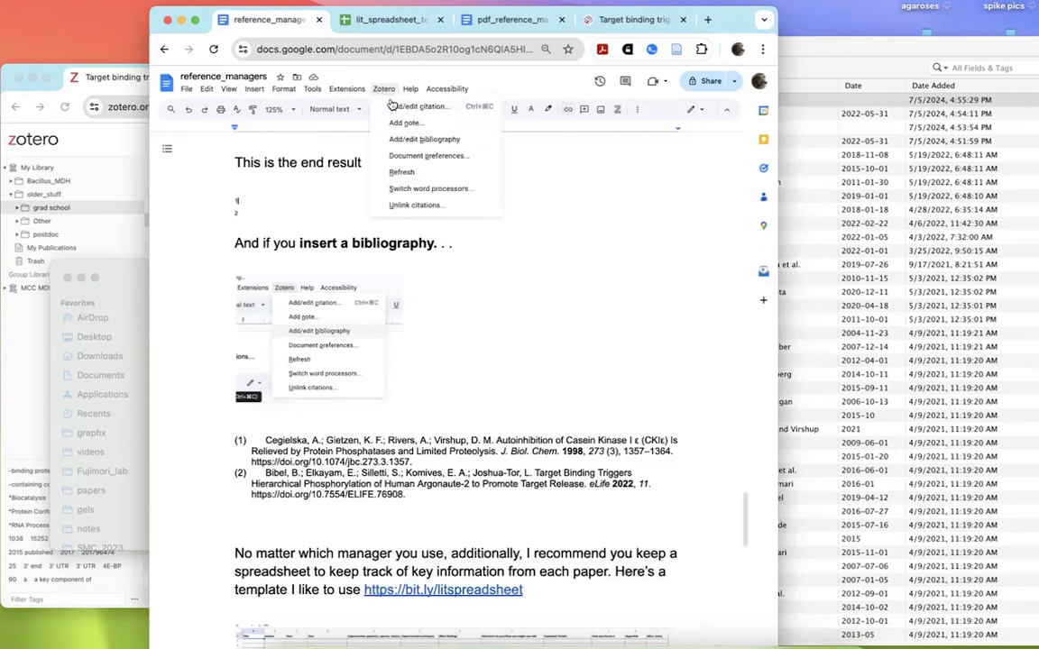
pyautogui.click(421, 411)
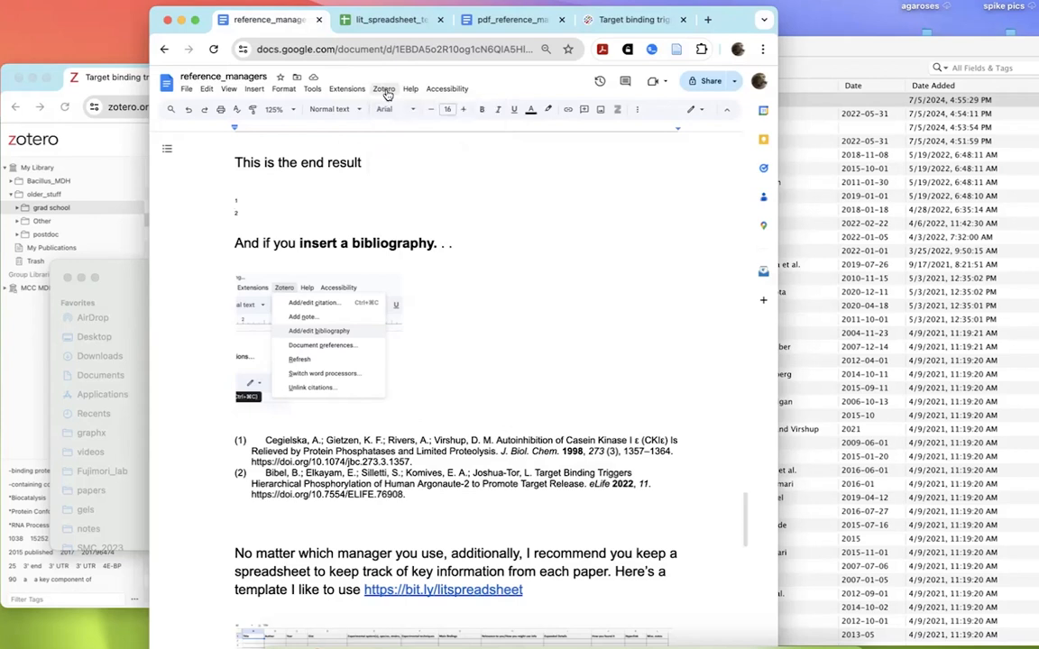
pyautogui.click(386, 92)
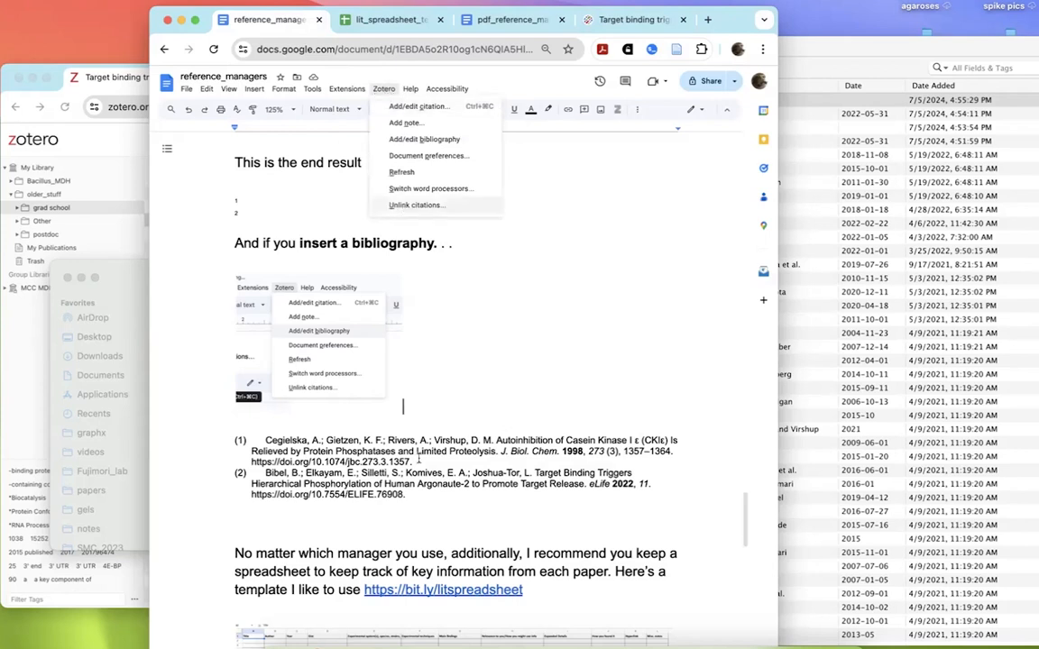
# Step: Read the guide's recommendation to track key paper information in a spreadsheet, and view its template screenshots
pyautogui.scroll(-5, 417, 460)
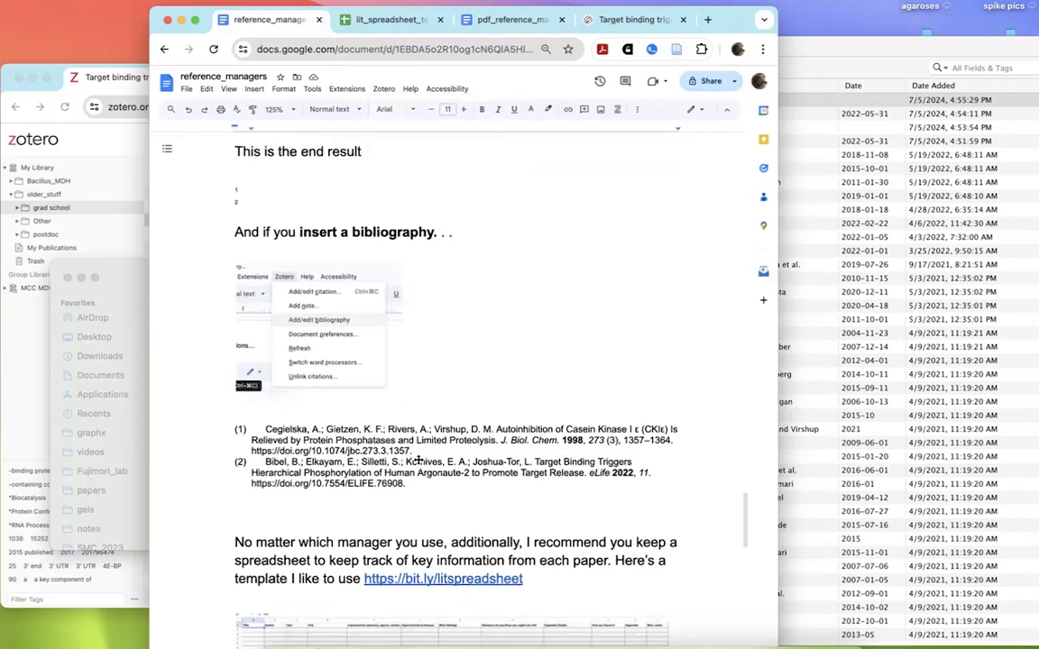
pyautogui.scroll(-1, 418, 459)
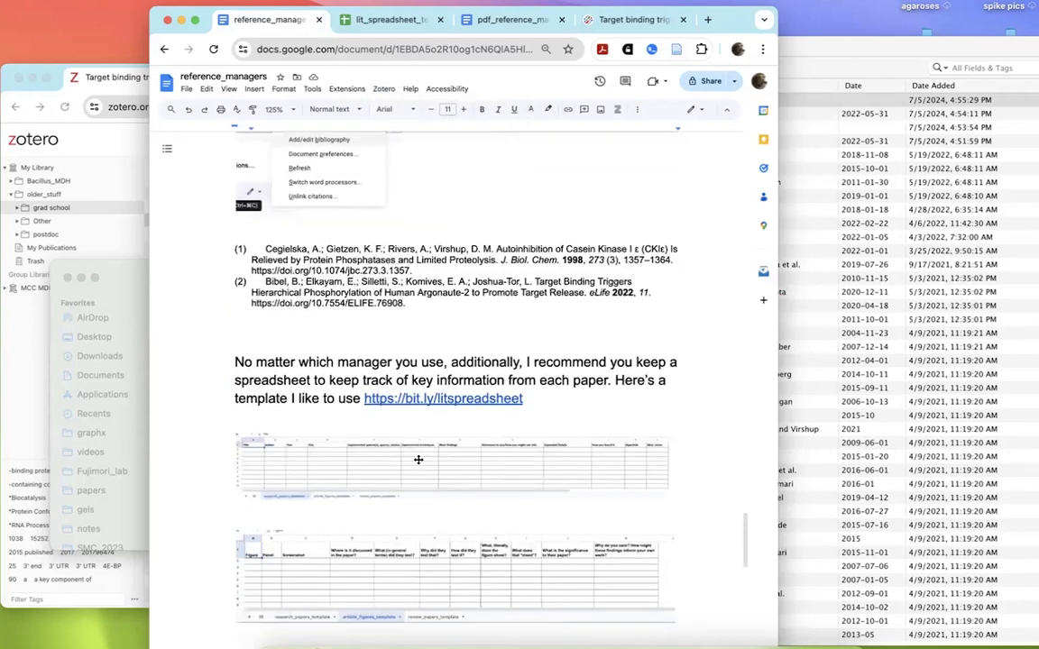
pyautogui.scroll(-1, 418, 459)
pyautogui.scroll(-3, 417, 460)
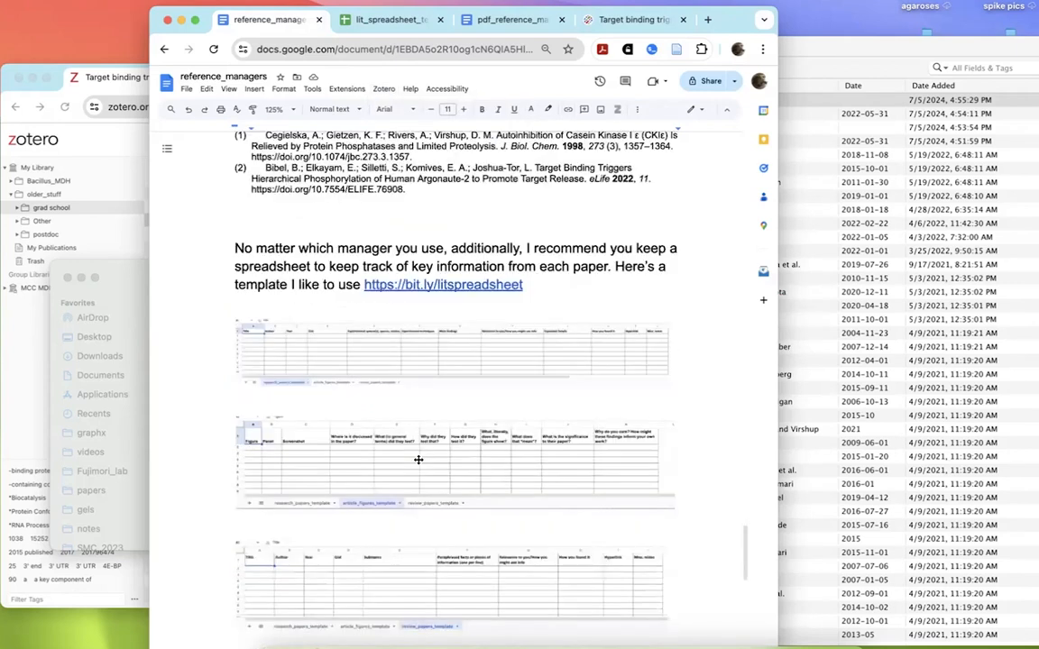
pyautogui.scroll(-1, 418, 460)
pyautogui.scroll(-1, 418, 458)
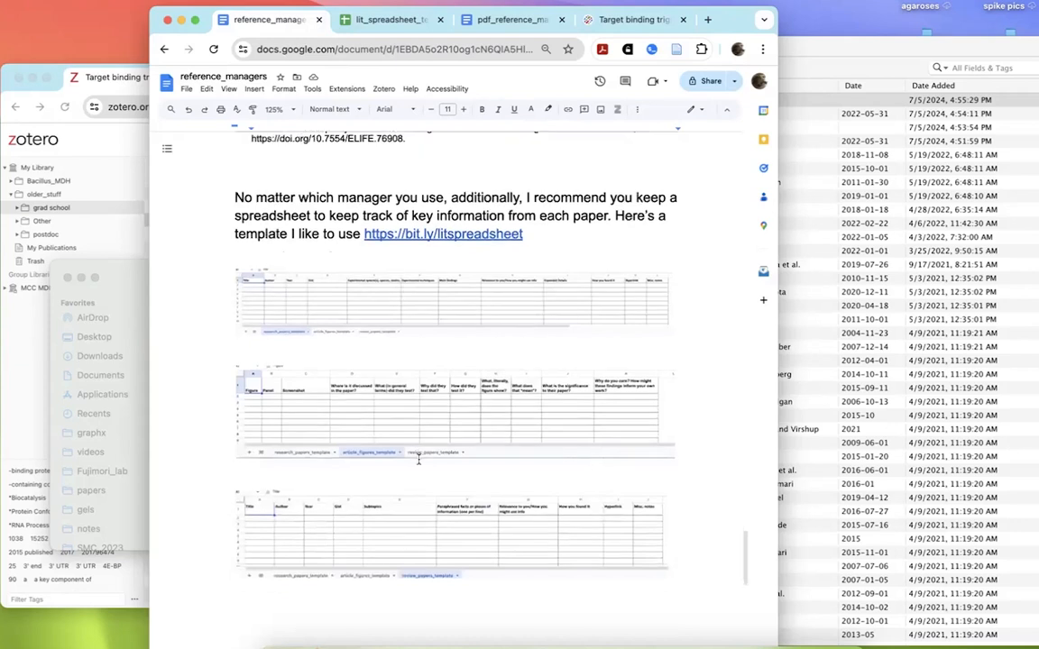
# Step: Switch to Zotero to view the options for adding a standalone or child note, and return to the guide
pyautogui.click(819, 60)
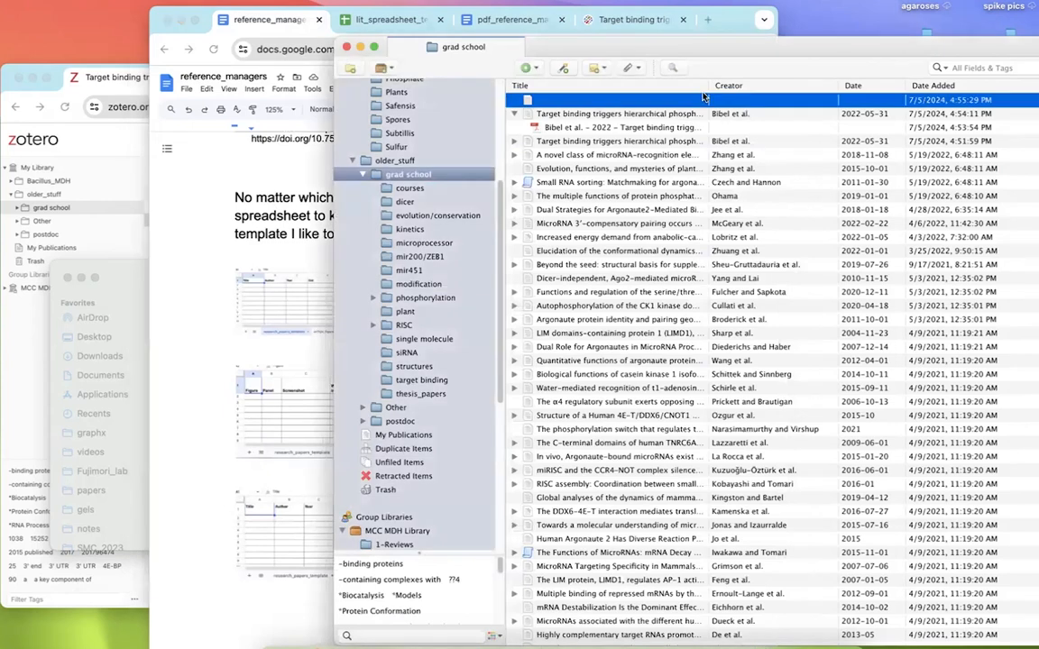
pyautogui.click(603, 70)
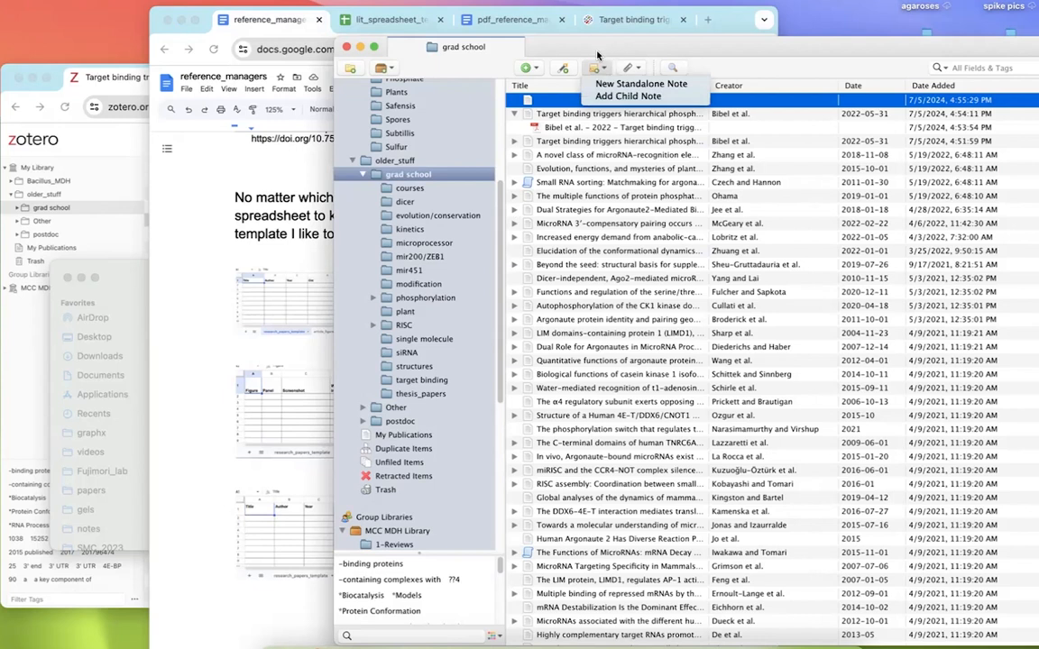
pyautogui.click(259, 189)
pyautogui.click(258, 189)
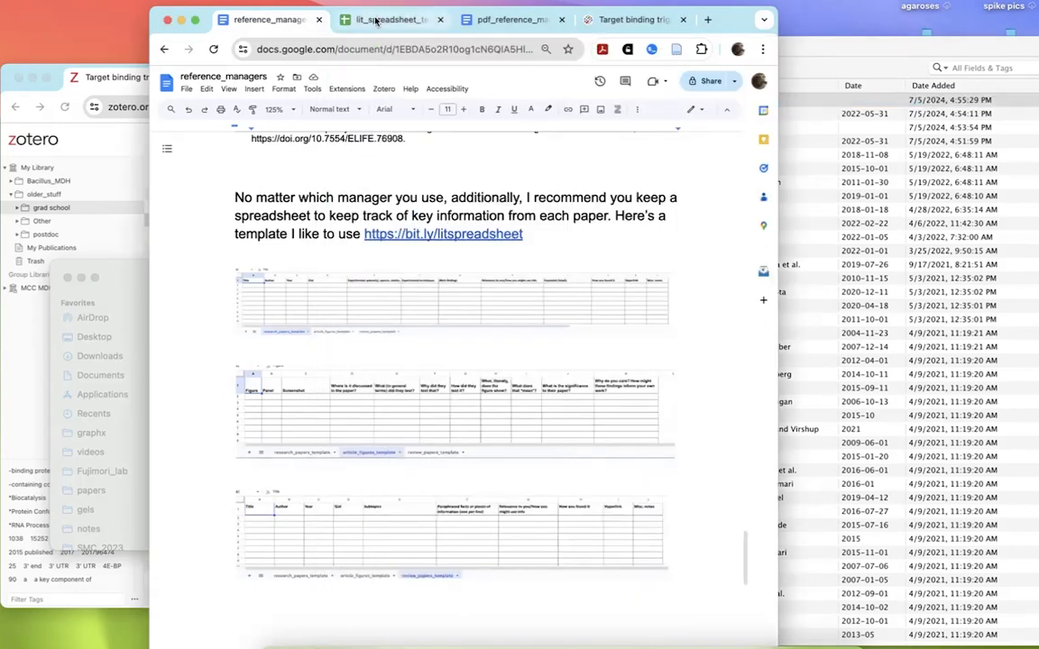
# Step: Switch to the lit_spreadsheet_template_bb spreadsheet, shrink the window to fit the sheet, and examine the research_papers_template column headings through Misc. notes
pyautogui.click(375, 20)
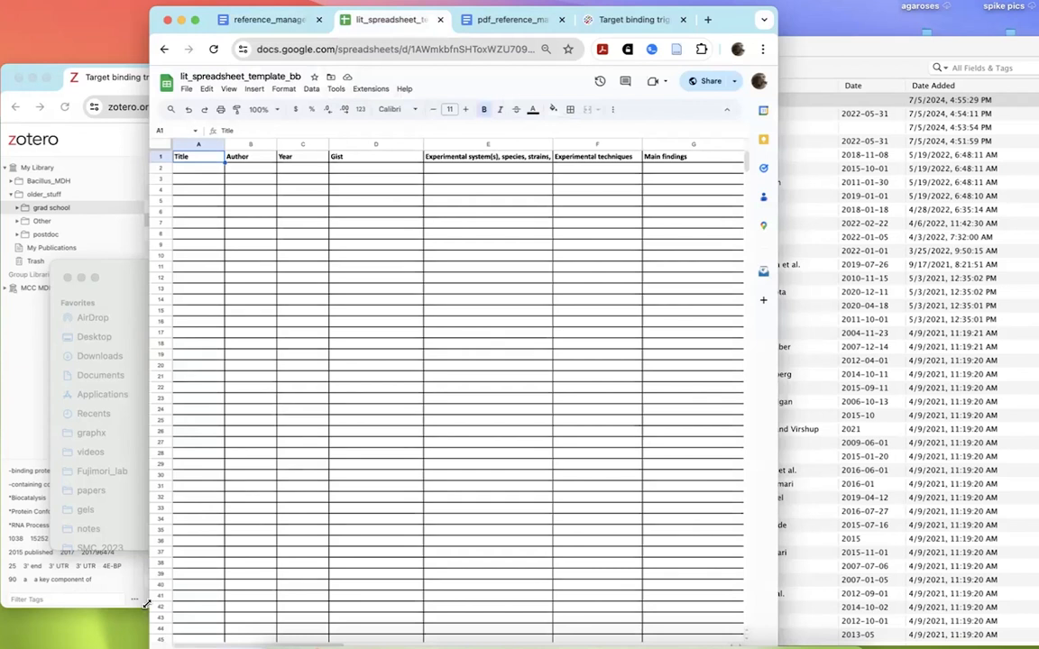
pyautogui.moveTo(146, 601); pyautogui.dragTo(146, 570)
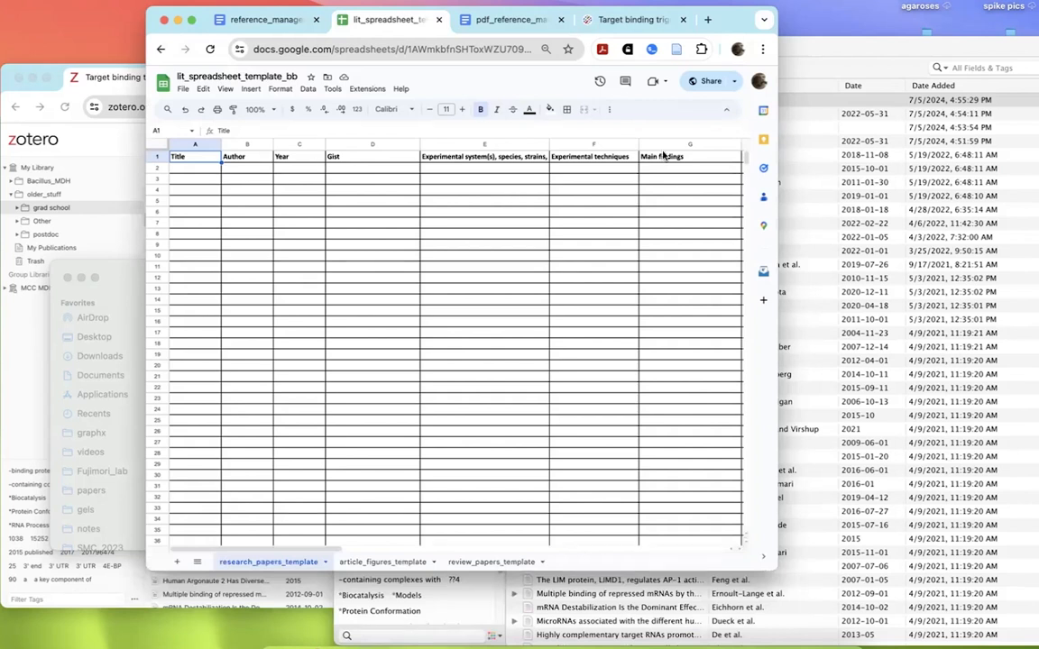
pyautogui.hscroll(3, 665, 180)
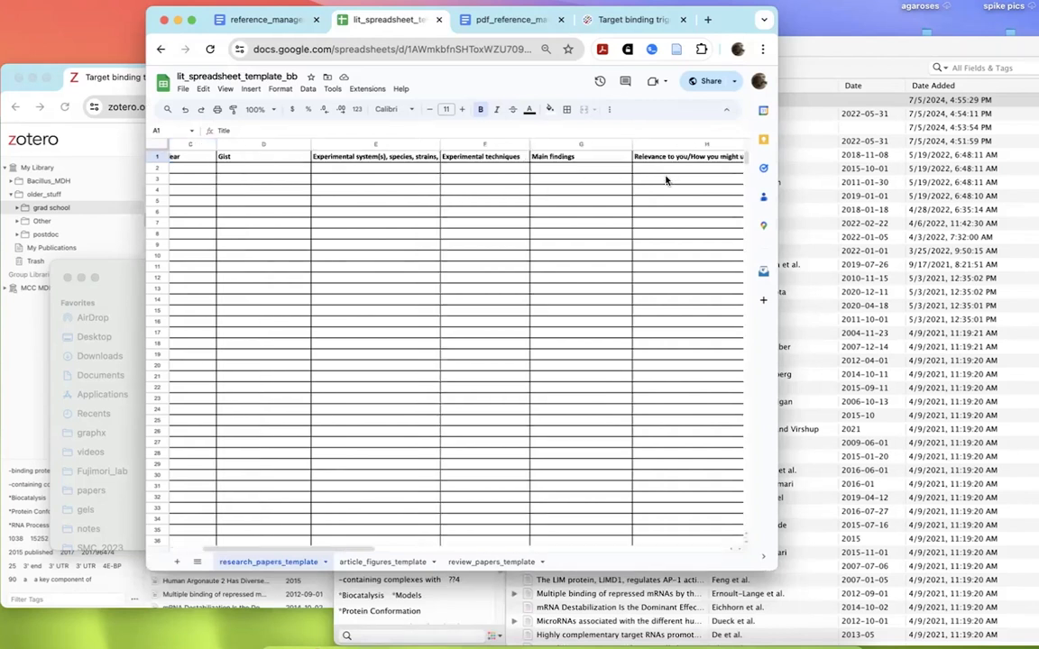
pyautogui.hscroll(1, 665, 181)
pyautogui.hscroll(2, 665, 180)
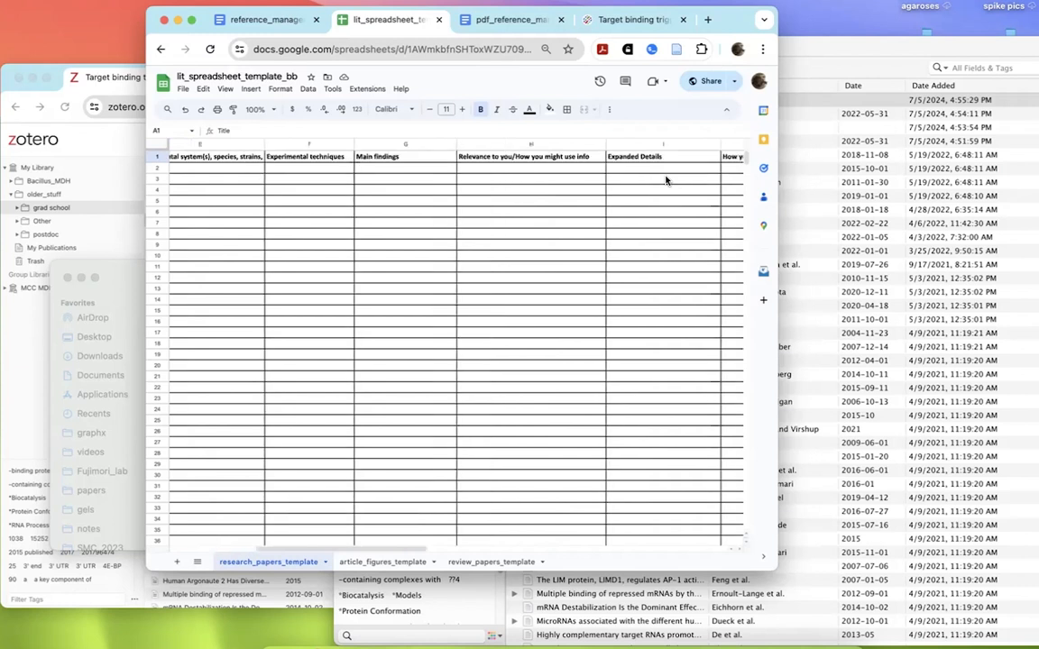
pyautogui.hscroll(1, 666, 180)
pyautogui.hscroll(2, 665, 180)
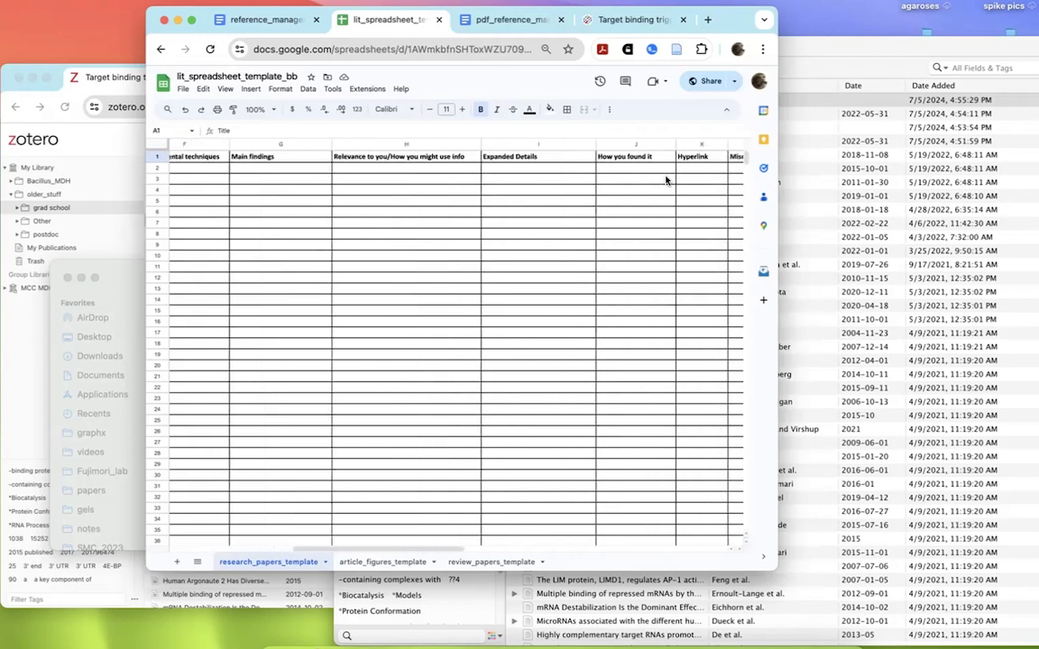
pyautogui.hscroll(1, 665, 180)
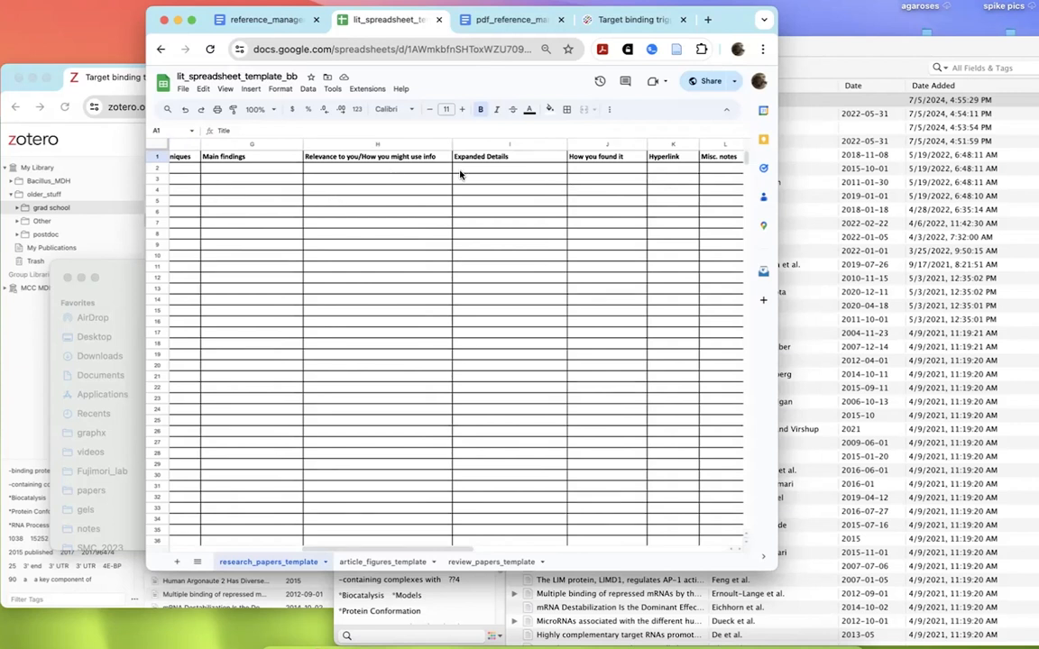
pyautogui.hscroll(2, 460, 174)
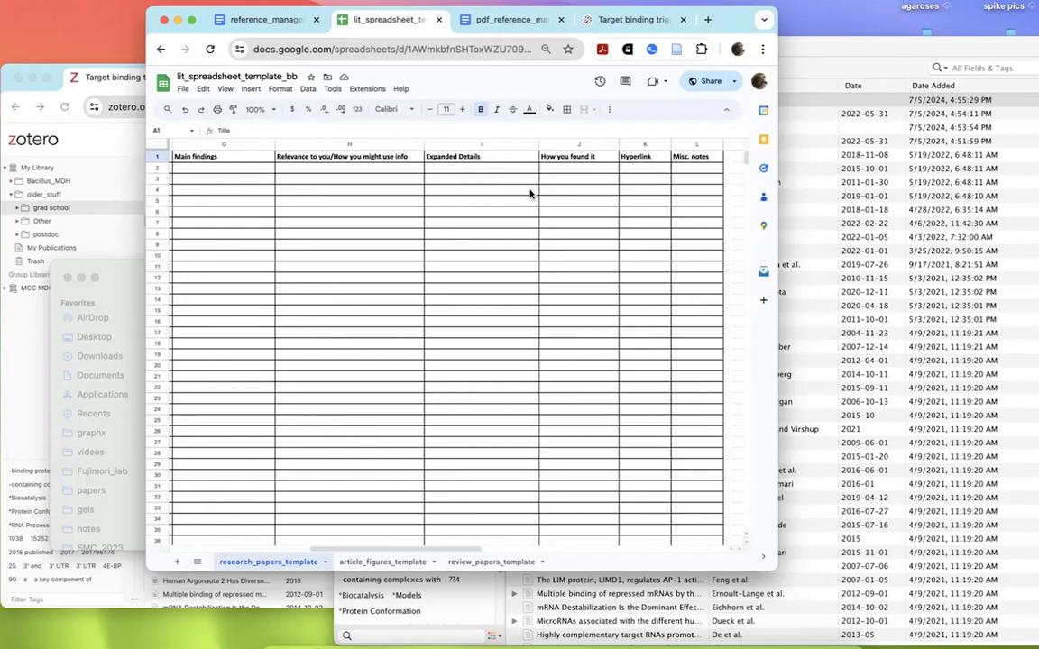
pyautogui.hscroll(2, 532, 193)
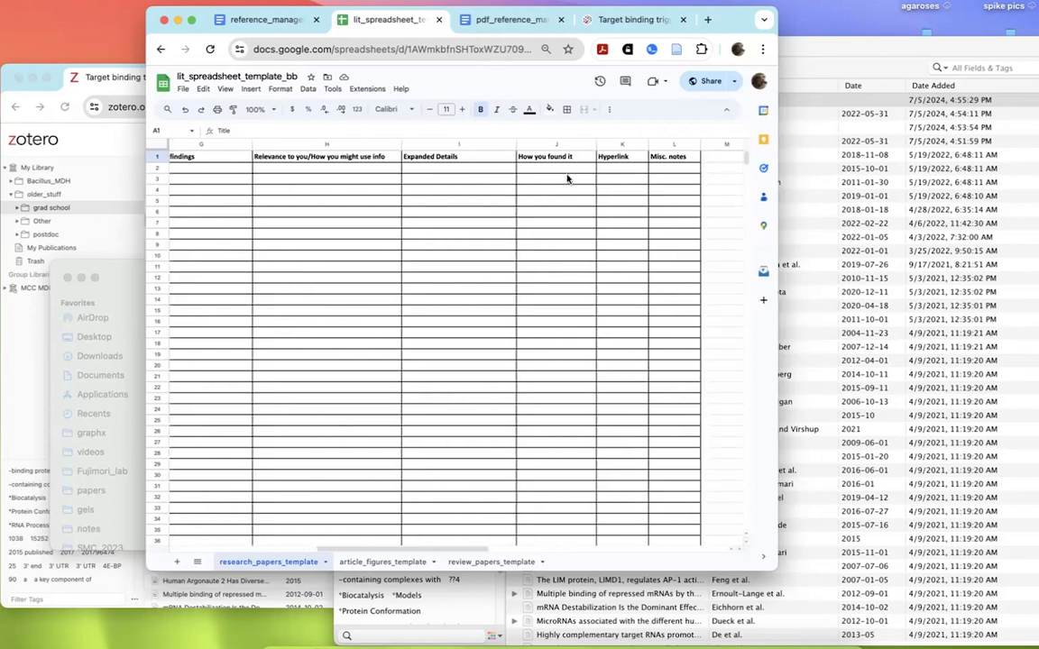
pyautogui.hscroll(1, 543, 192)
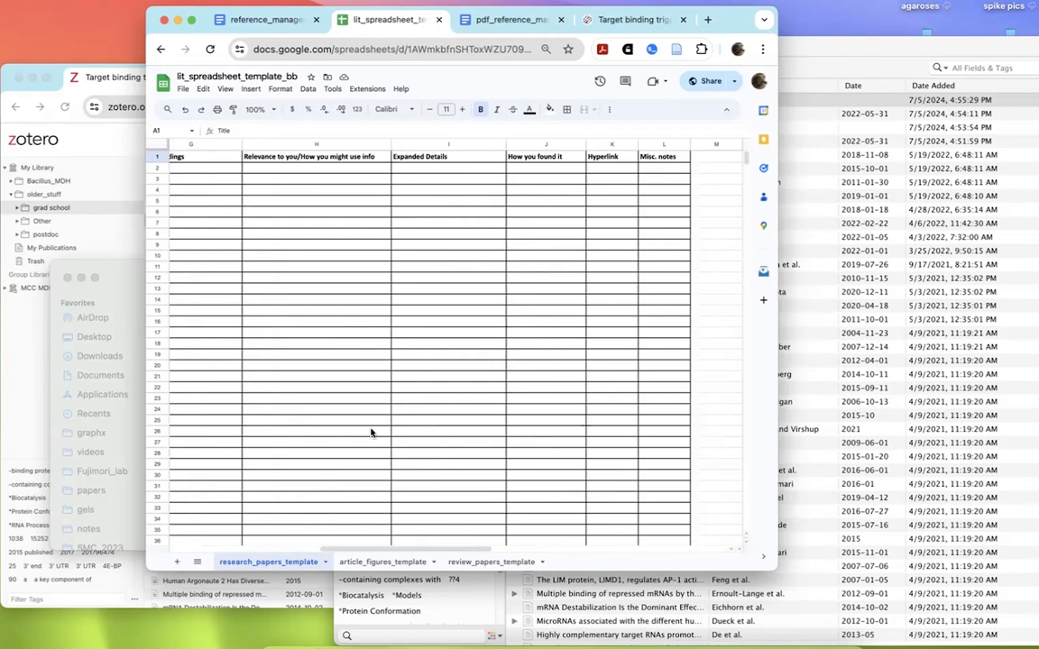
# Step: Switch to the article_figures_template sheet and examine its column headings from Figure through "Why do you care?"
pyautogui.click(381, 565)
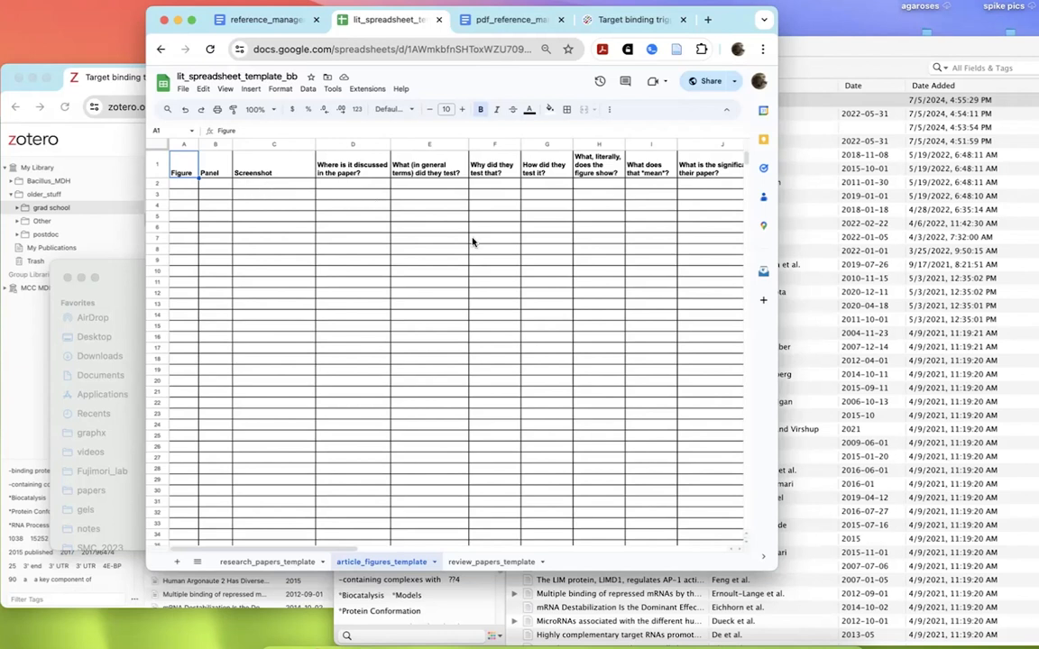
pyautogui.hscroll(5, 590, 230)
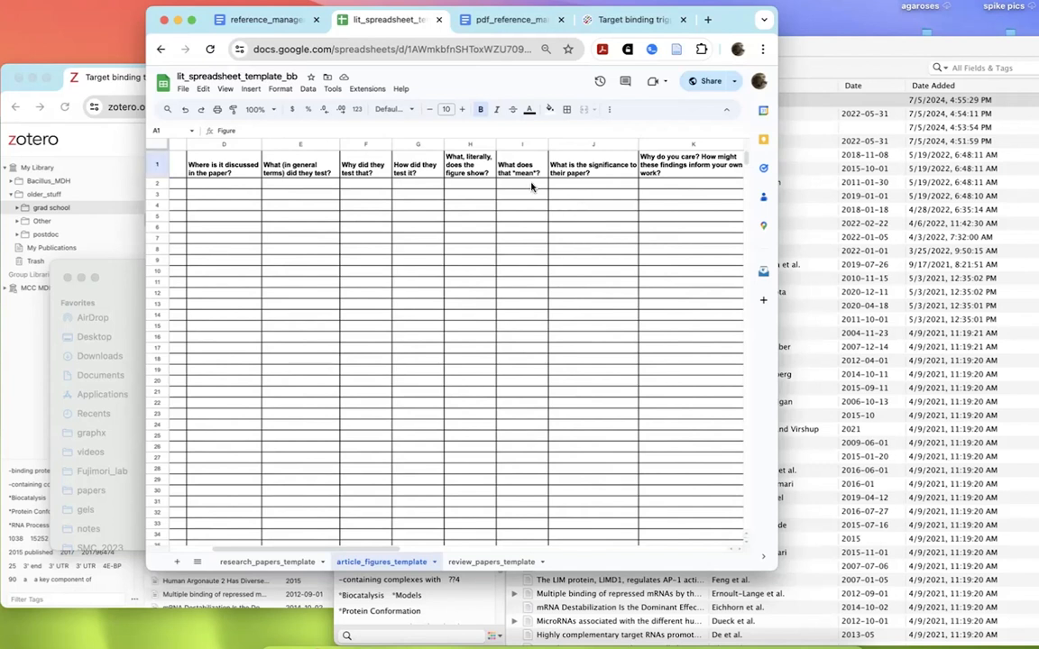
pyautogui.hscroll(1, 531, 186)
pyautogui.hscroll(2, 537, 188)
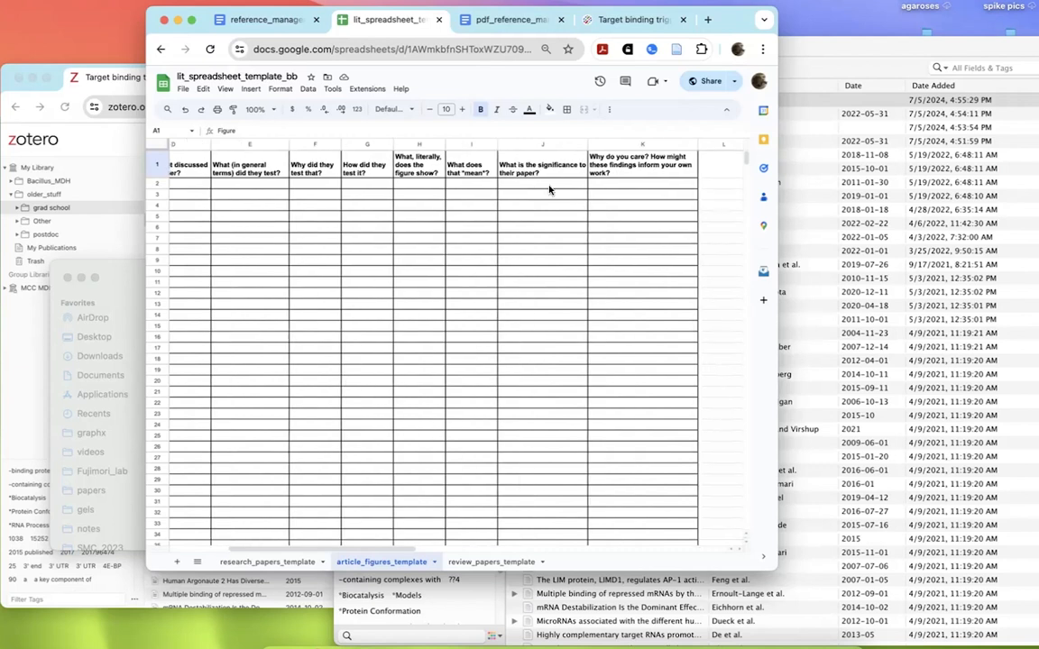
pyautogui.hscroll(1, 424, 429)
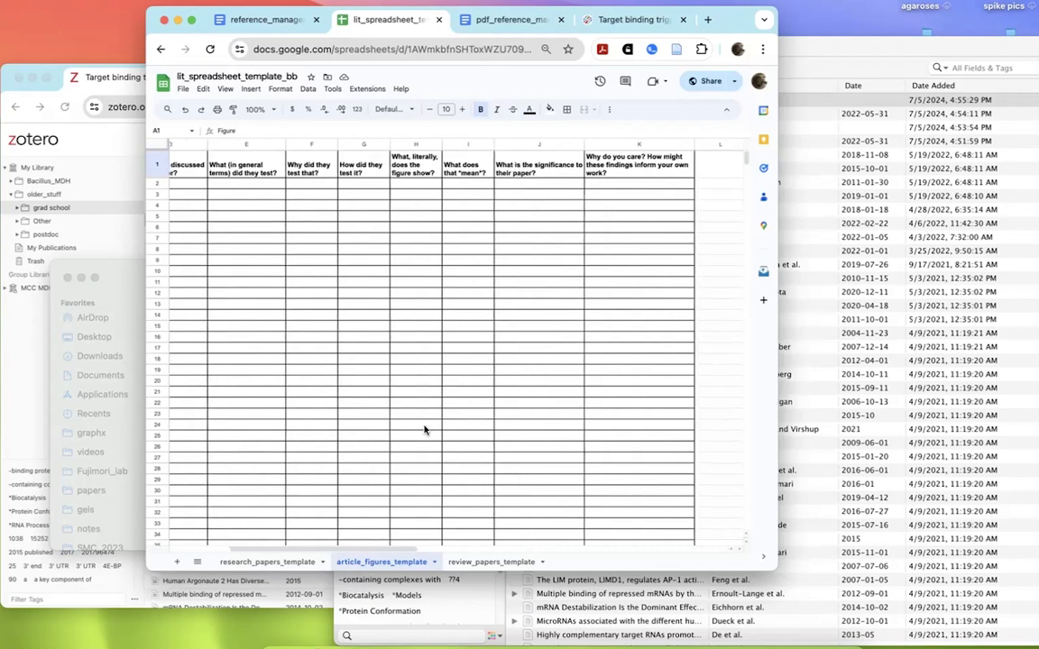
# Step: Switch to the review_papers_template sheet and examine its column headings from Title through Misc. notes
pyautogui.click(482, 562)
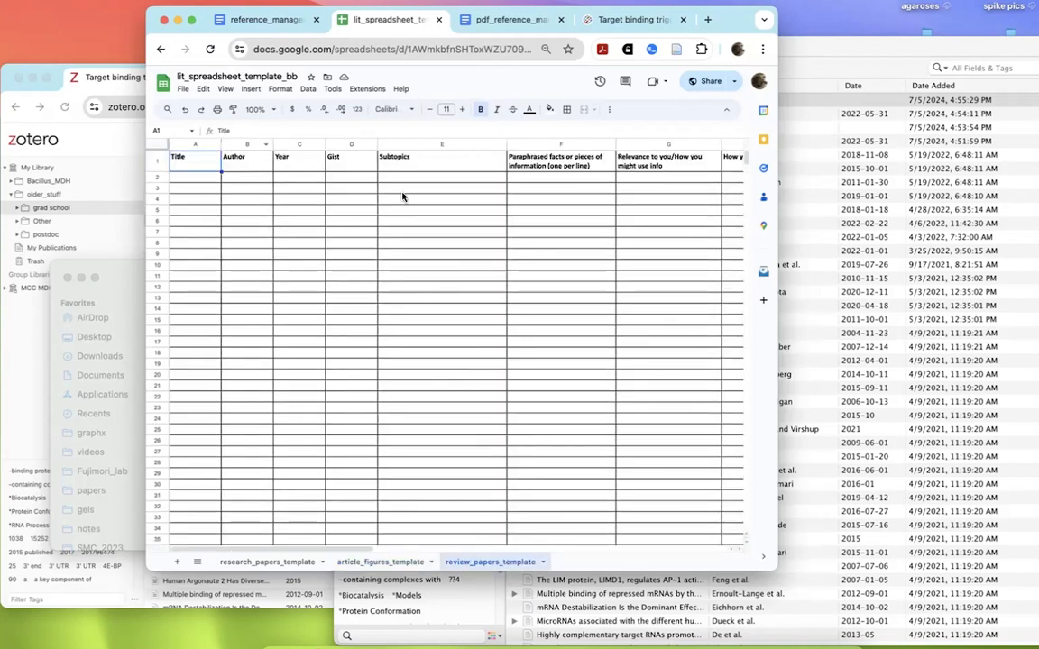
pyautogui.hscroll(2, 507, 185)
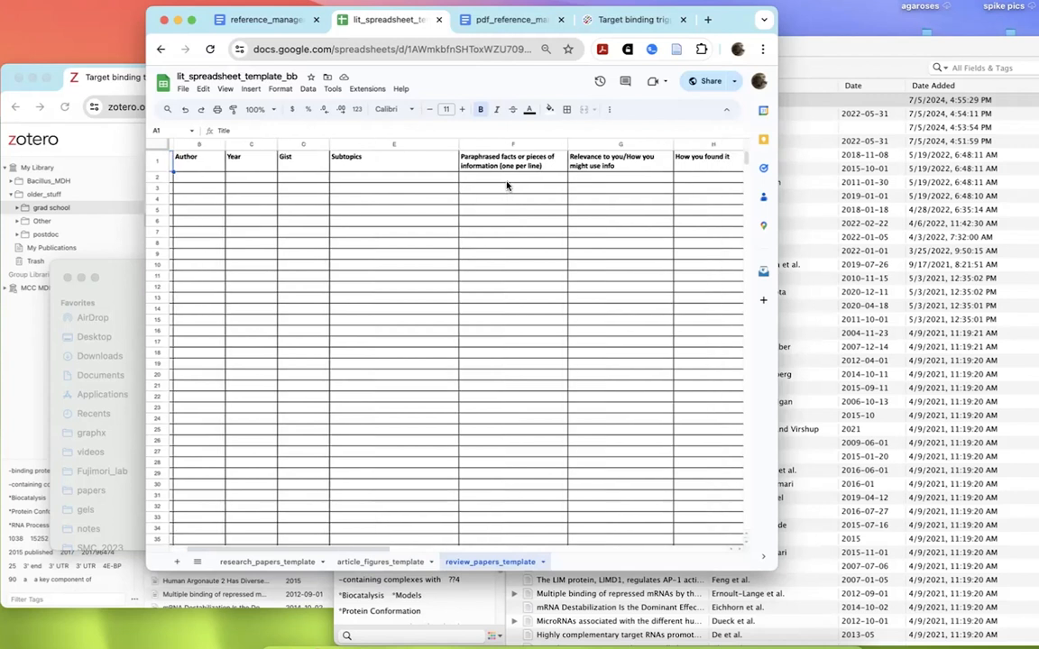
pyautogui.hscroll(1, 506, 186)
pyautogui.hscroll(2, 507, 186)
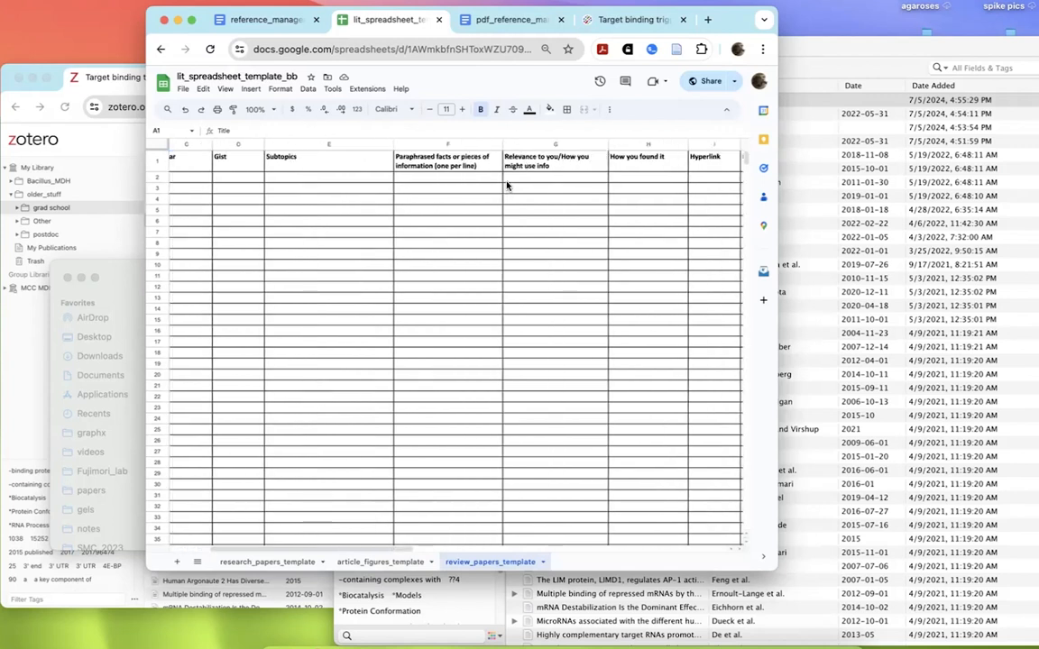
pyautogui.hscroll(2, 507, 186)
pyautogui.hscroll(2, 507, 185)
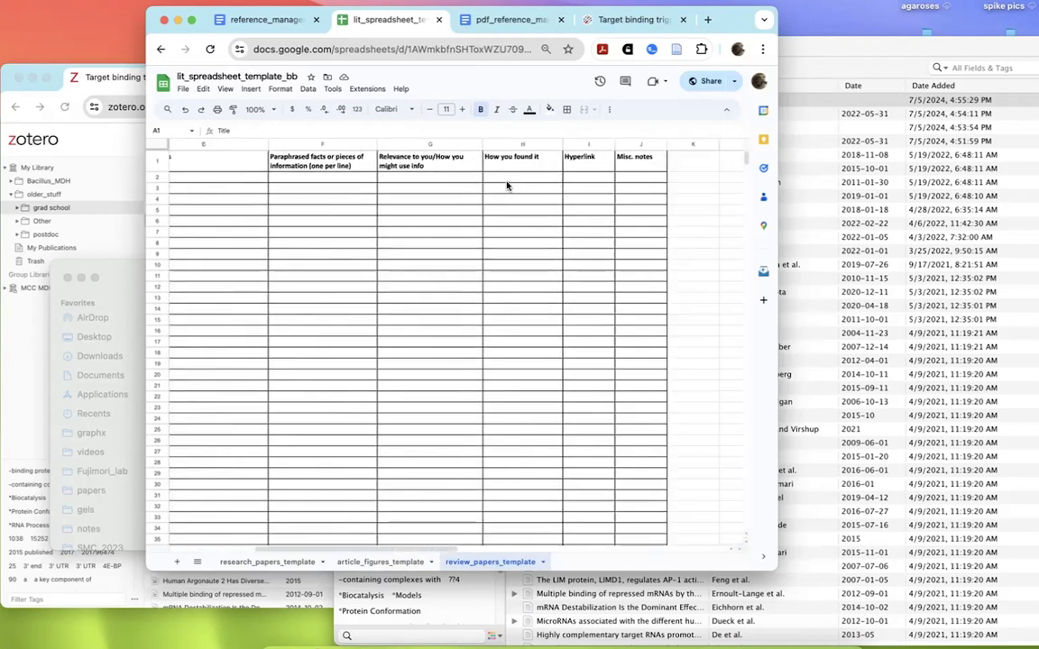
pyautogui.hscroll(1, 507, 186)
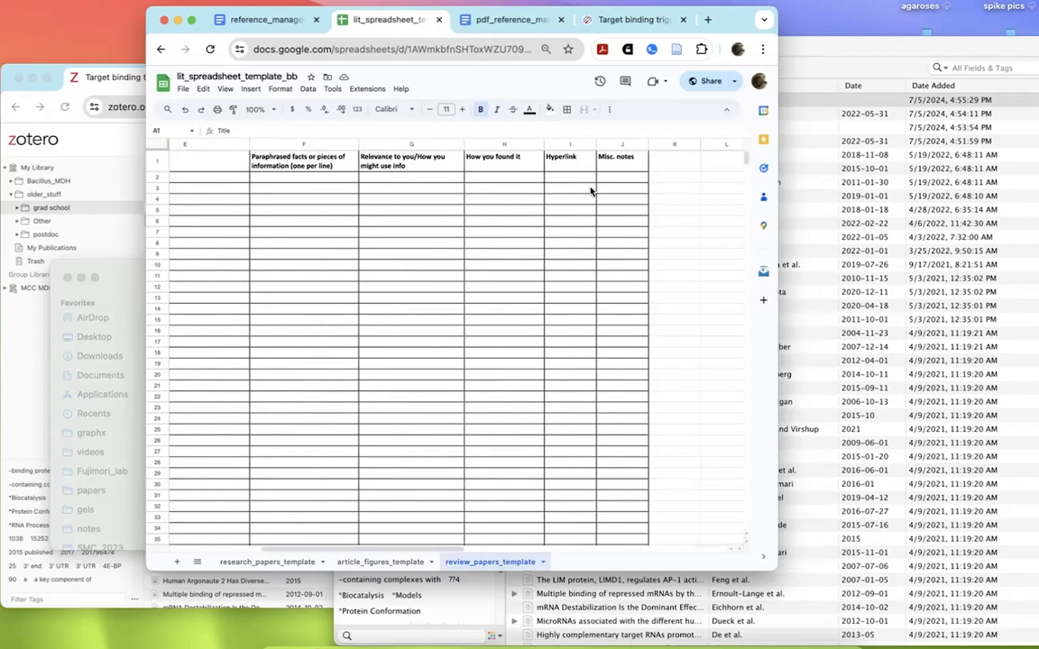
# Step: Return to the reference_managers guide and read the More resources list after the template screenshots, through the interlibrary loan links
pyautogui.click(233, 24)
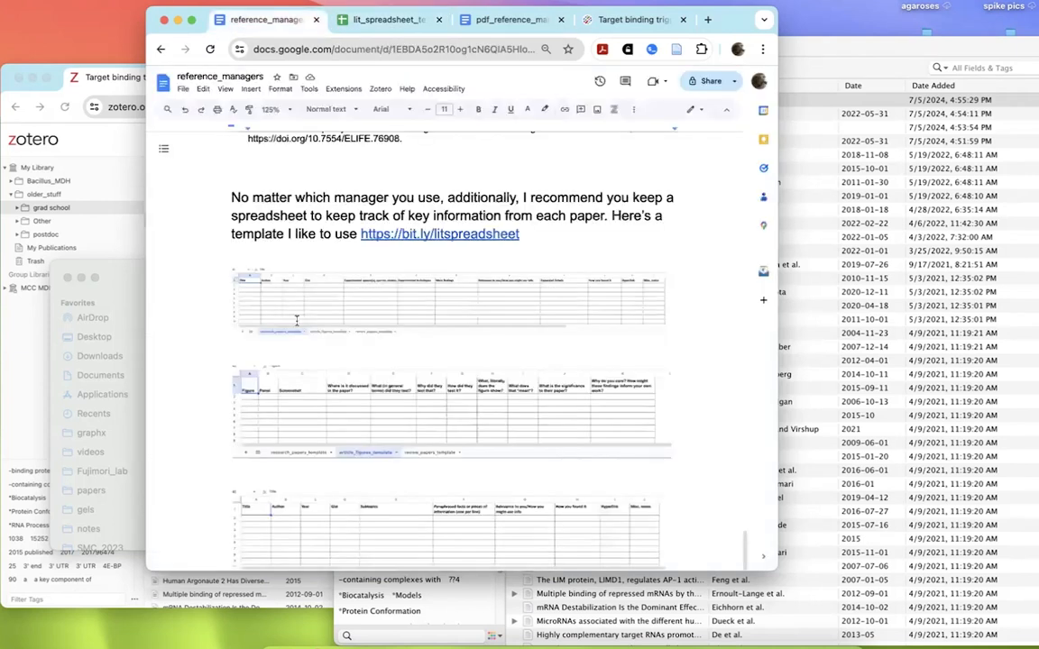
pyautogui.scroll(-2, 372, 492)
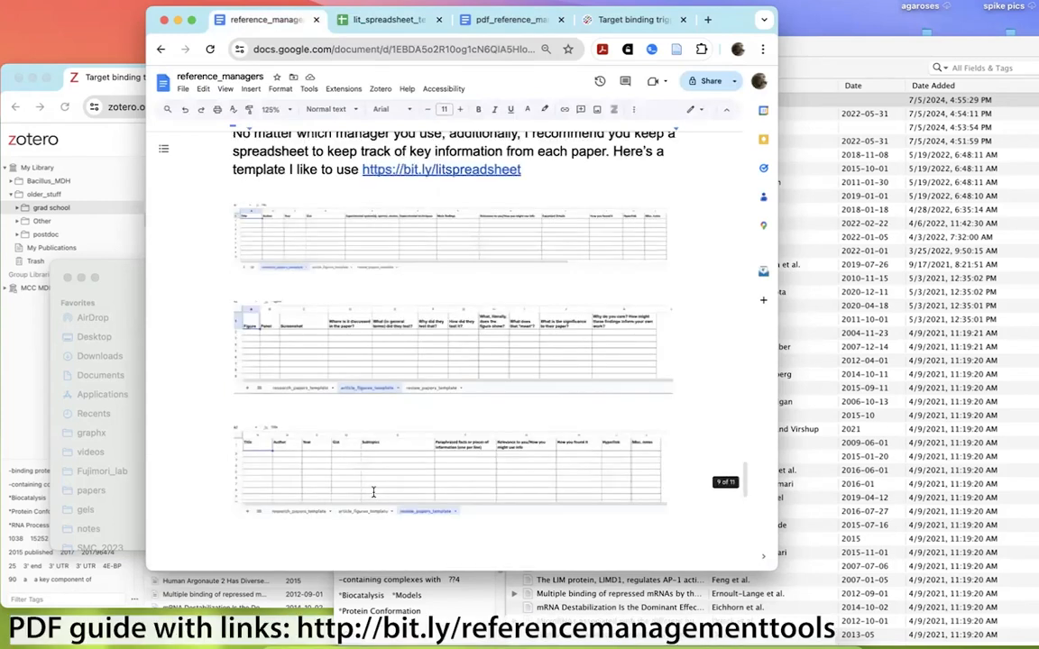
pyautogui.scroll(-4, 373, 493)
pyautogui.scroll(-5, 372, 493)
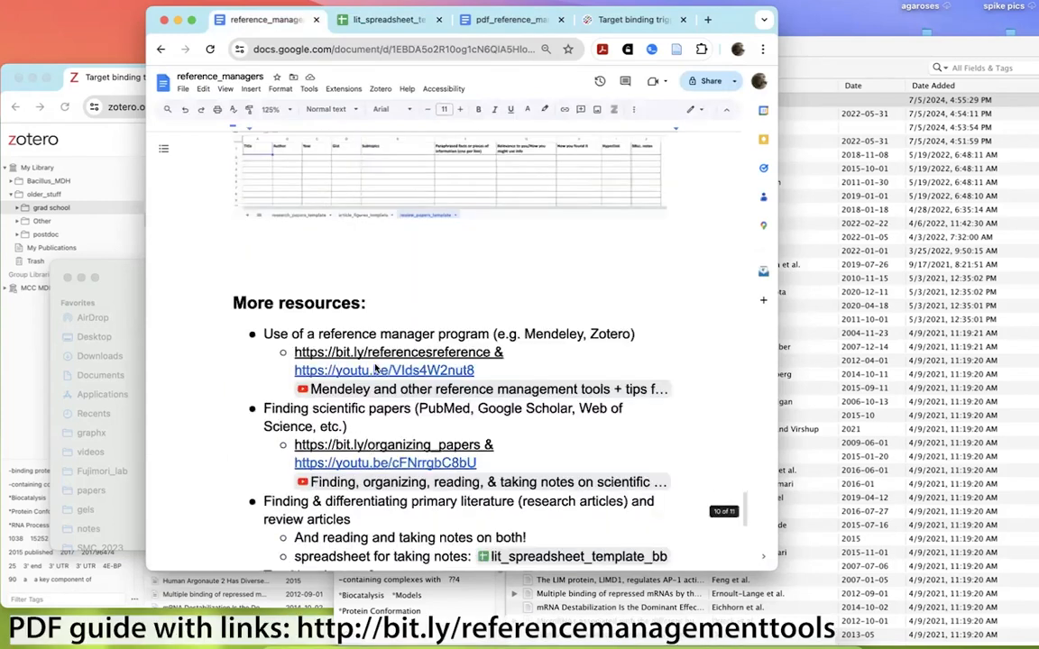
pyautogui.scroll(-2, 372, 492)
pyautogui.scroll(-1, 401, 210)
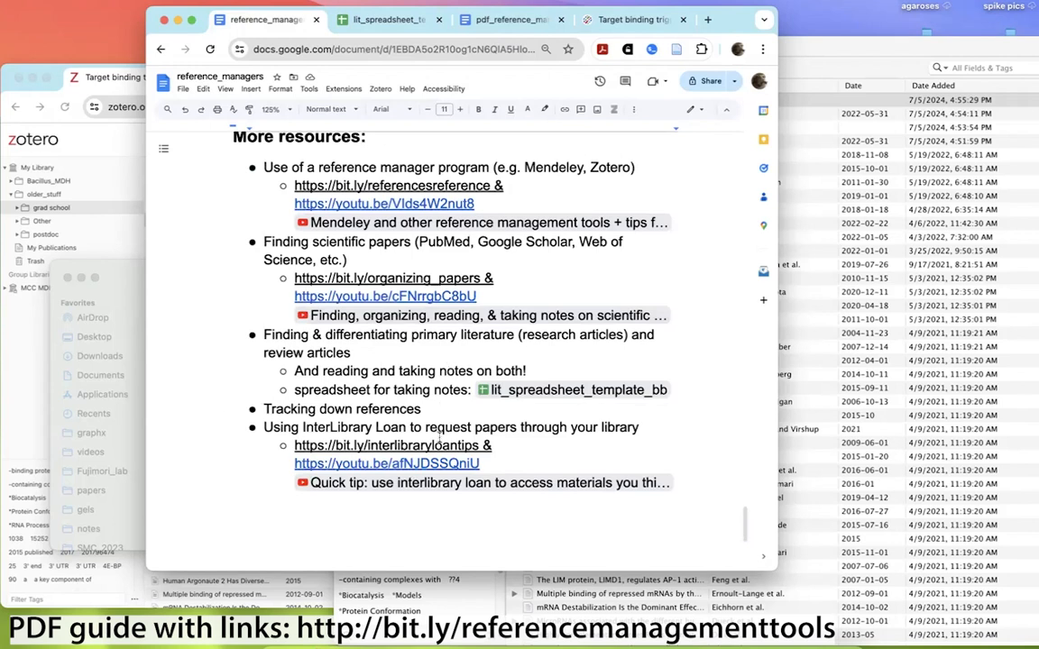
pyautogui.scroll(-2, 439, 437)
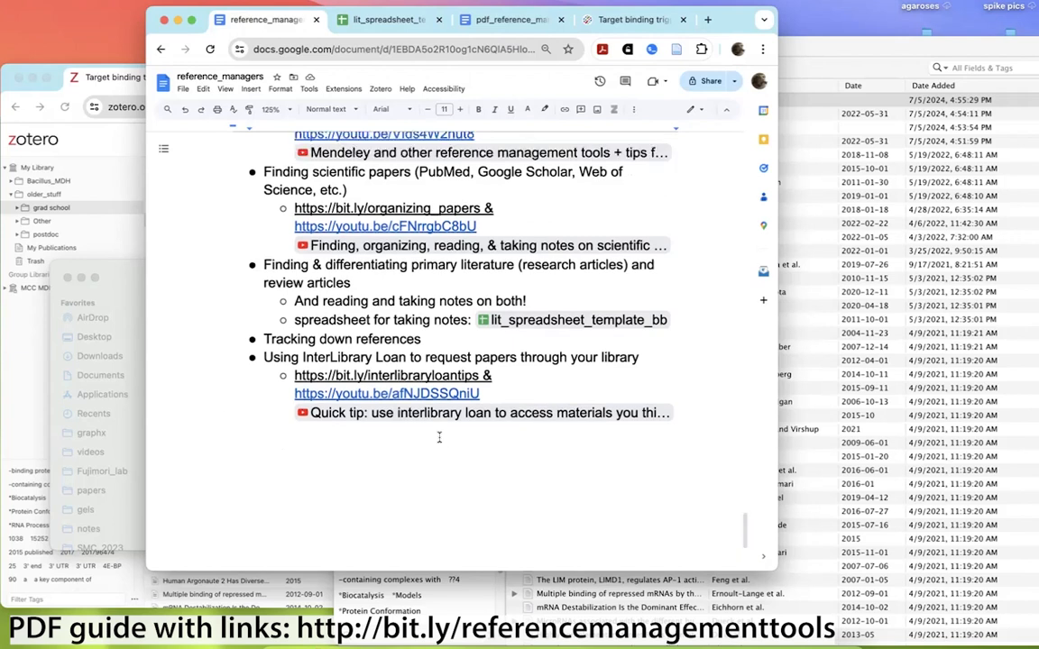
pyautogui.scroll(-10, 439, 437)
# Step: Go back to the beginning of the guide and review the "Who told ya that? Cite them!" overview of reference management systems
pyautogui.scroll(15, 440, 437)
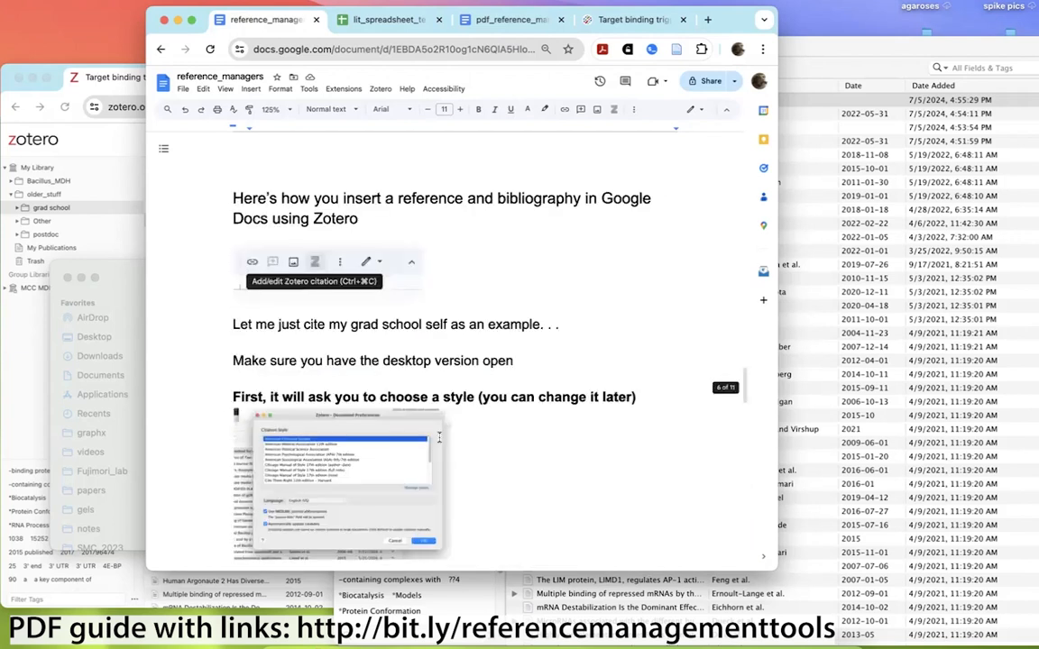
pyautogui.scroll(5, 439, 437)
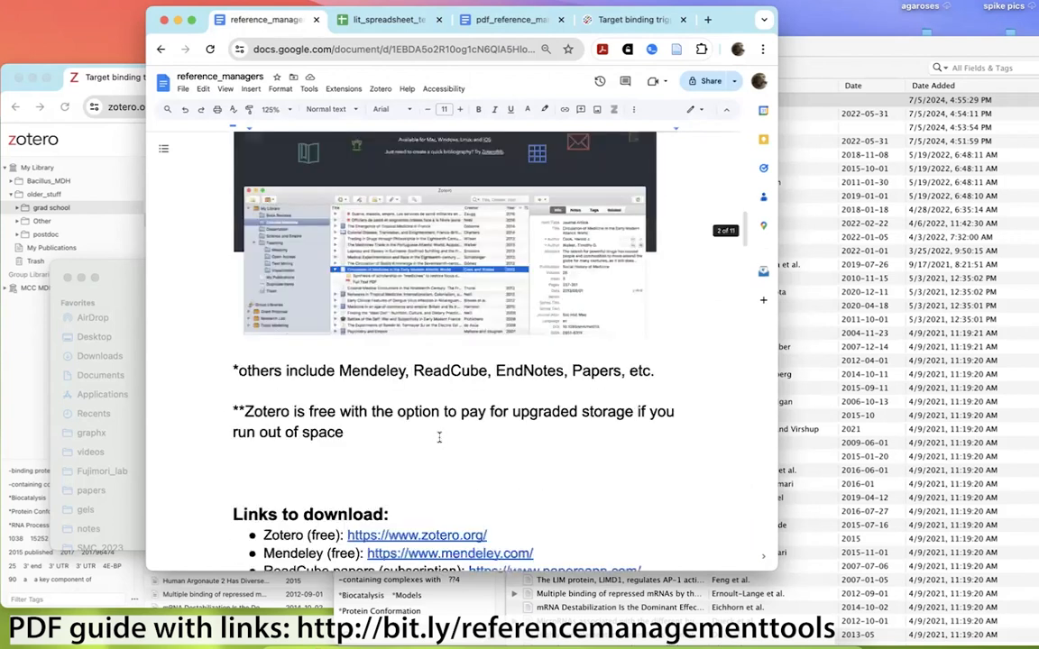
pyautogui.scroll(10, 440, 437)
pyautogui.scroll(1, 440, 437)
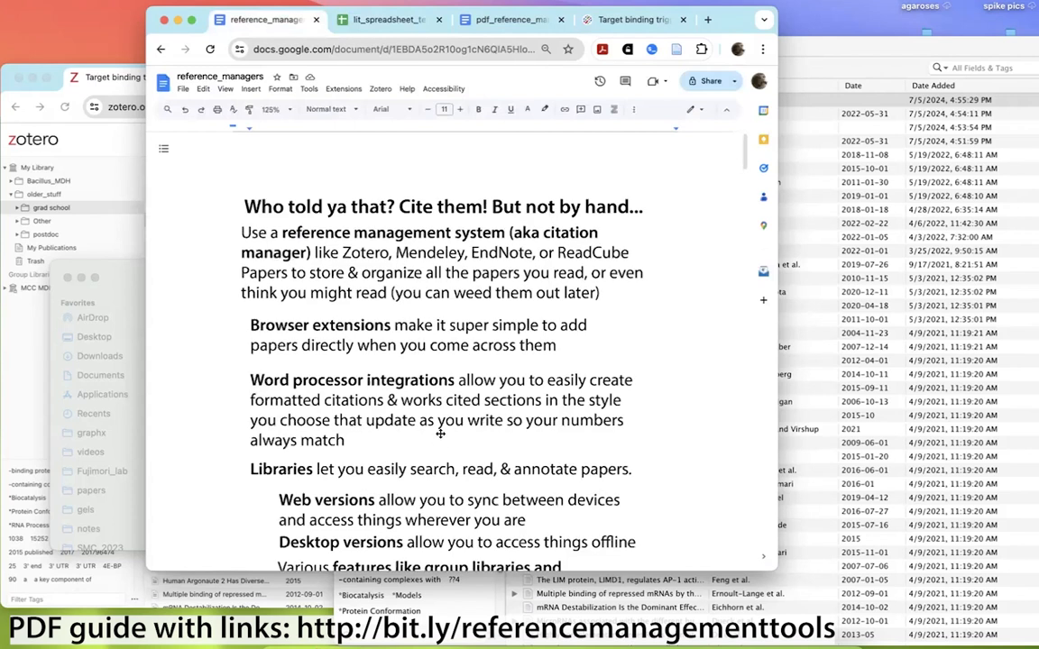
pyautogui.scroll(-1, 440, 434)
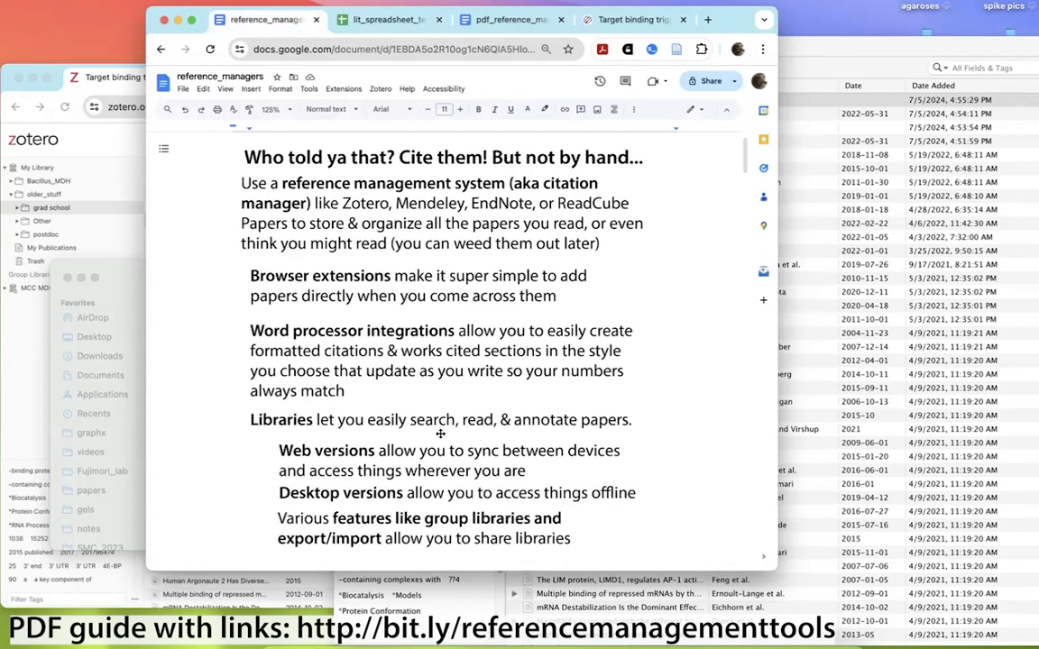